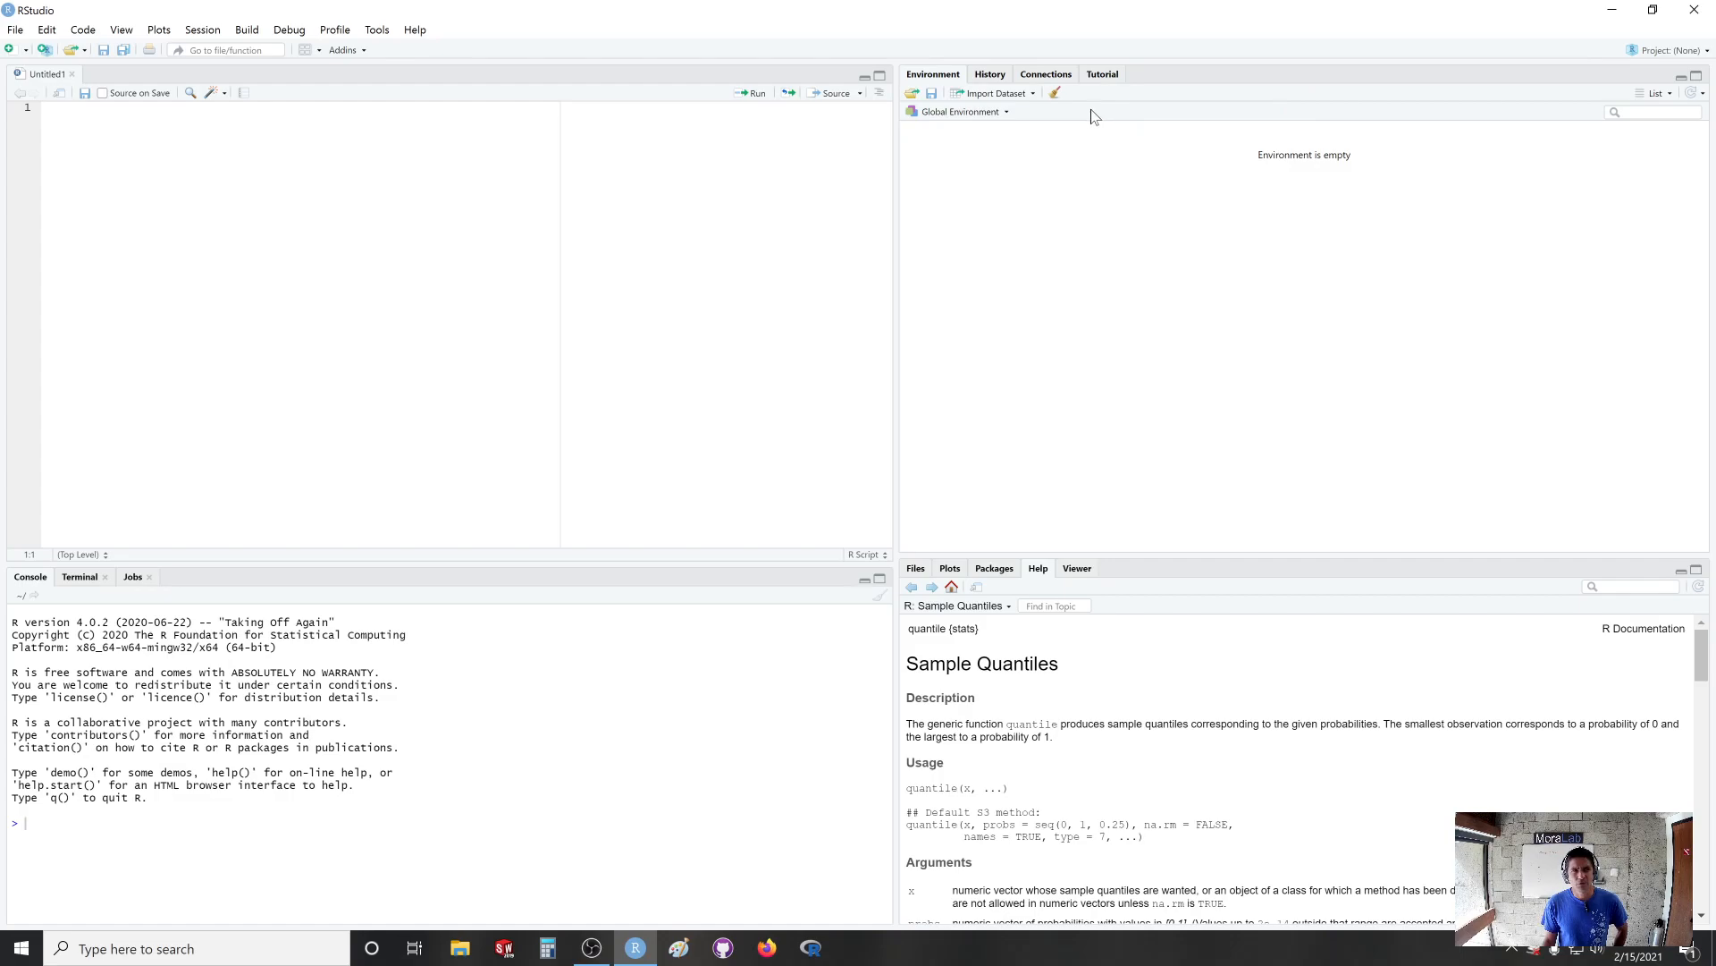
Import Countries_GDP from D:/GEO380/Datasets as a base text dataset, keeping the default import settings.
click(1034, 95)
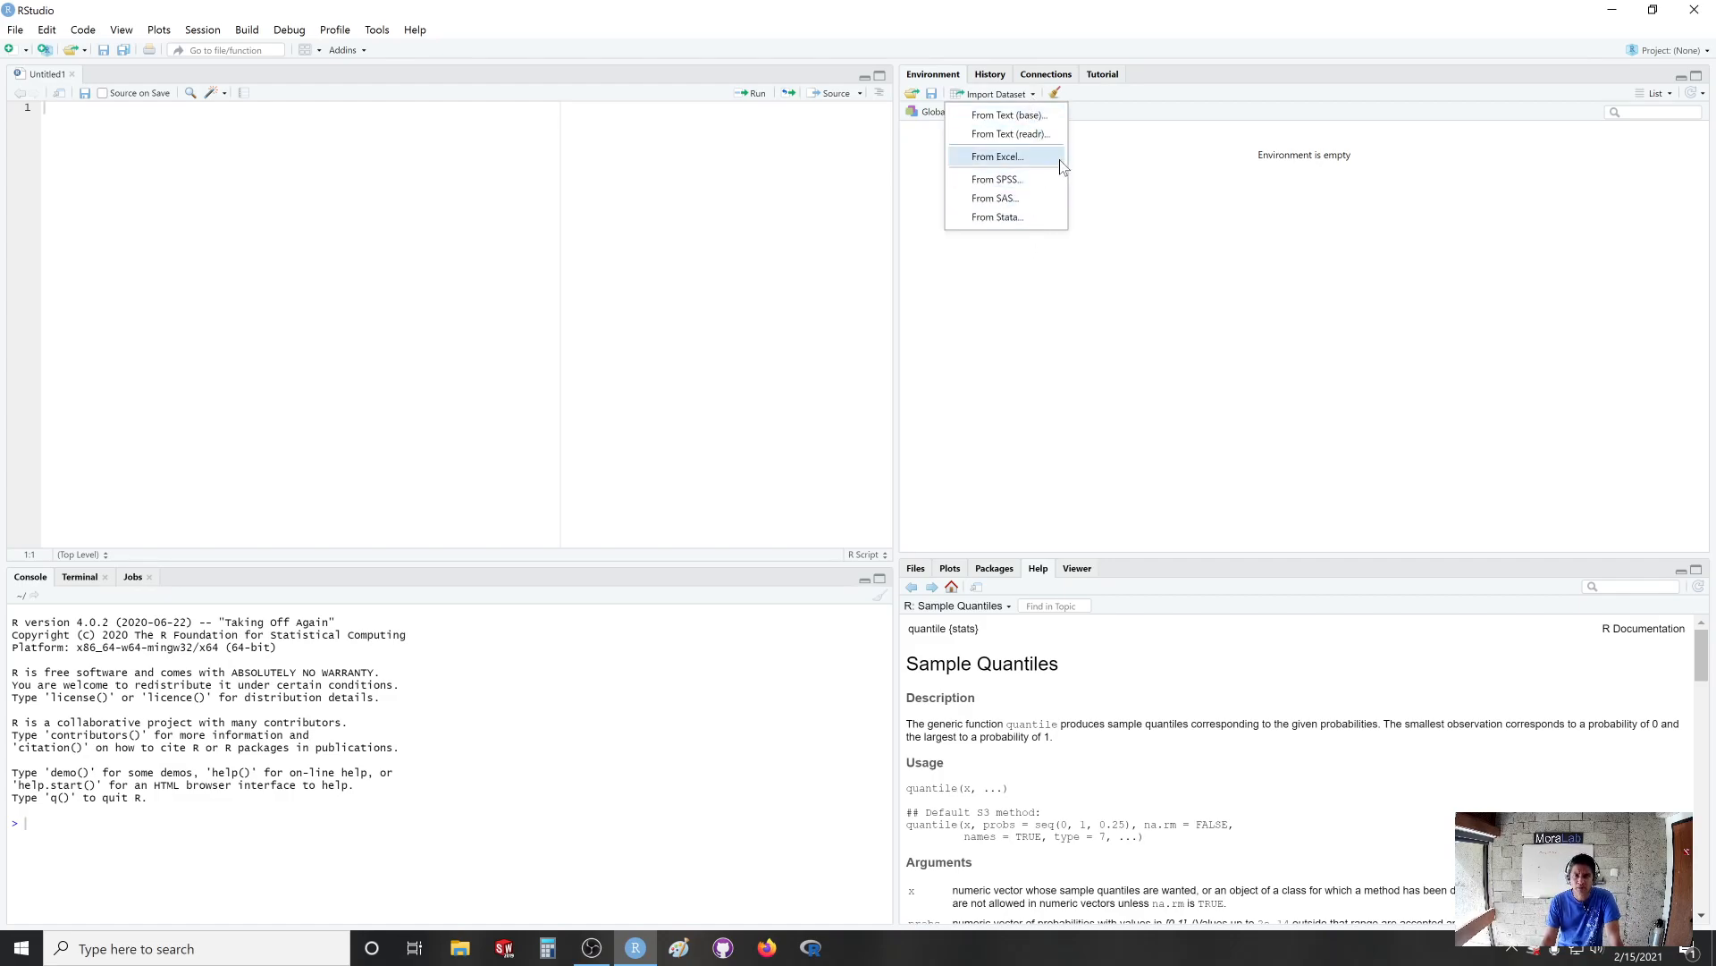
click(1032, 119)
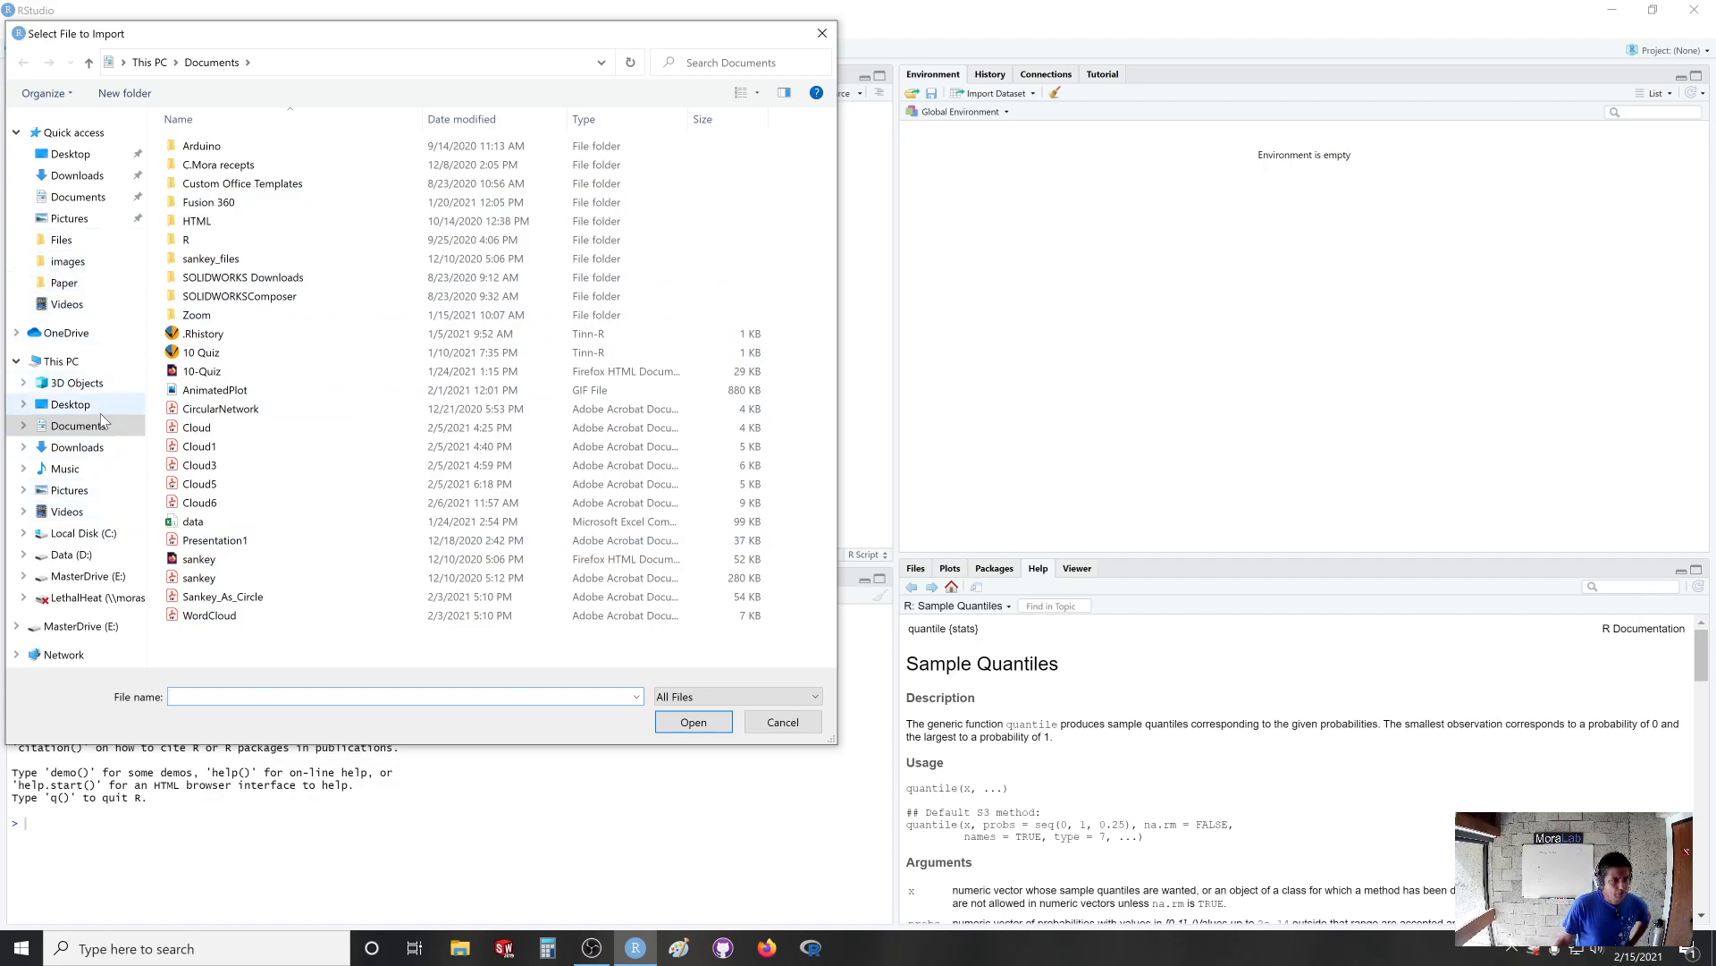
click(70, 556)
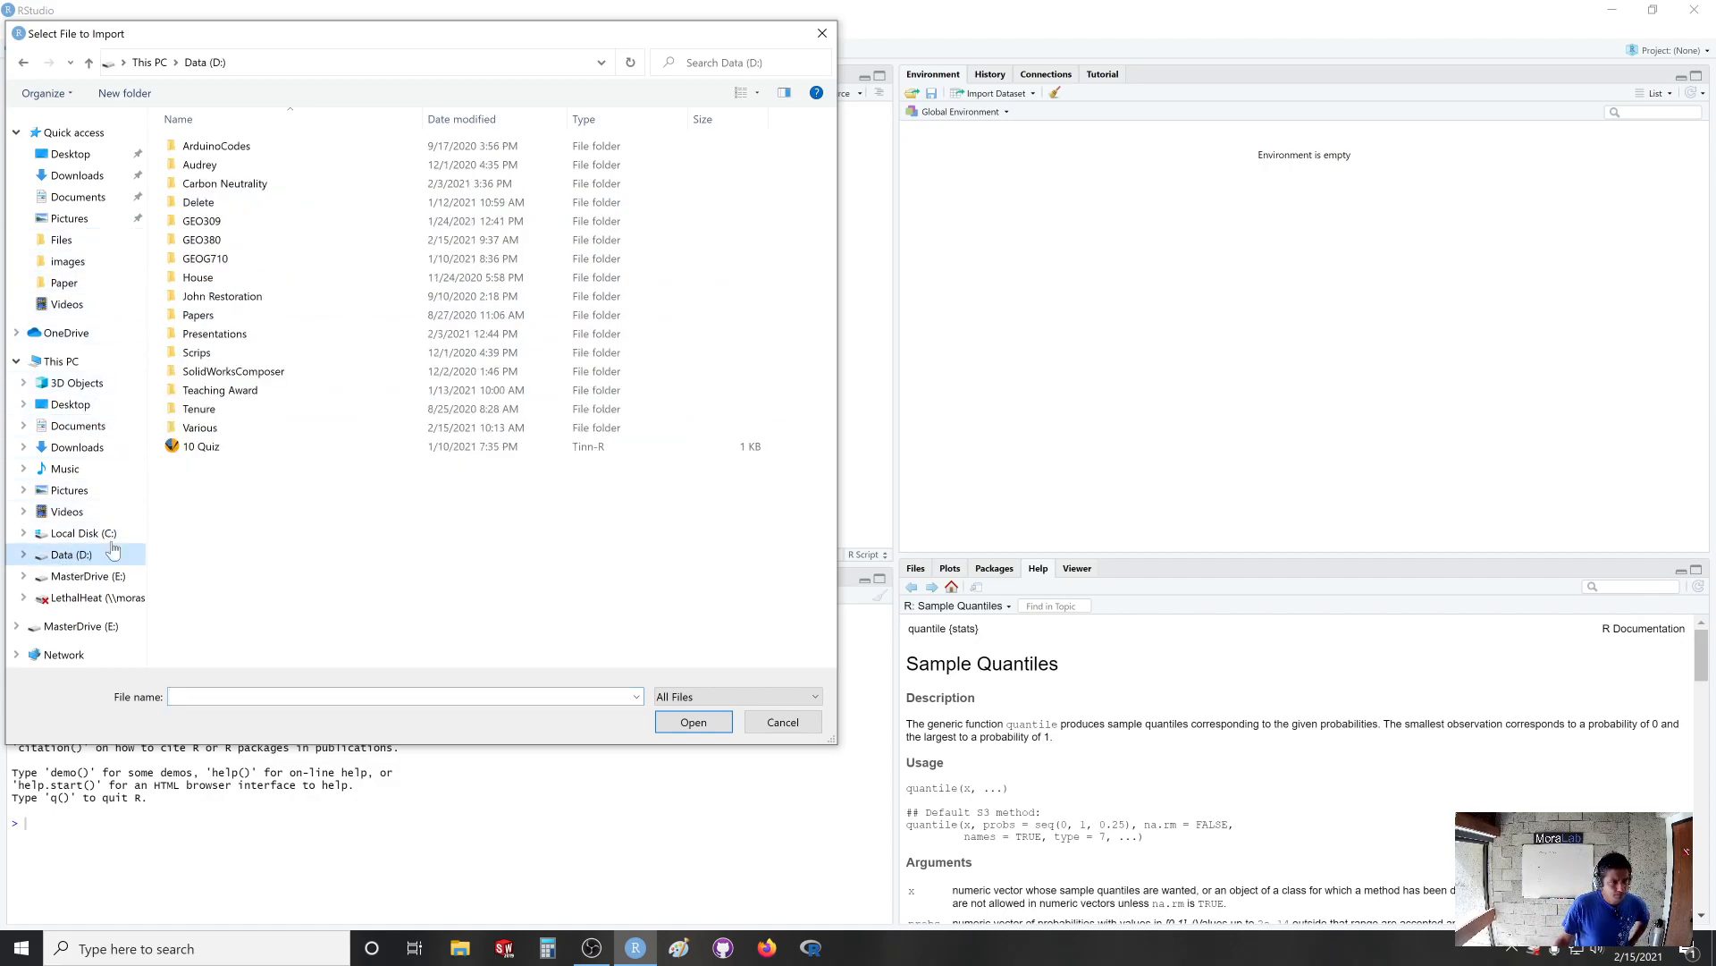
double_click(207, 240)
double_click(208, 222)
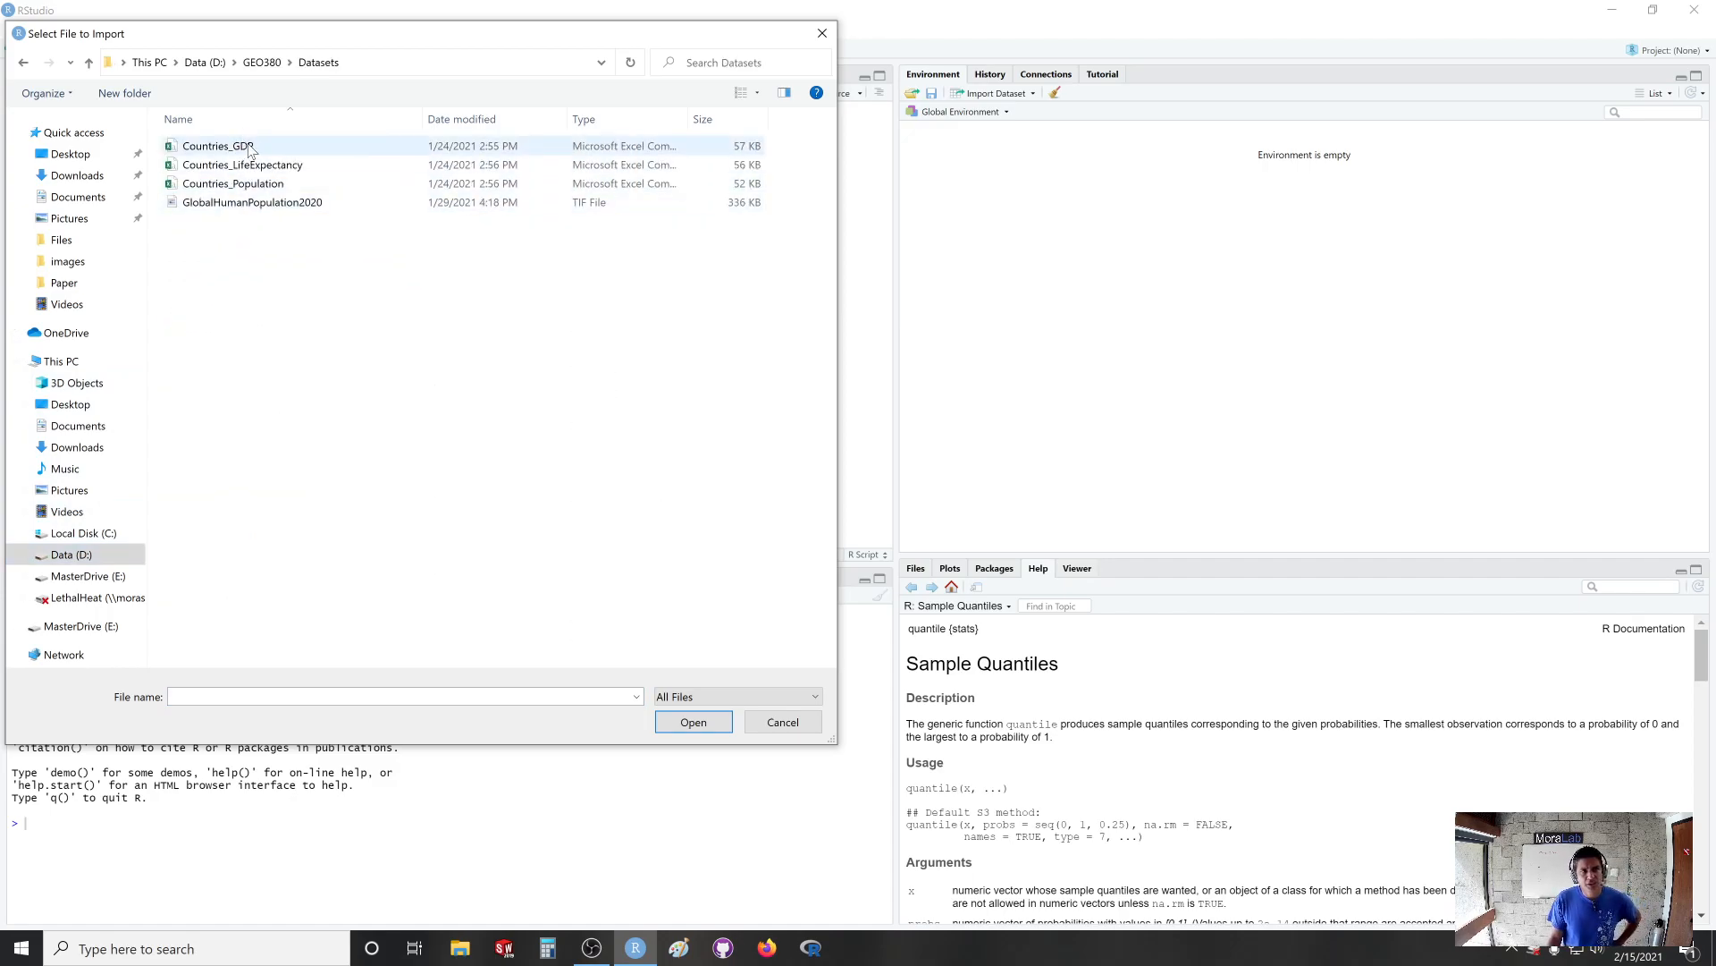
click(247, 149)
click(694, 722)
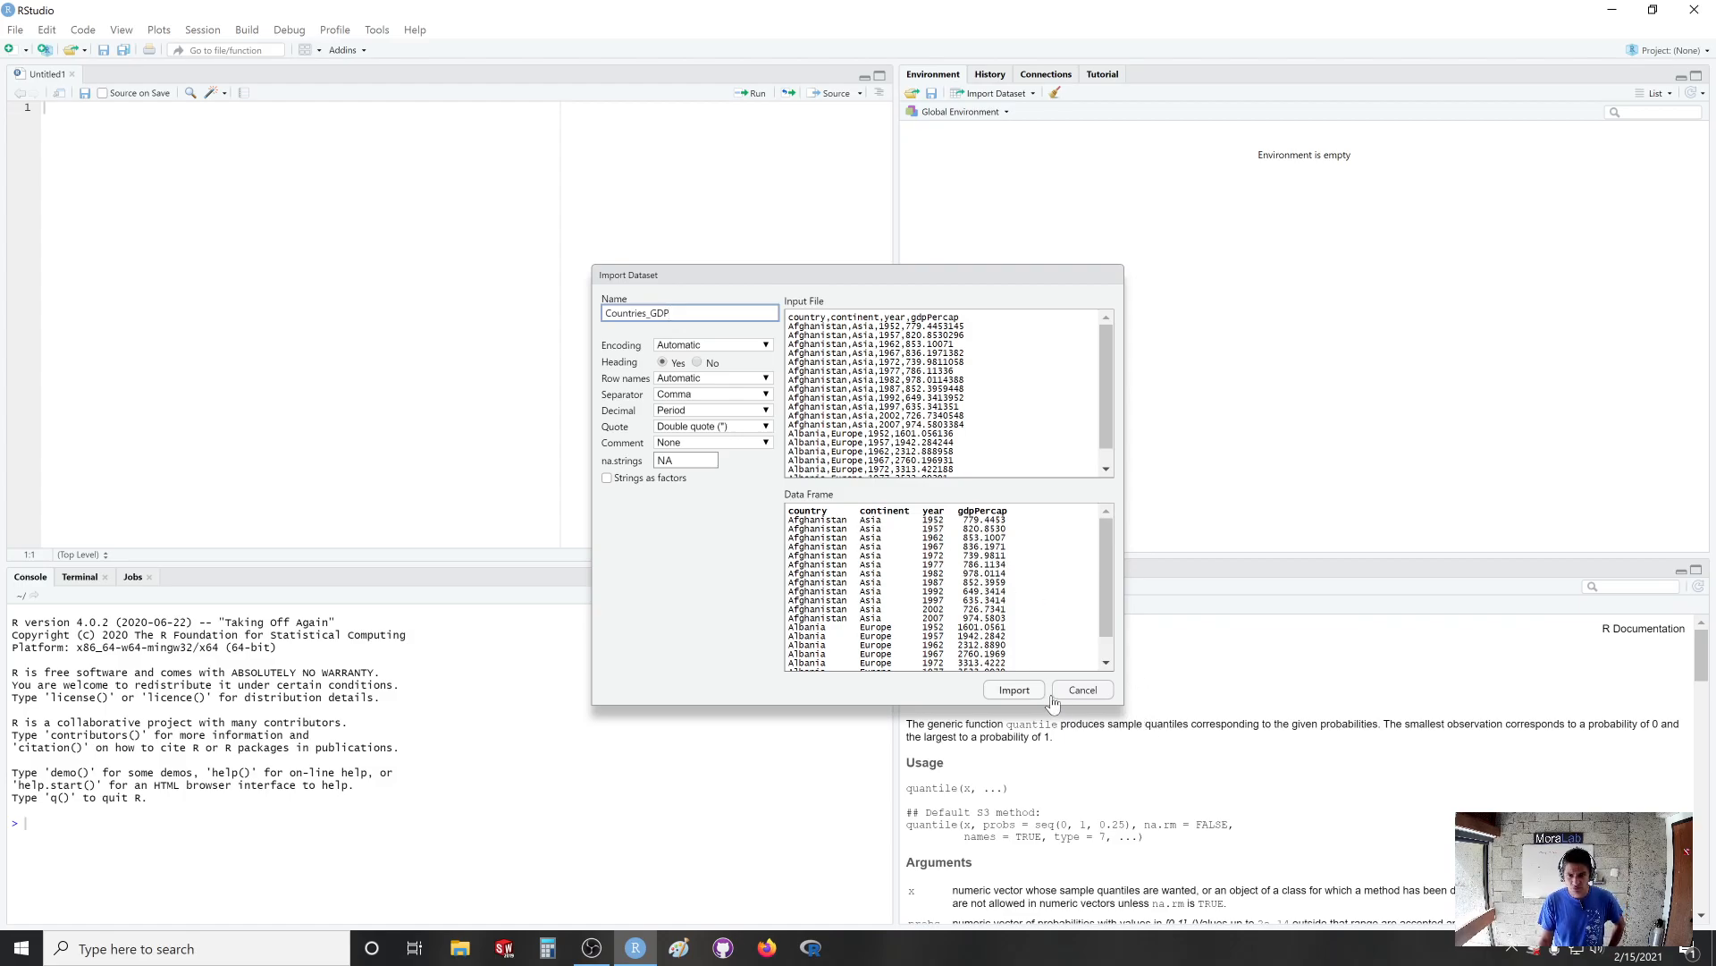
click(1014, 690)
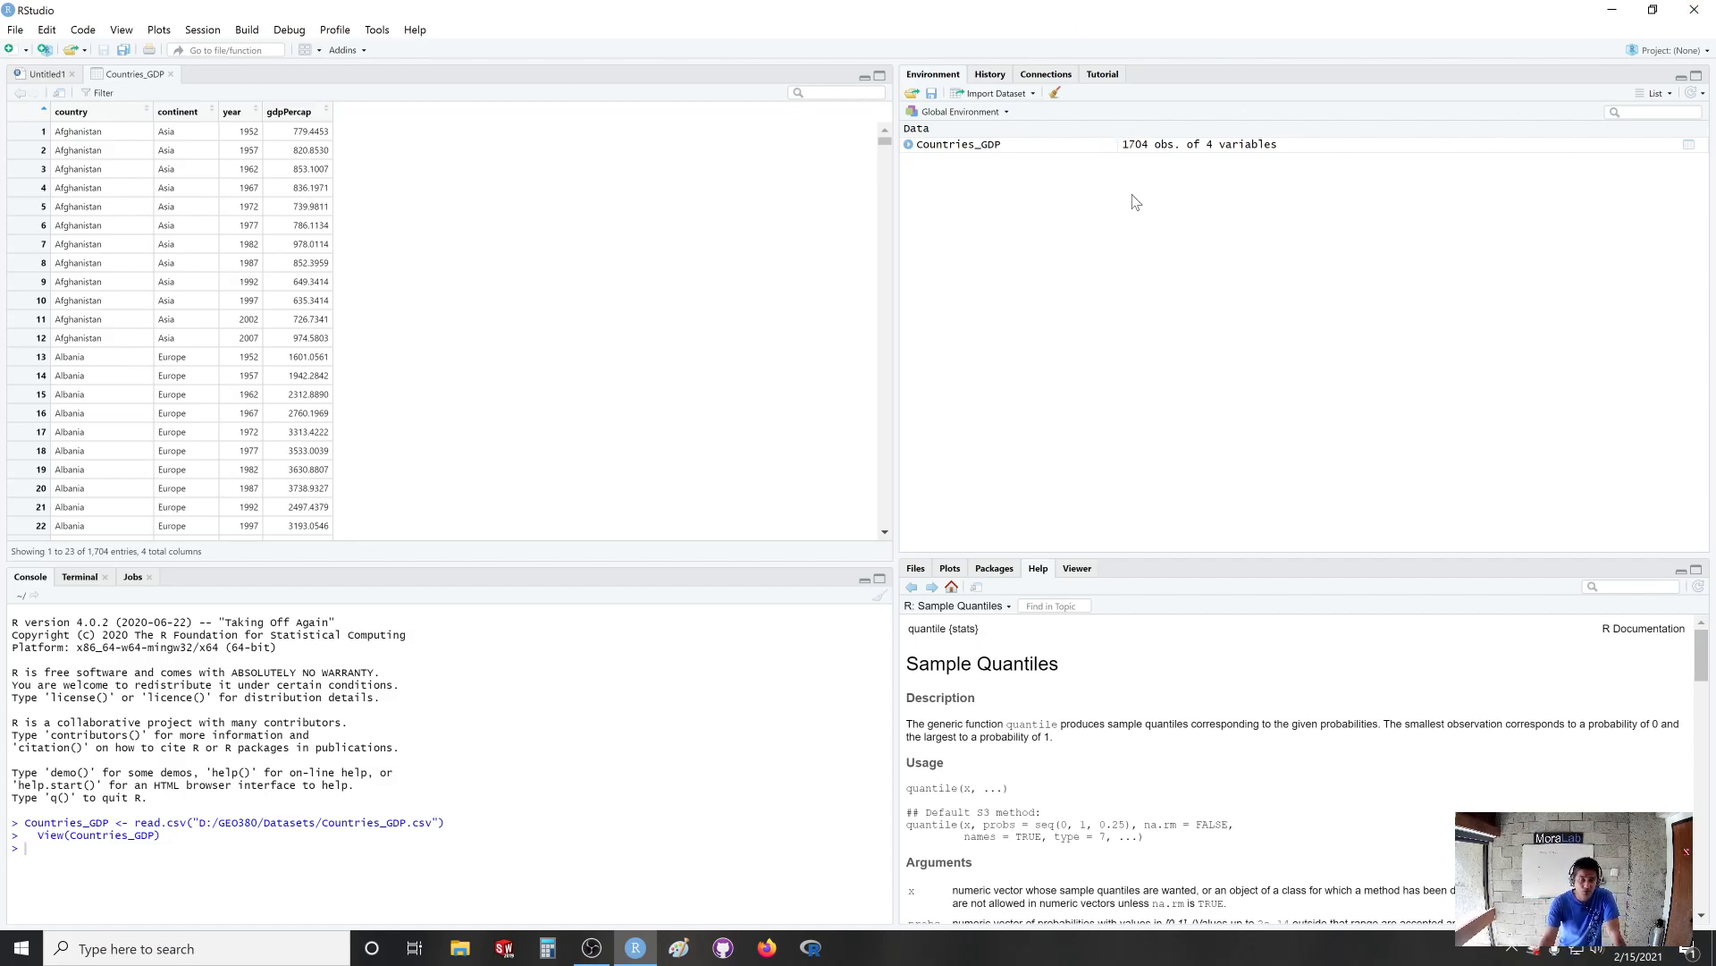
Copy the read.csv command for Countries_GDP from the console into the Untitled1 script and close the data view.
drag(445, 823, 24, 821)
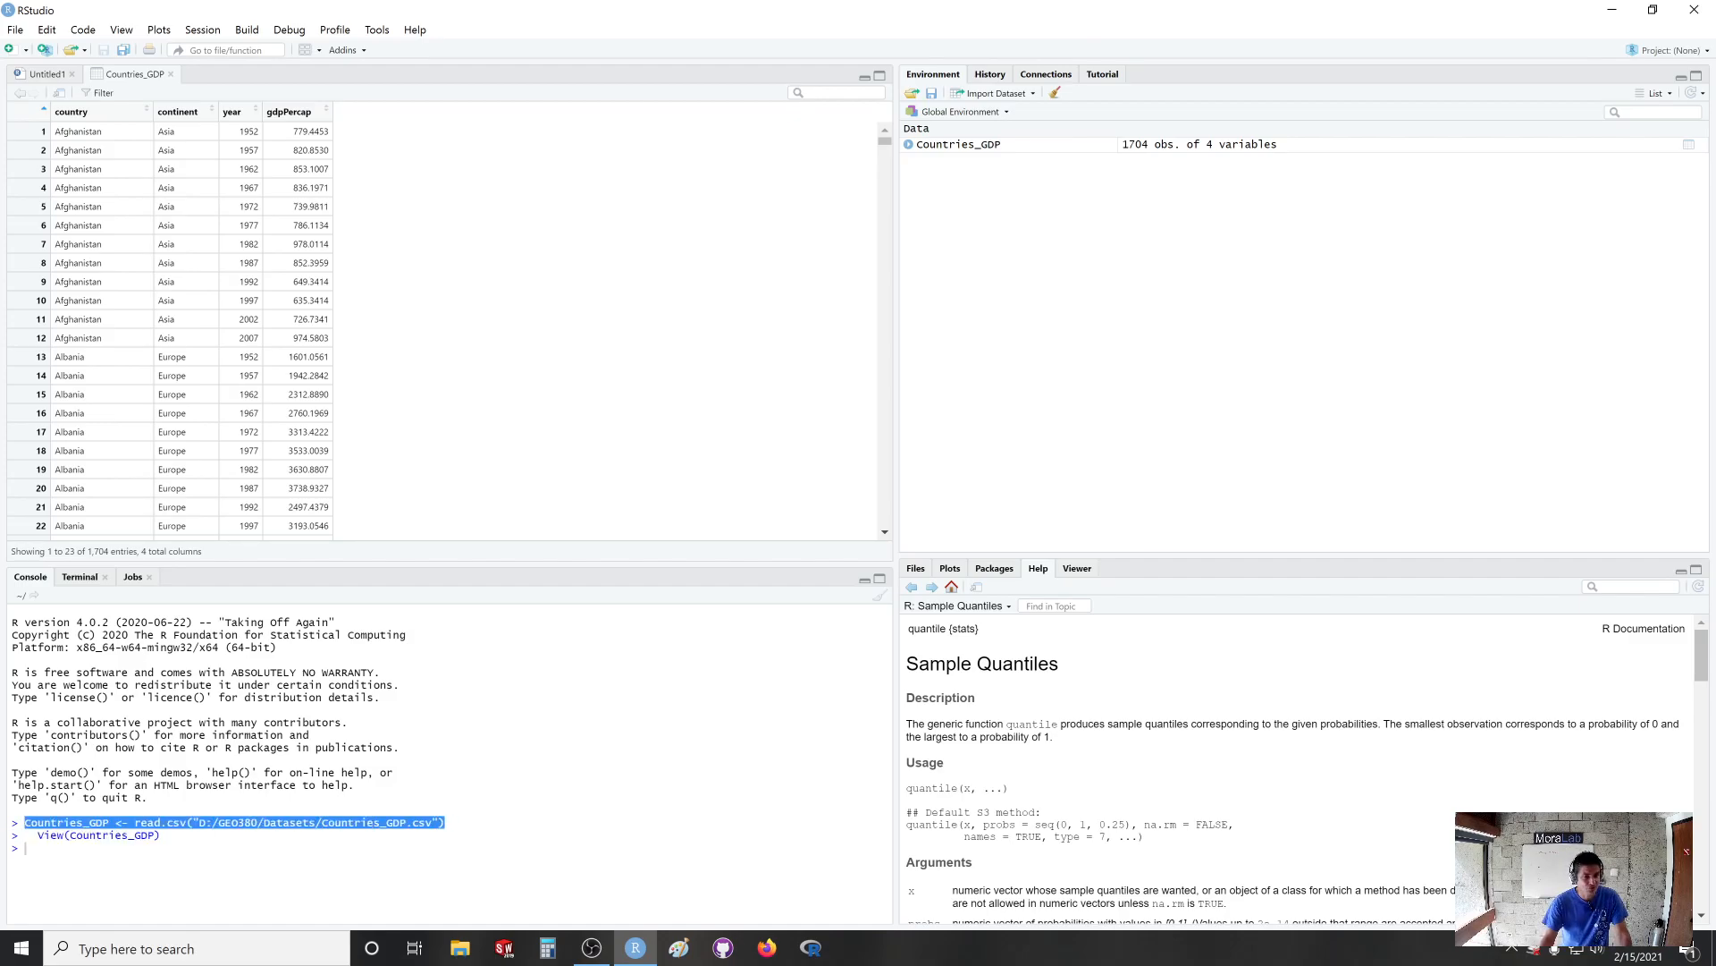
mouse_move(18, 835)
mouse_down()
mouse_move(198, 821)
mouse_move(24, 822)
mouse_up()
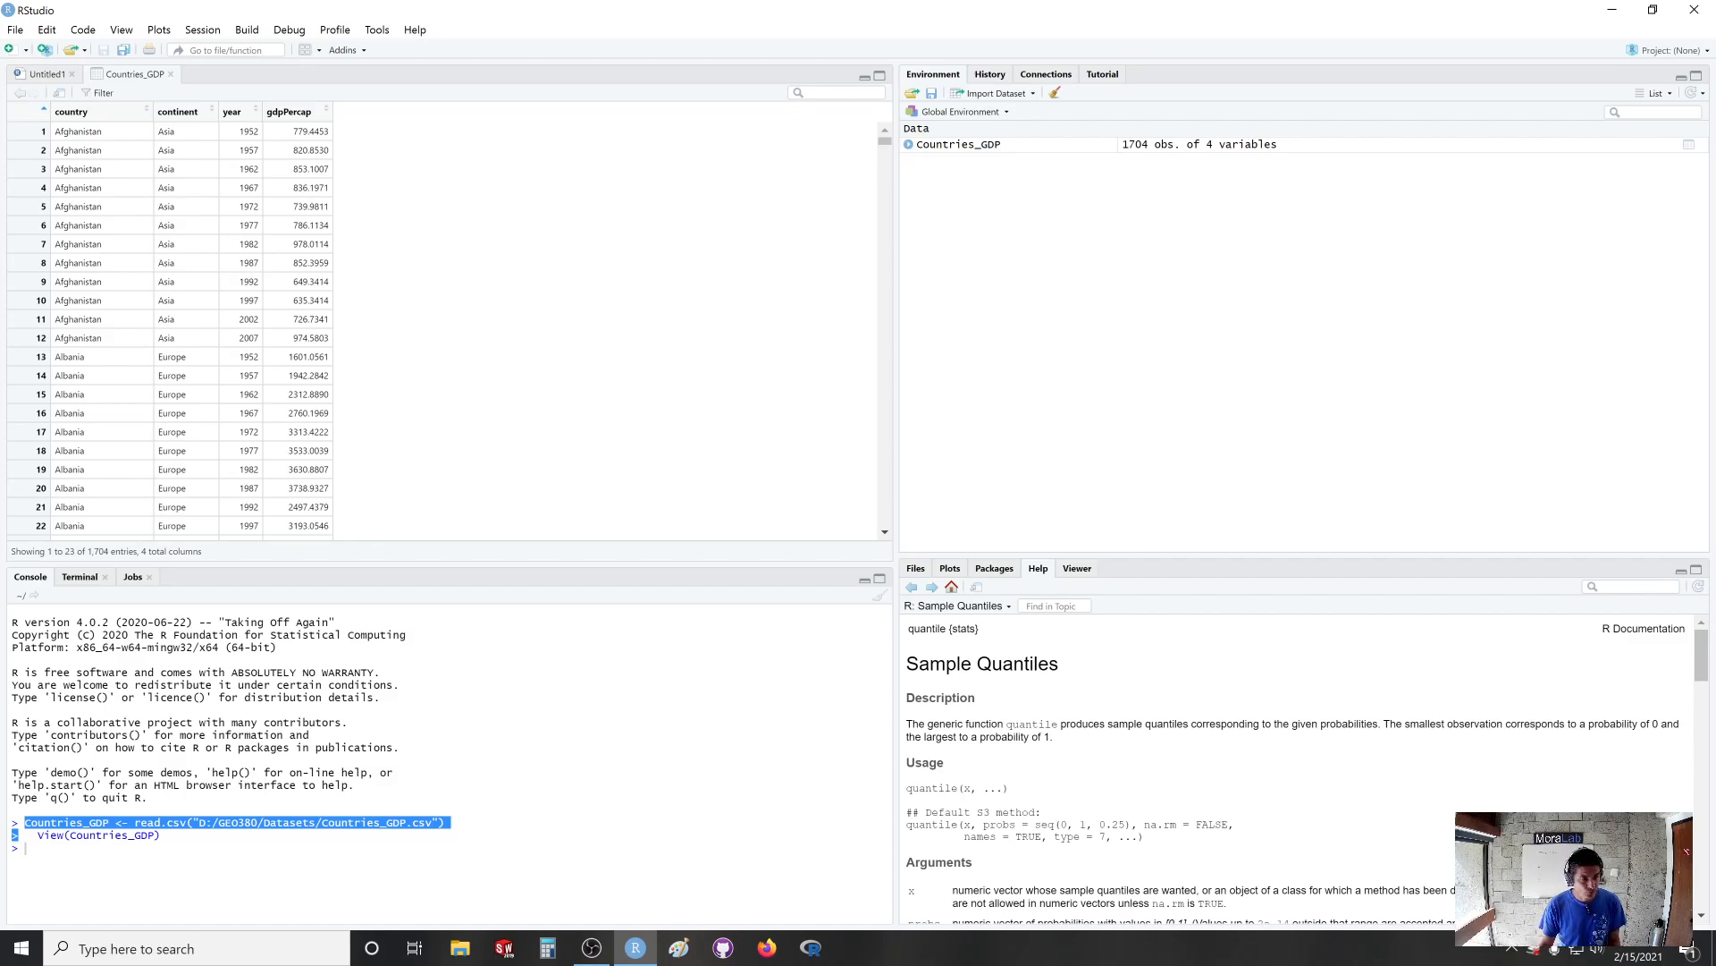
click(447, 822)
drag(446, 822, 25, 822)
key(ctrl+c)
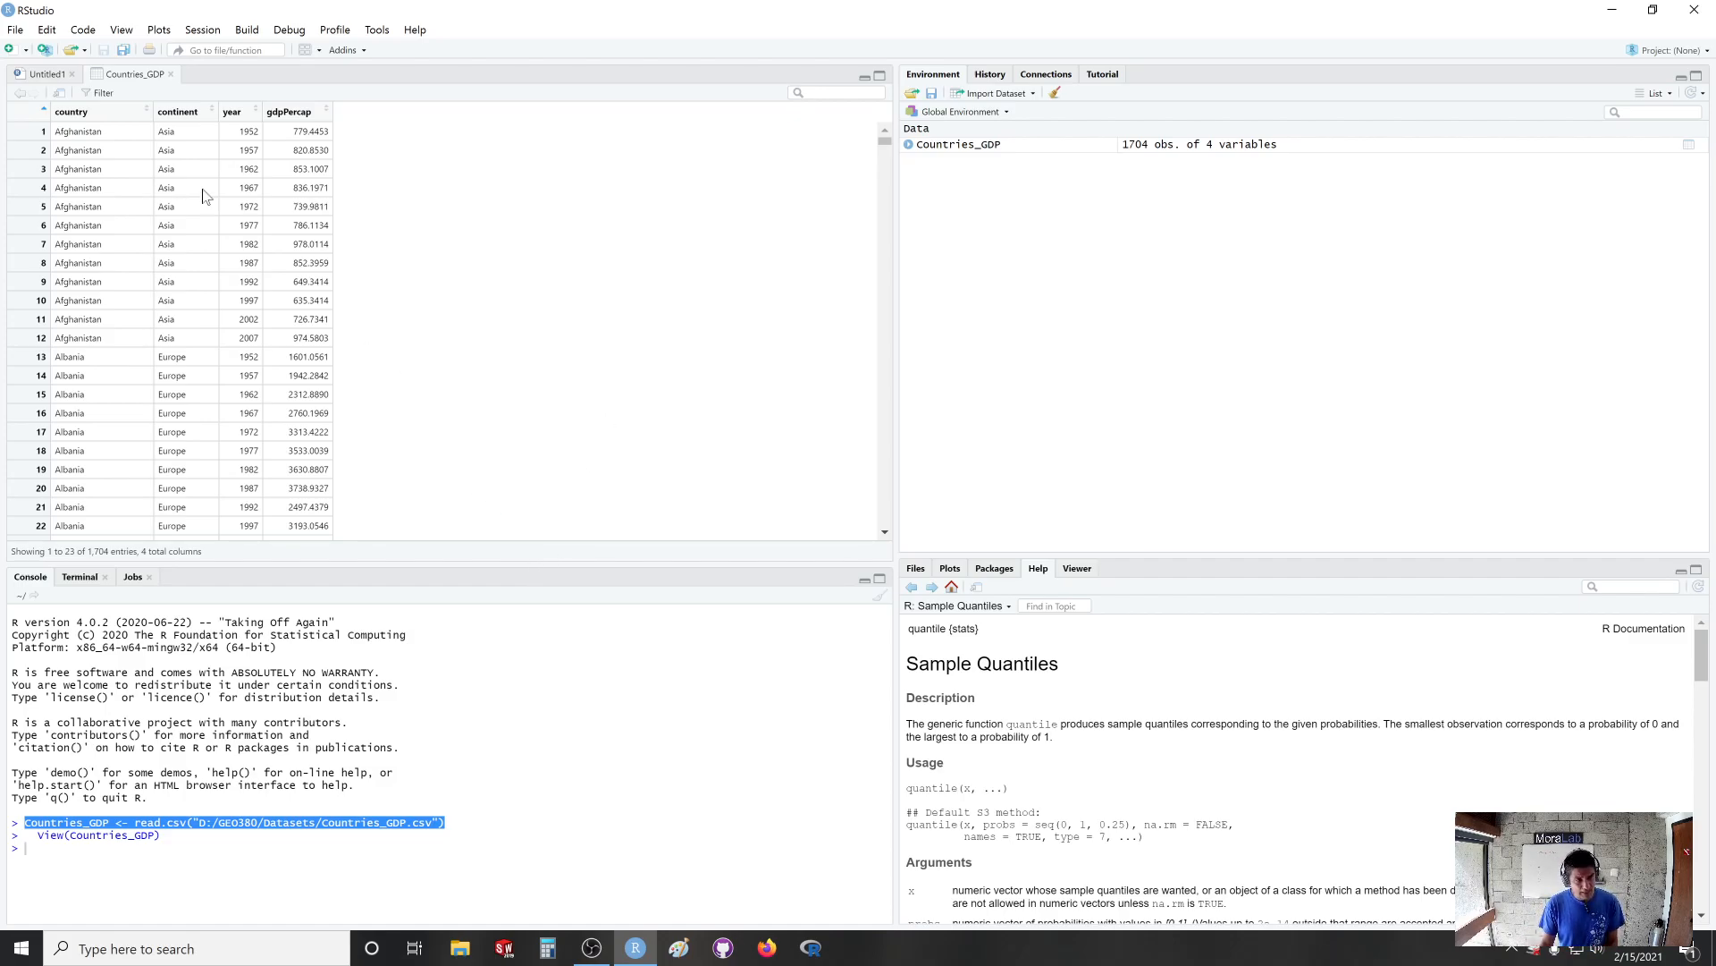
click(46, 73)
key(ctrl+v)
click(174, 73)
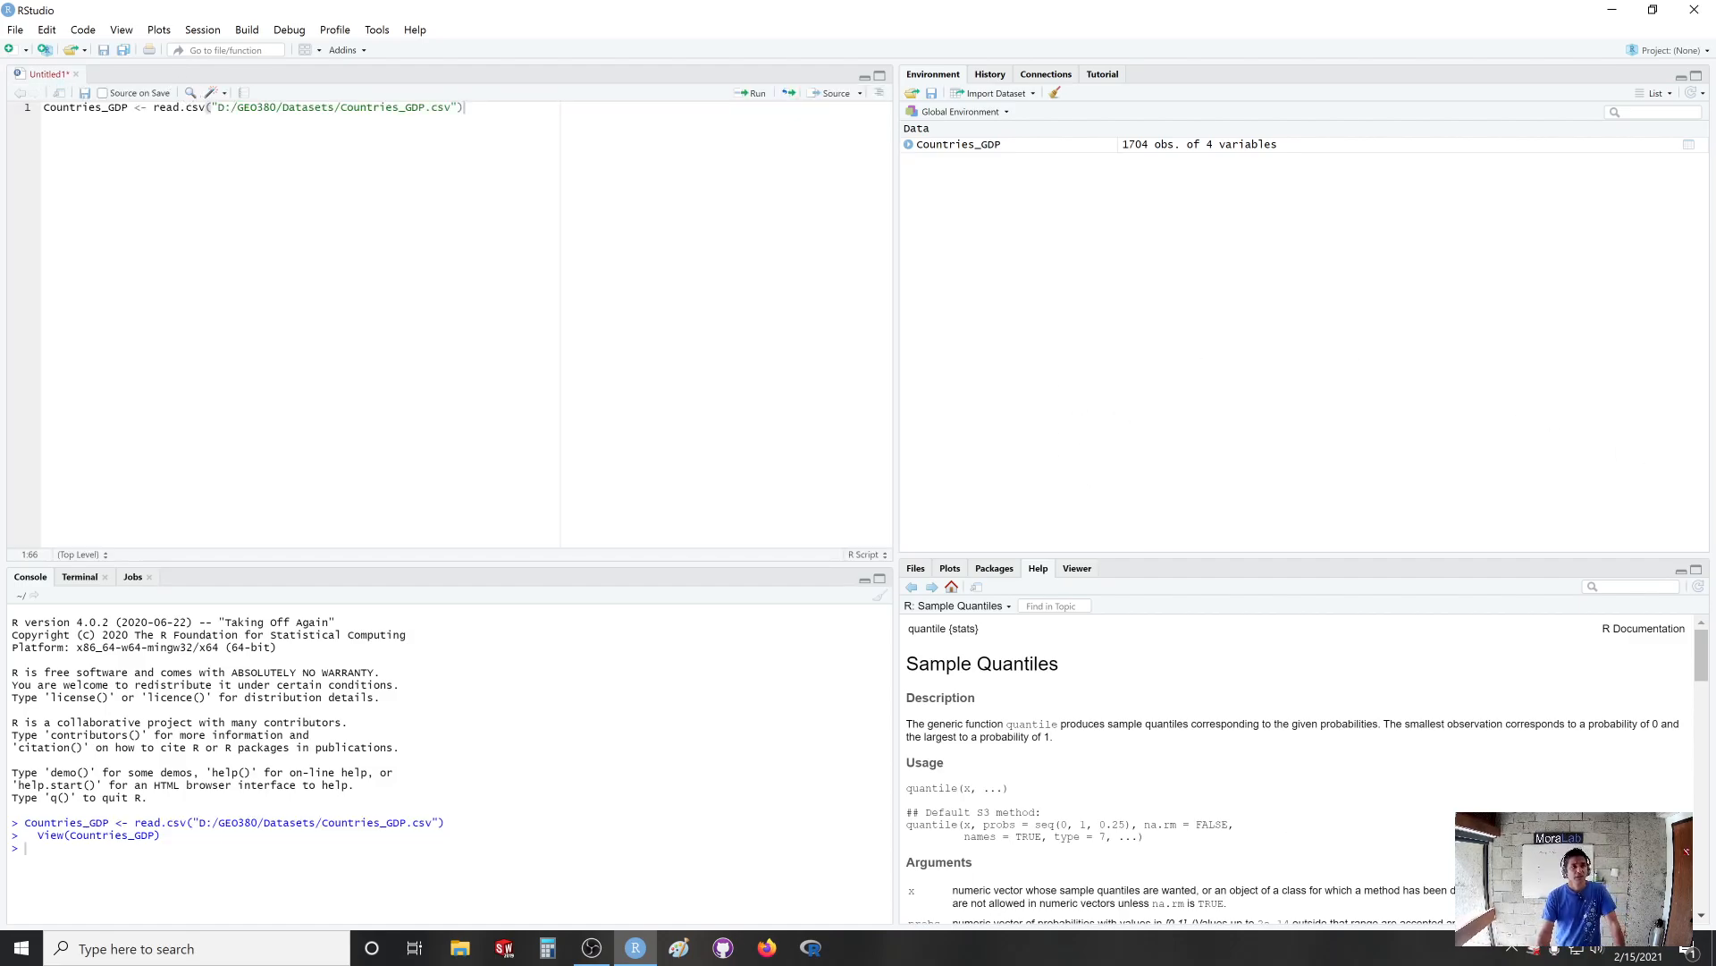
key(shift+Home)
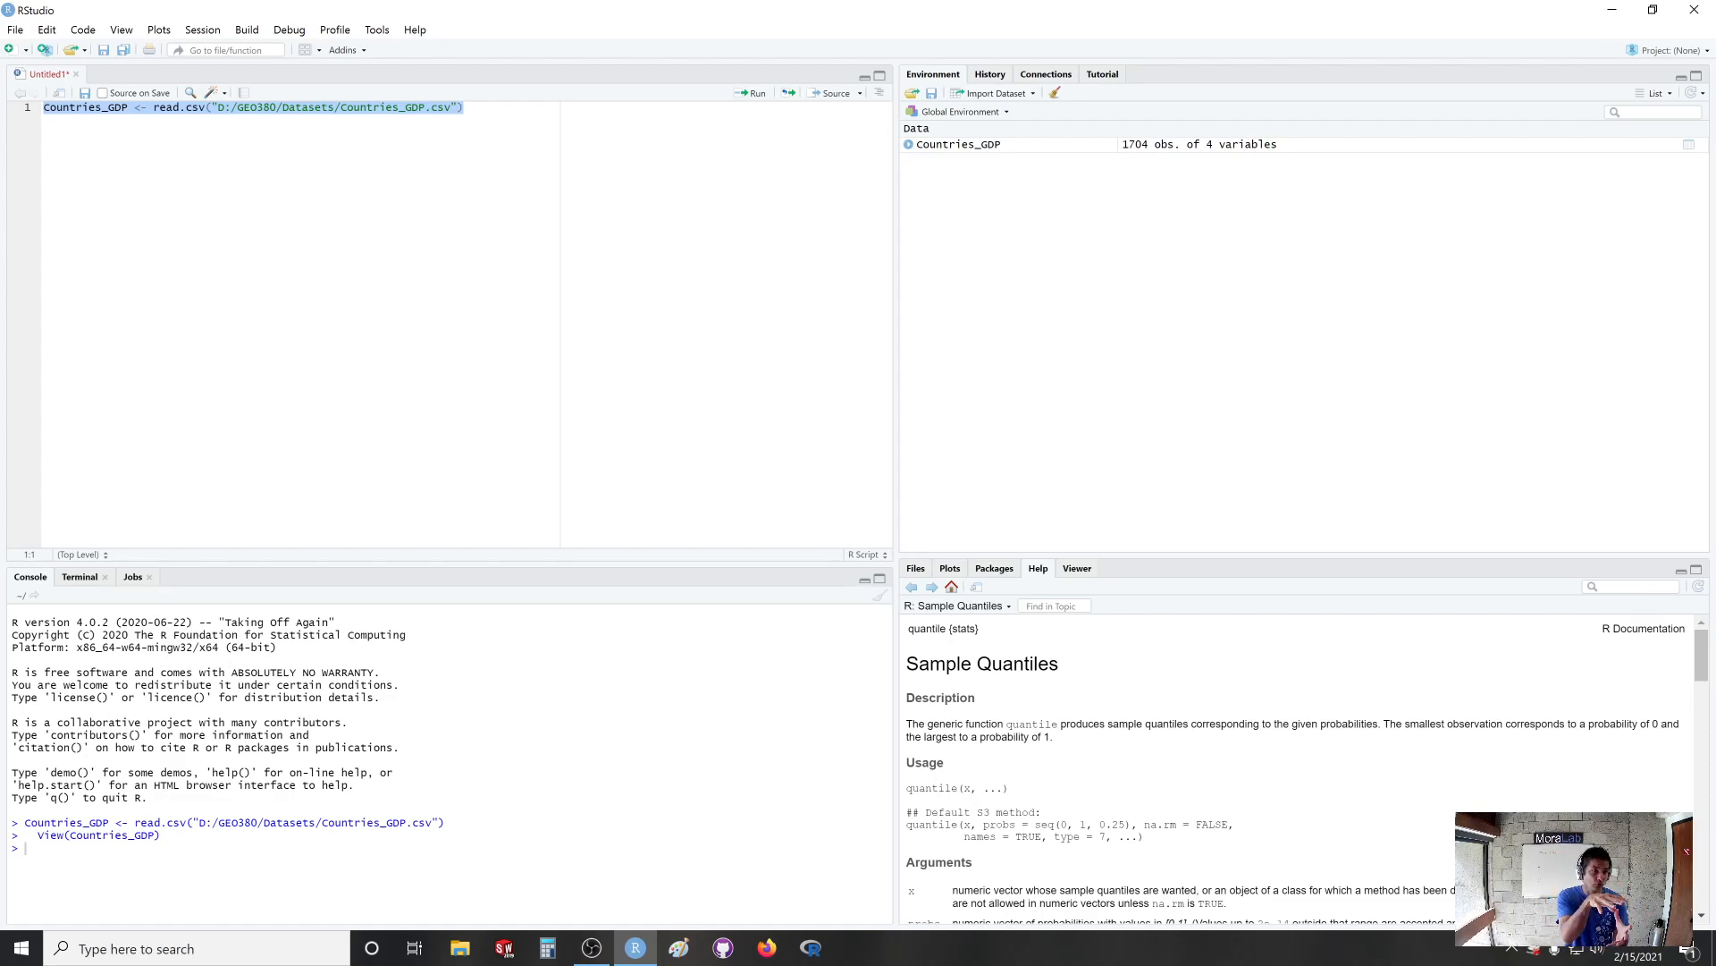
Add an empty colnames() call on line 2 of the script.
click(494, 111)
key(Return)
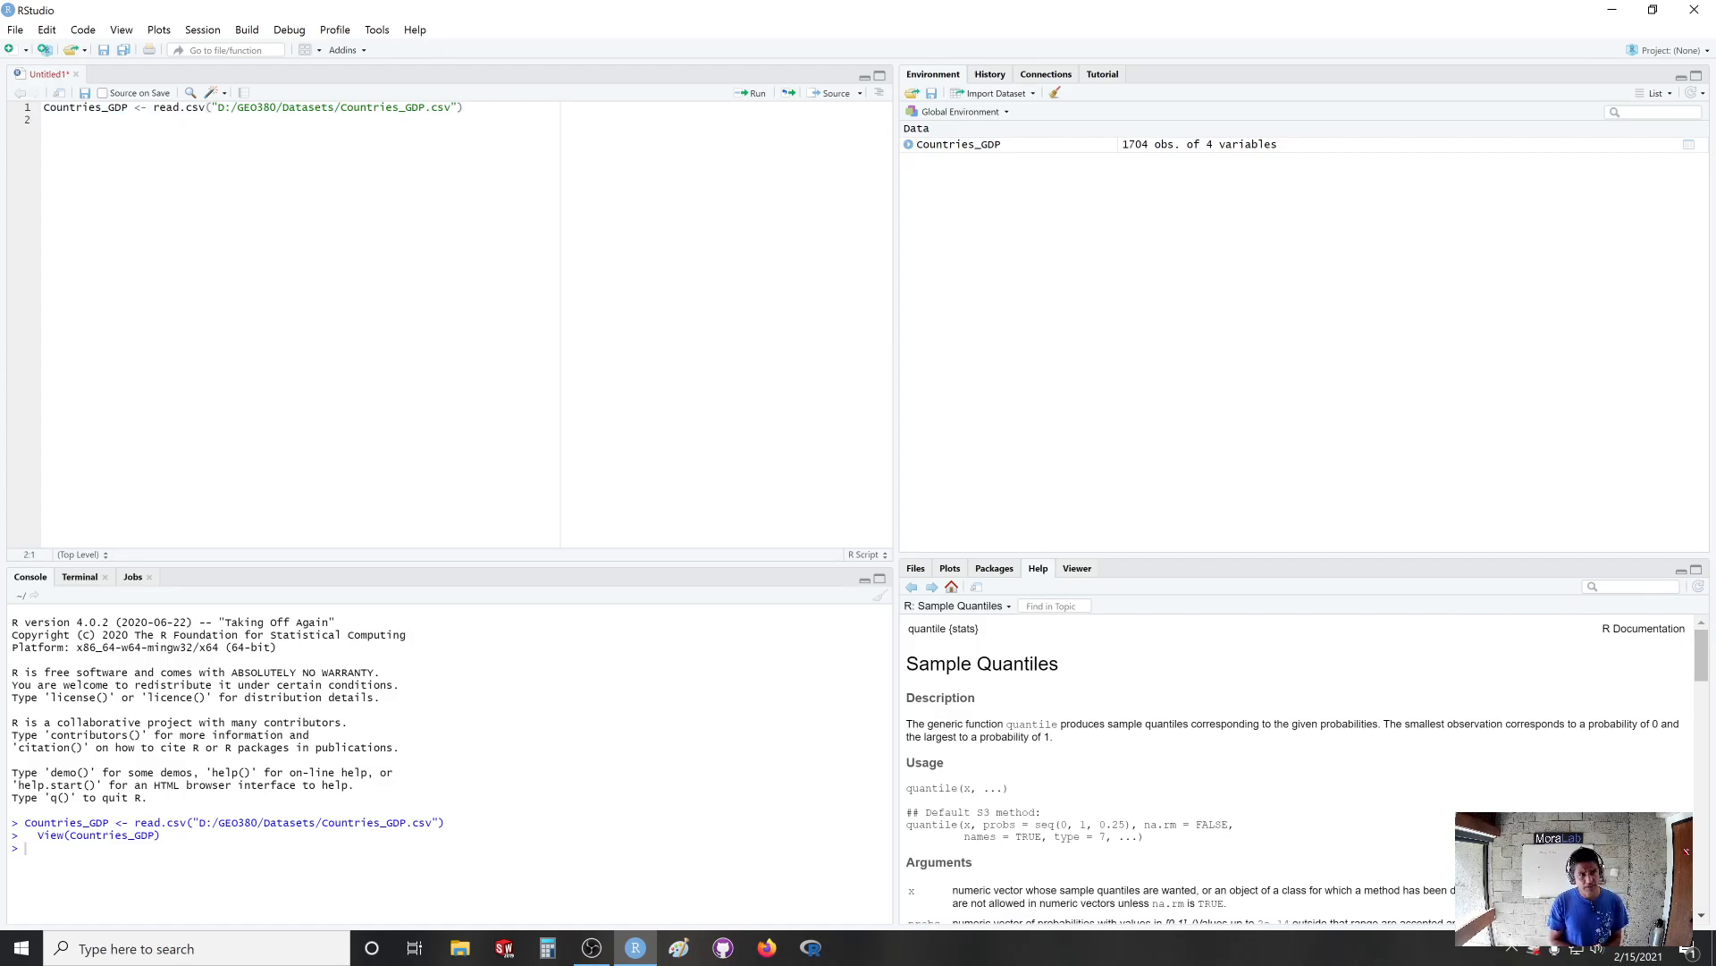
text(colan)
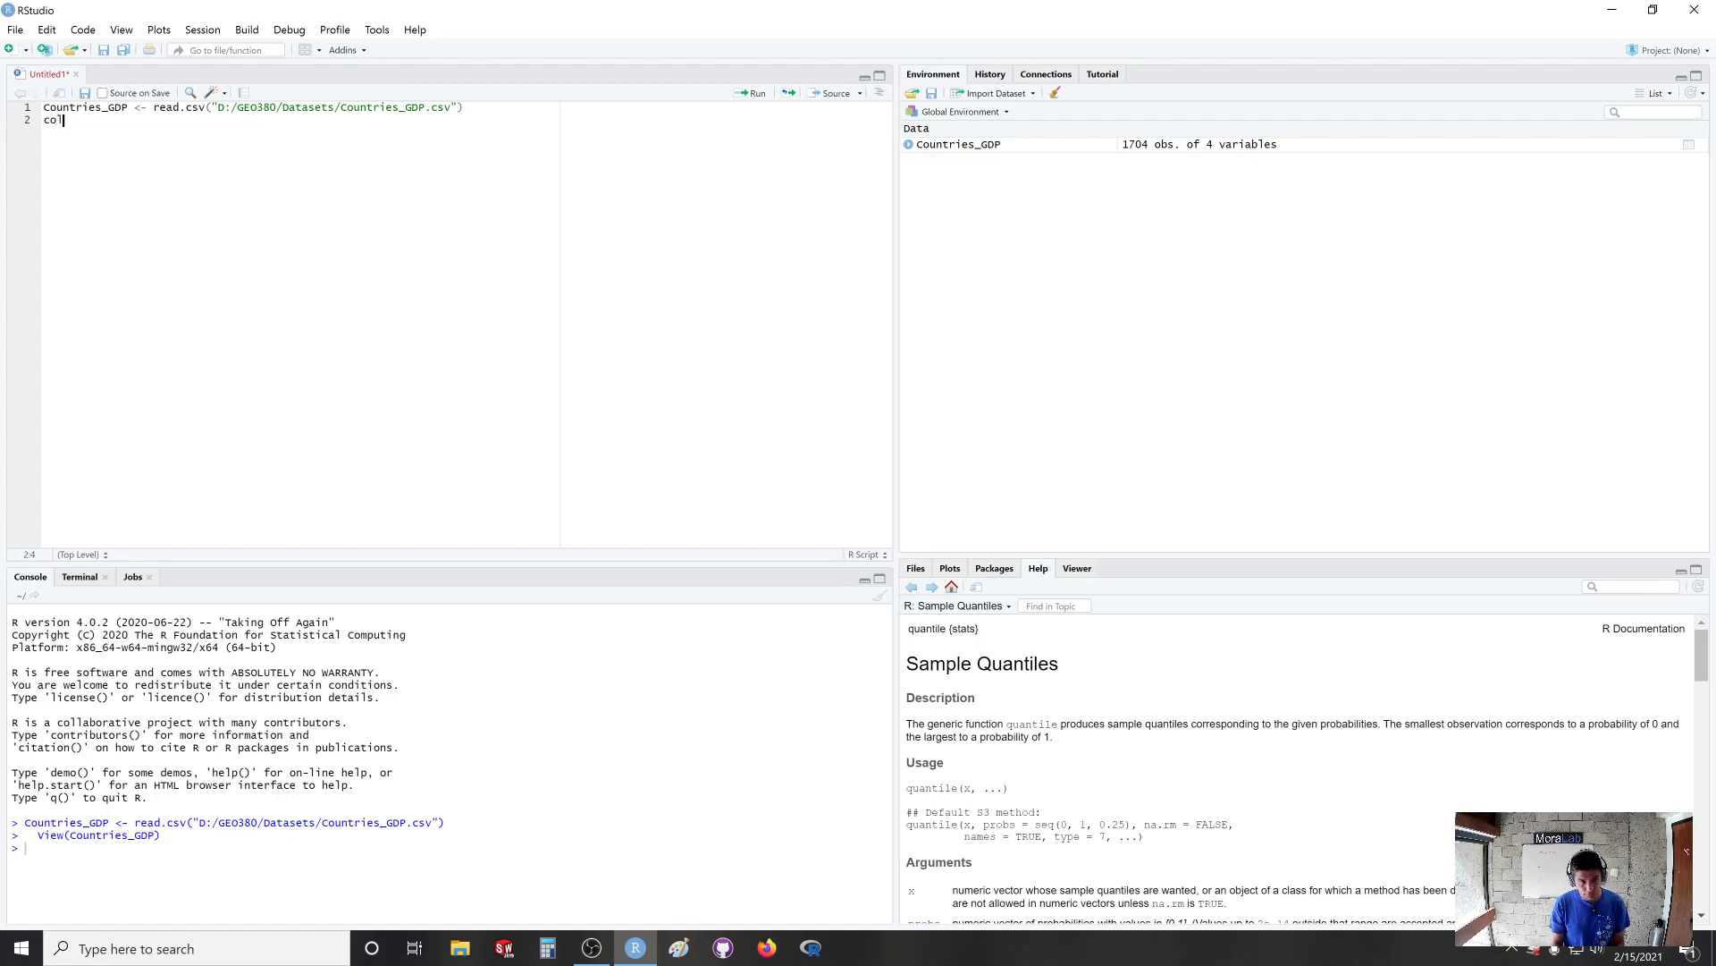
key(BackSpace)
key(BackSpace)
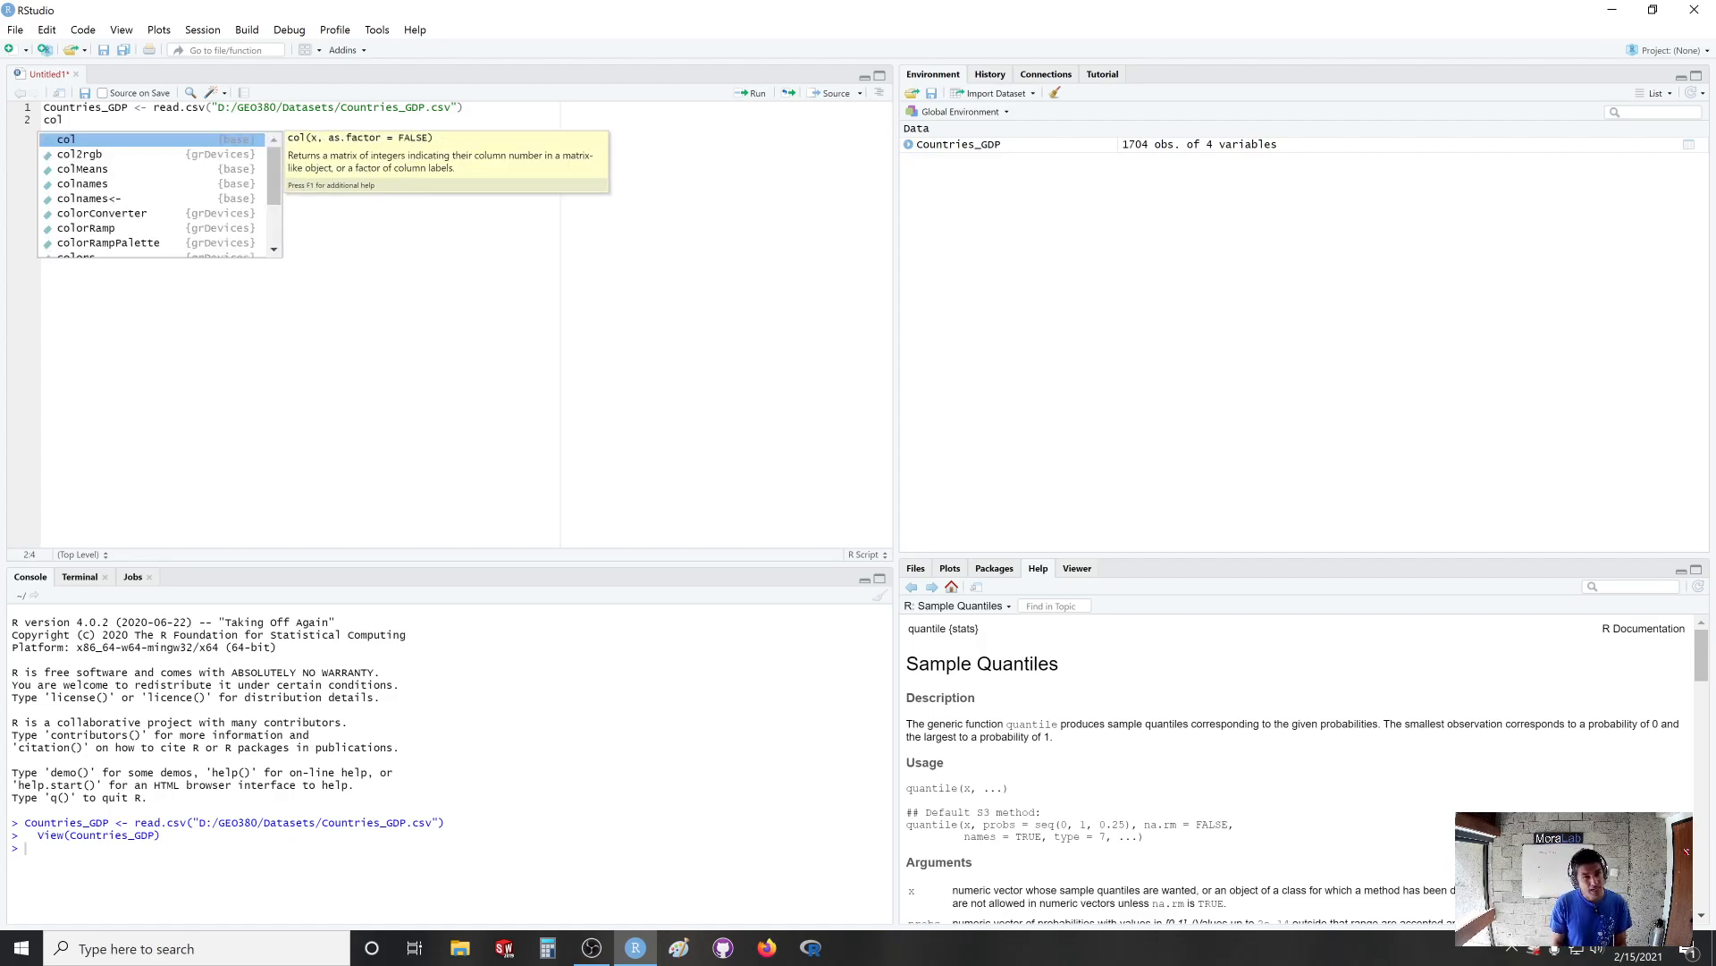
text(na)
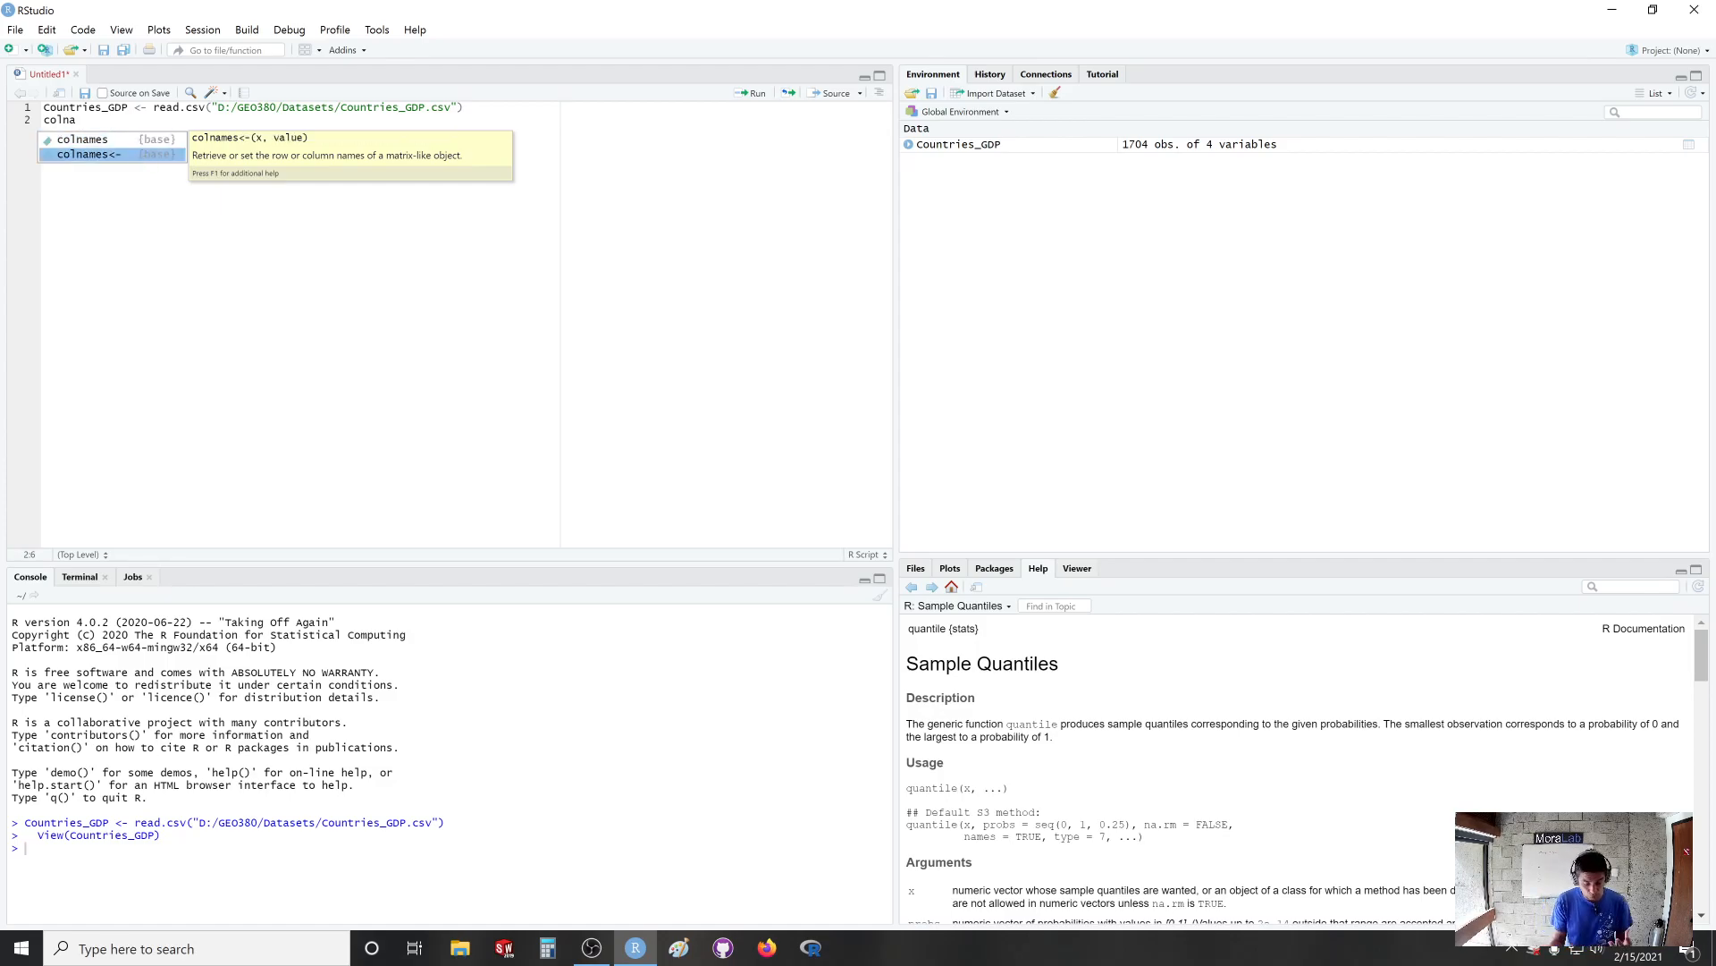
text(nes)
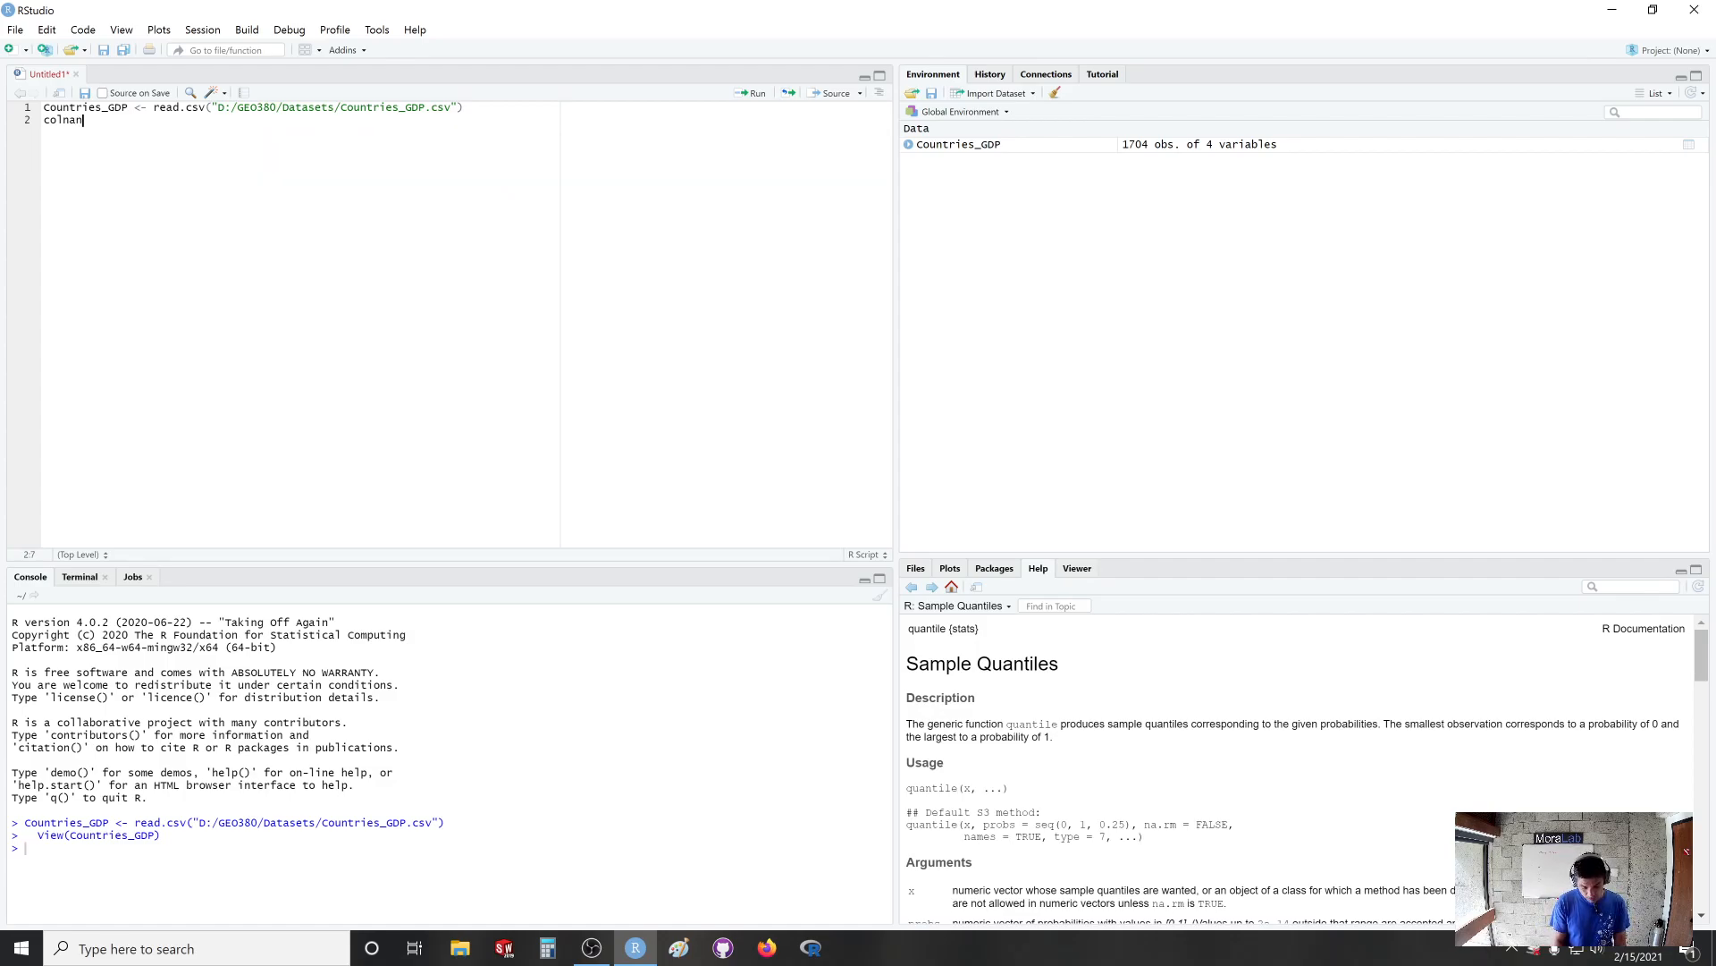
key(BackSpace)
key(BackSpace)
key(BackSpace)
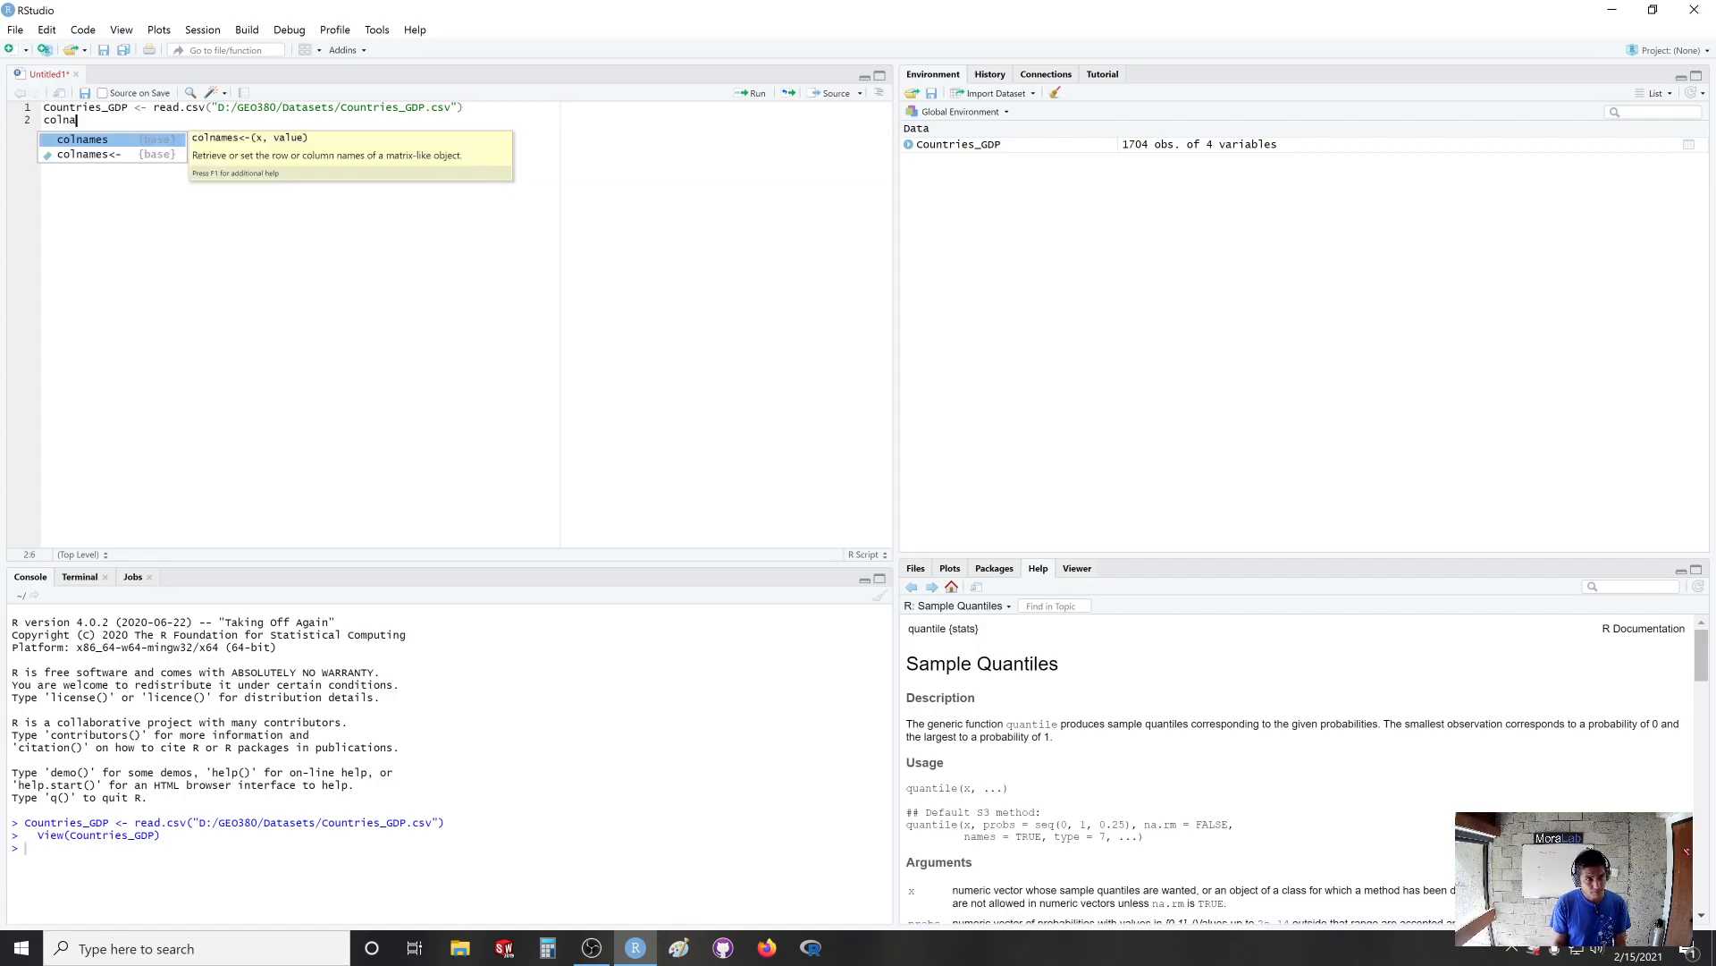
text(mes)
key(Tab)
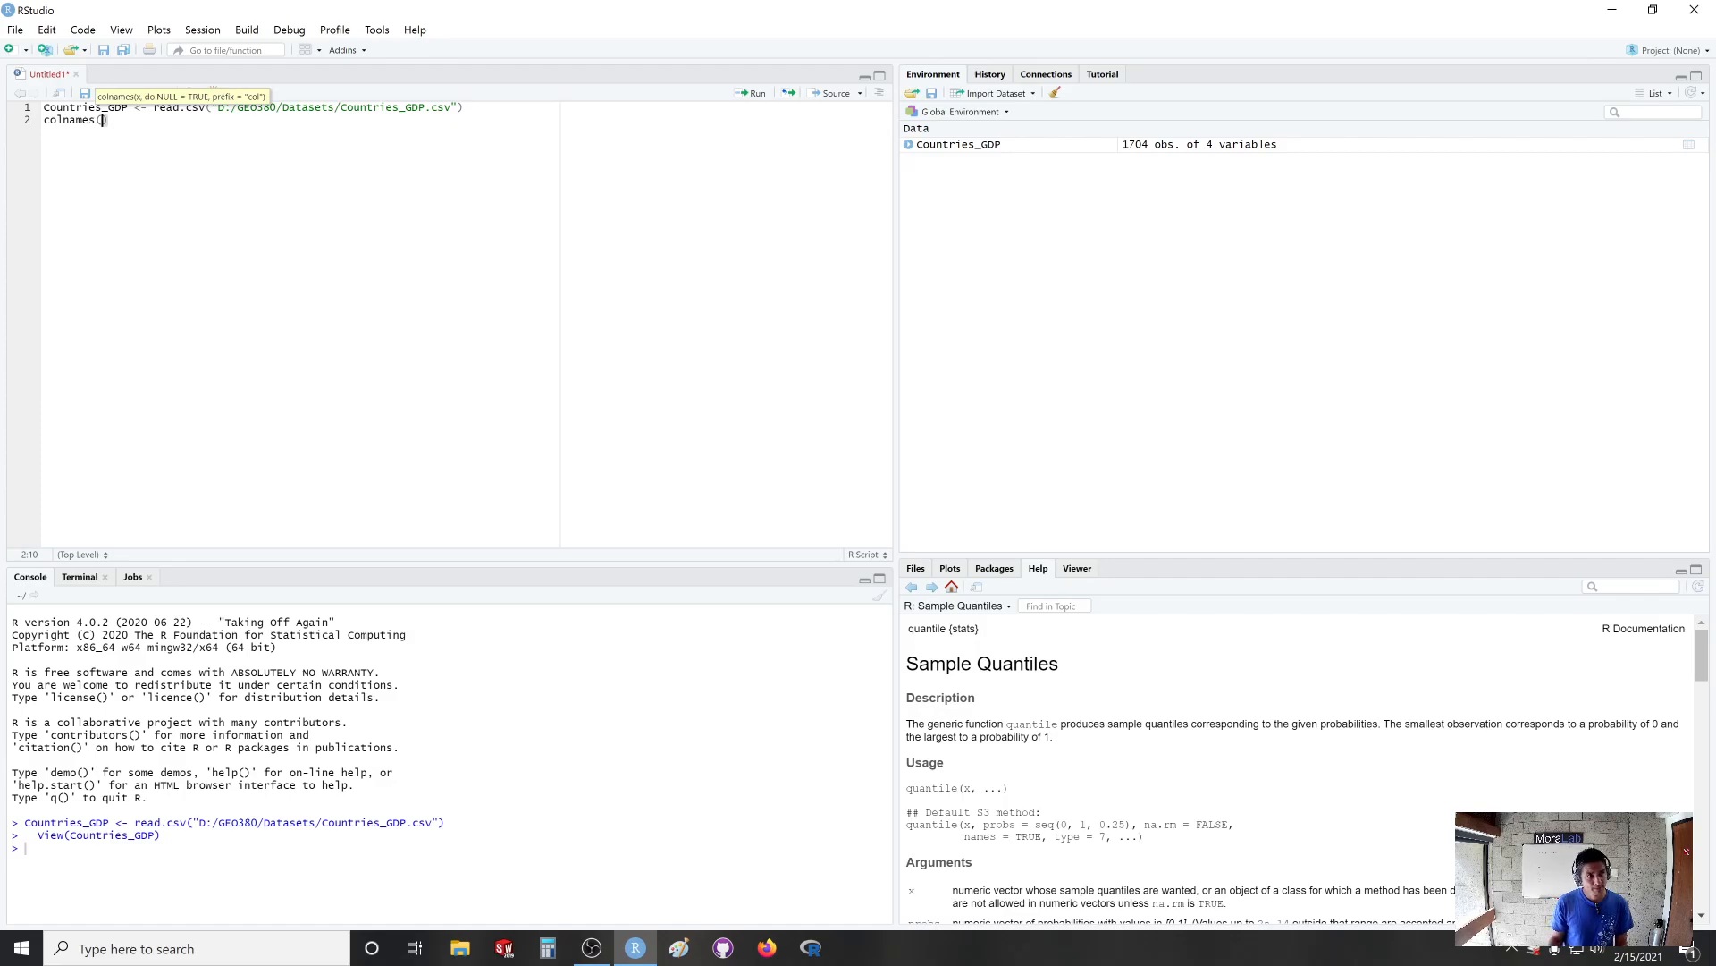
Insert Countries_GDP as the colnames() argument and run that line to list the dataset's column names.
double_click(125, 107)
key(ctrl+c)
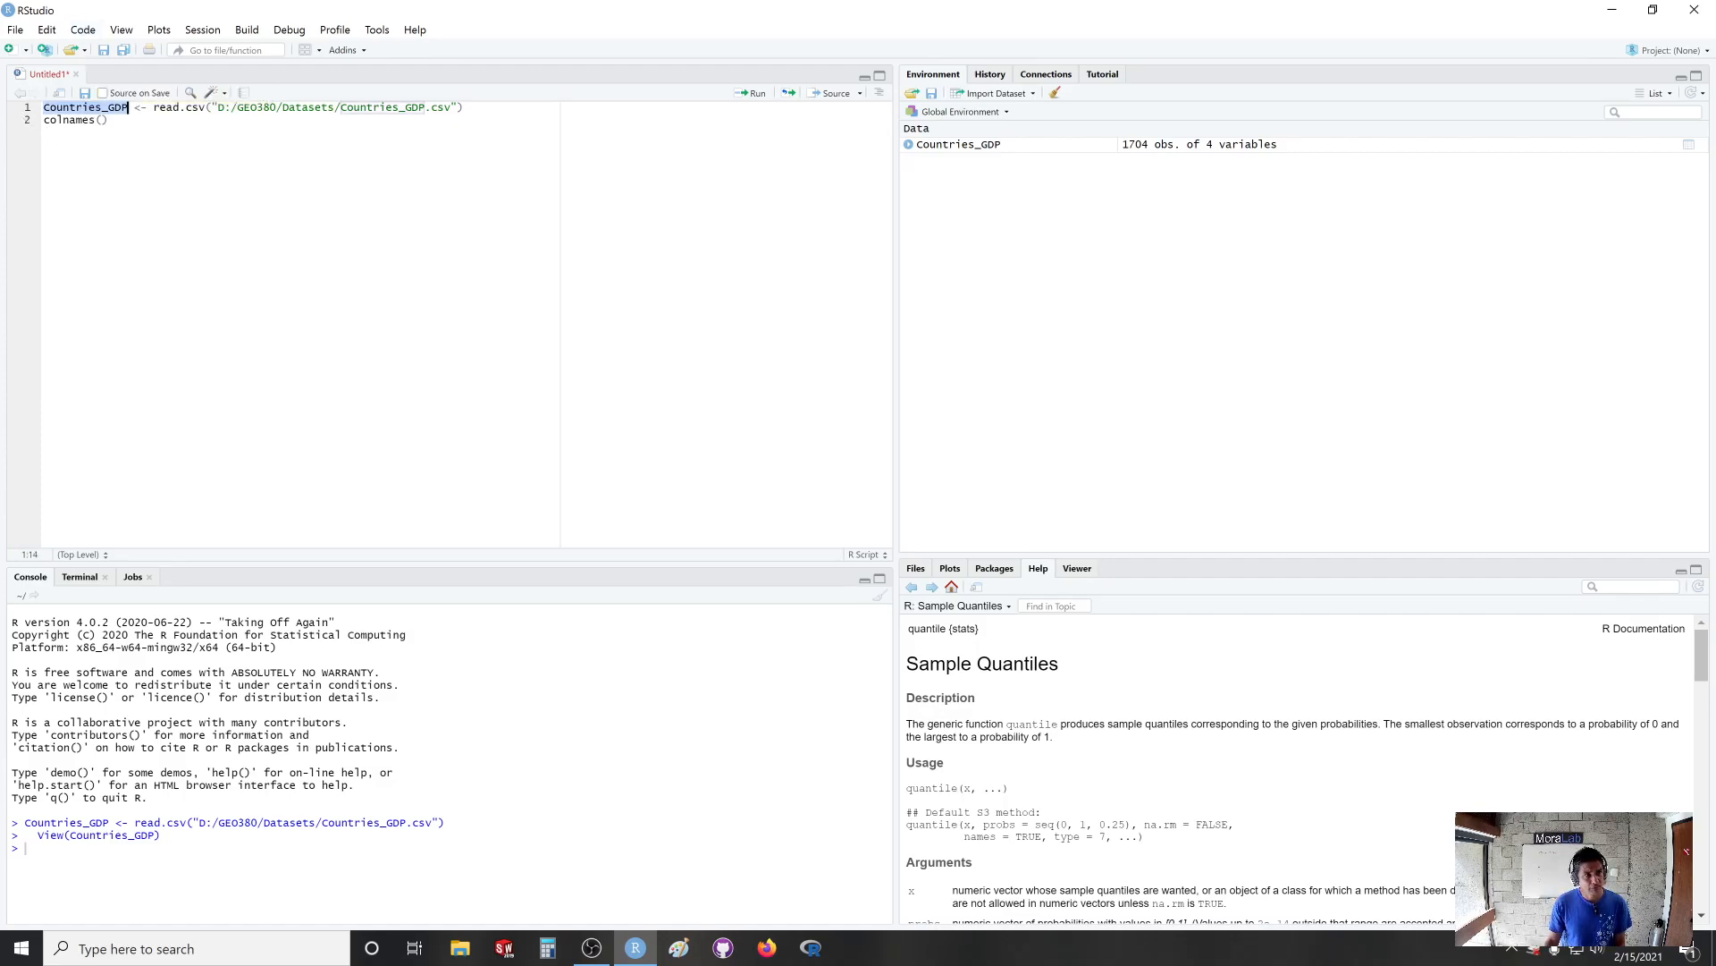
click(102, 120)
key(ctrl+v)
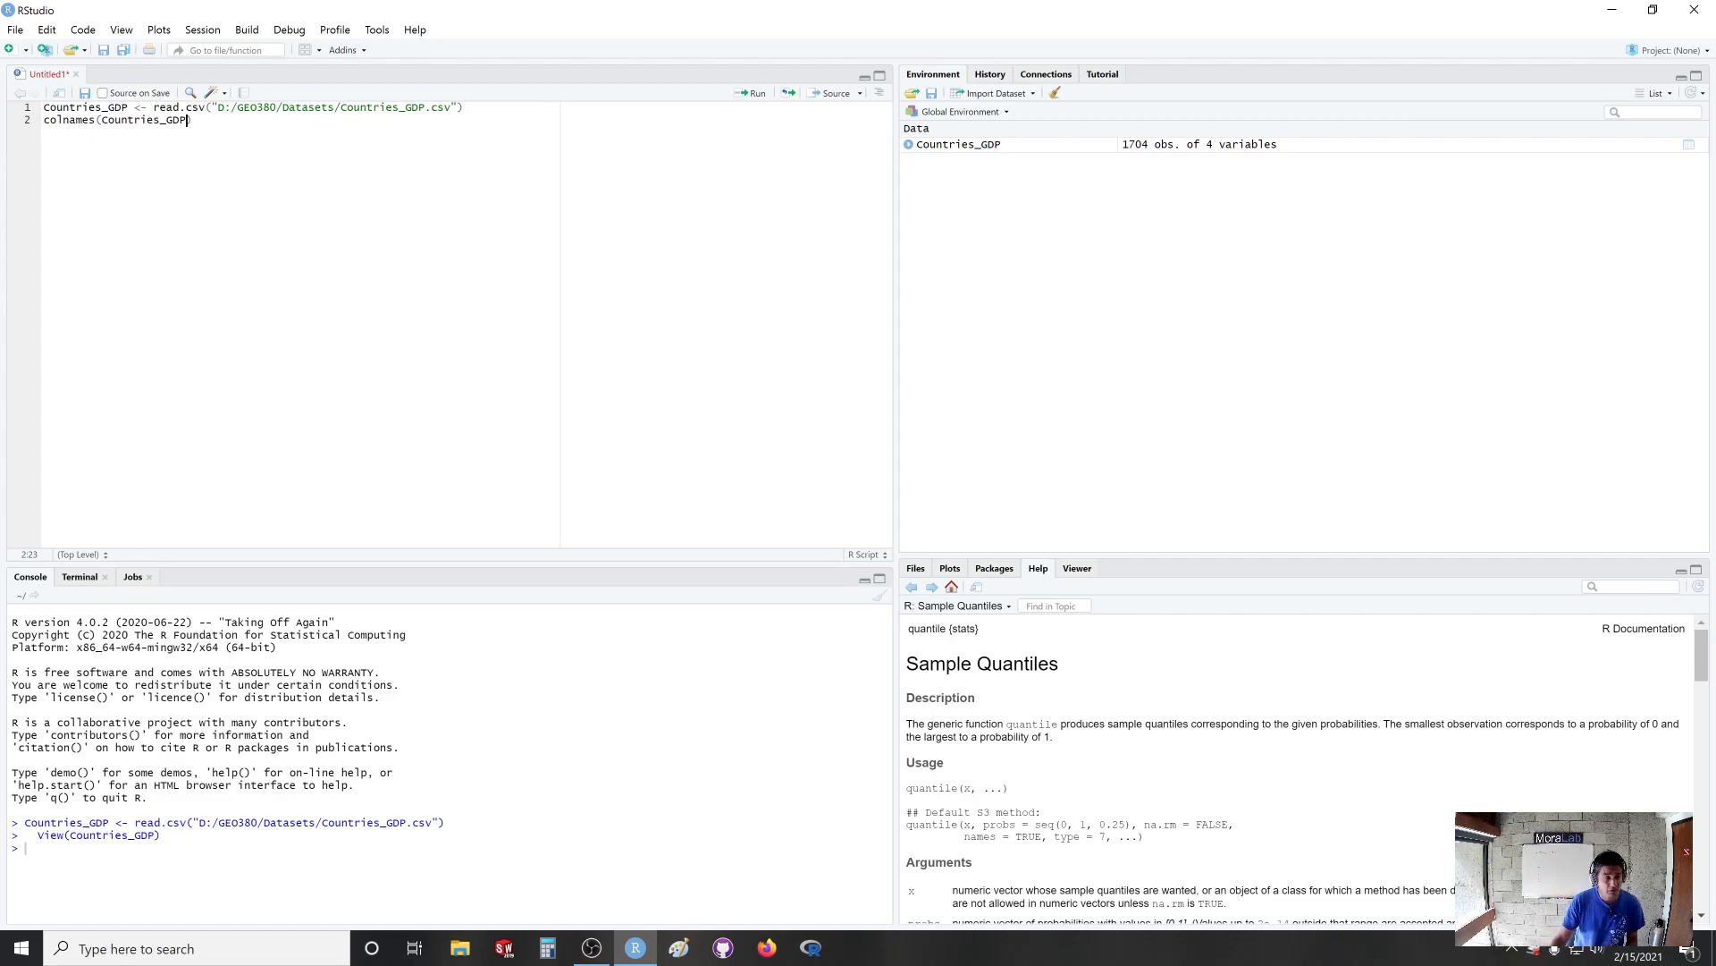
drag(194, 120, 44, 120)
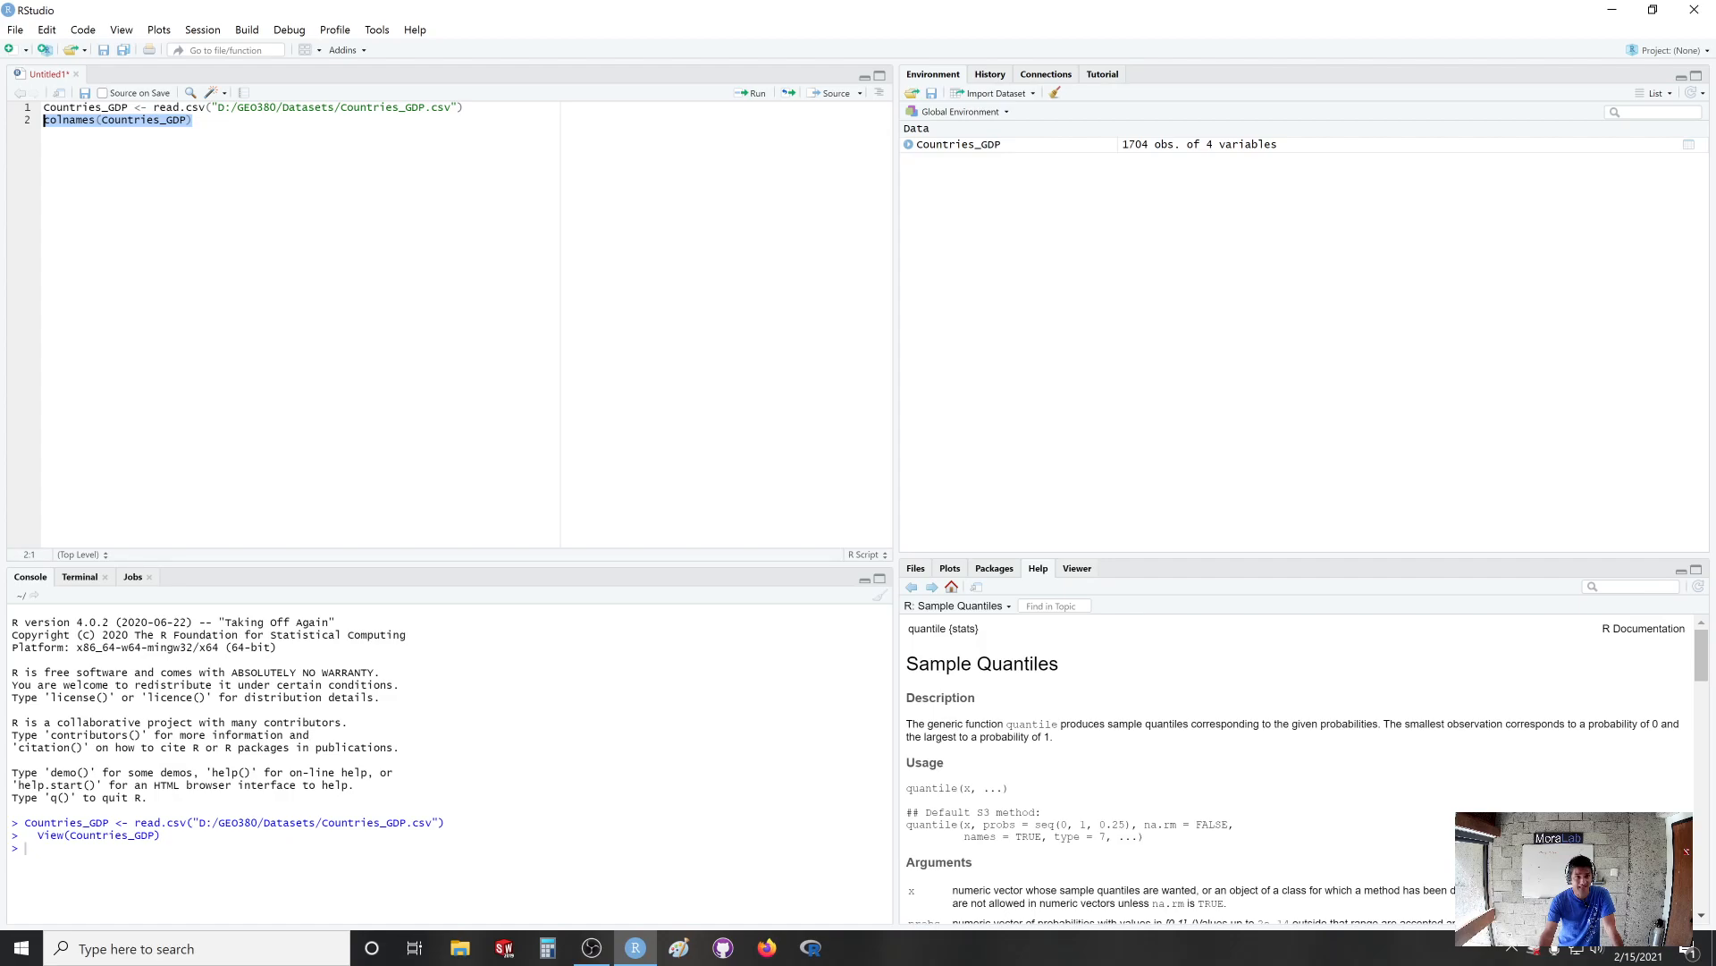
click(757, 94)
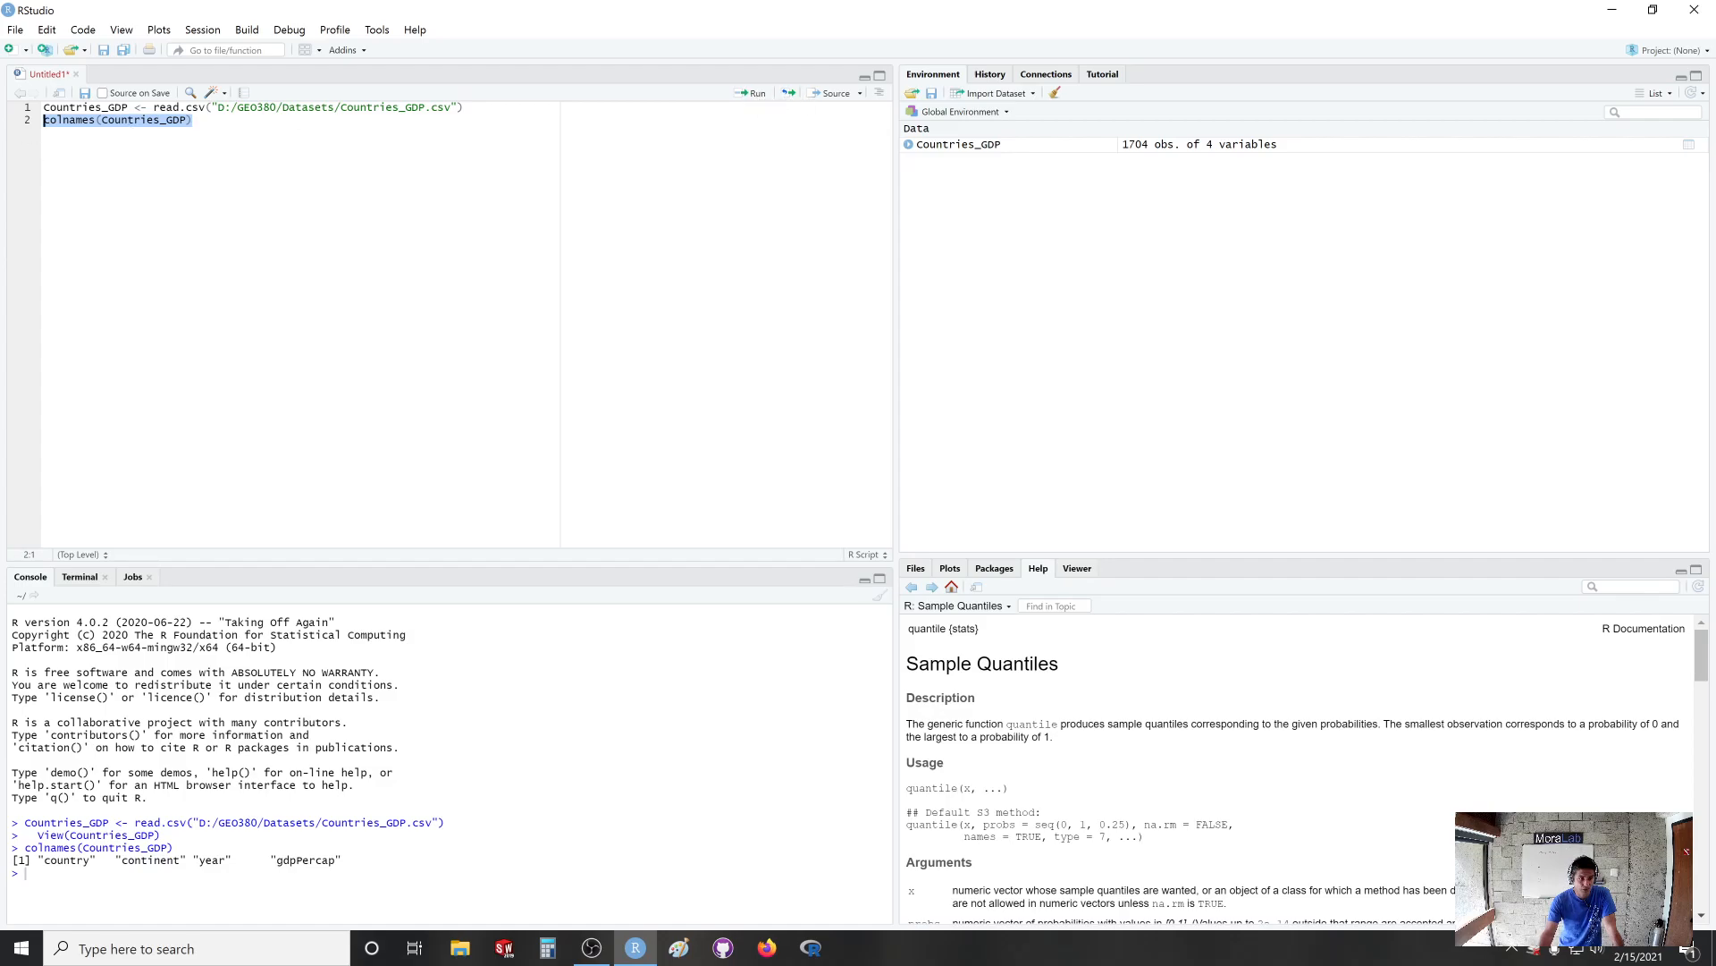
drag(44, 860, 90, 860)
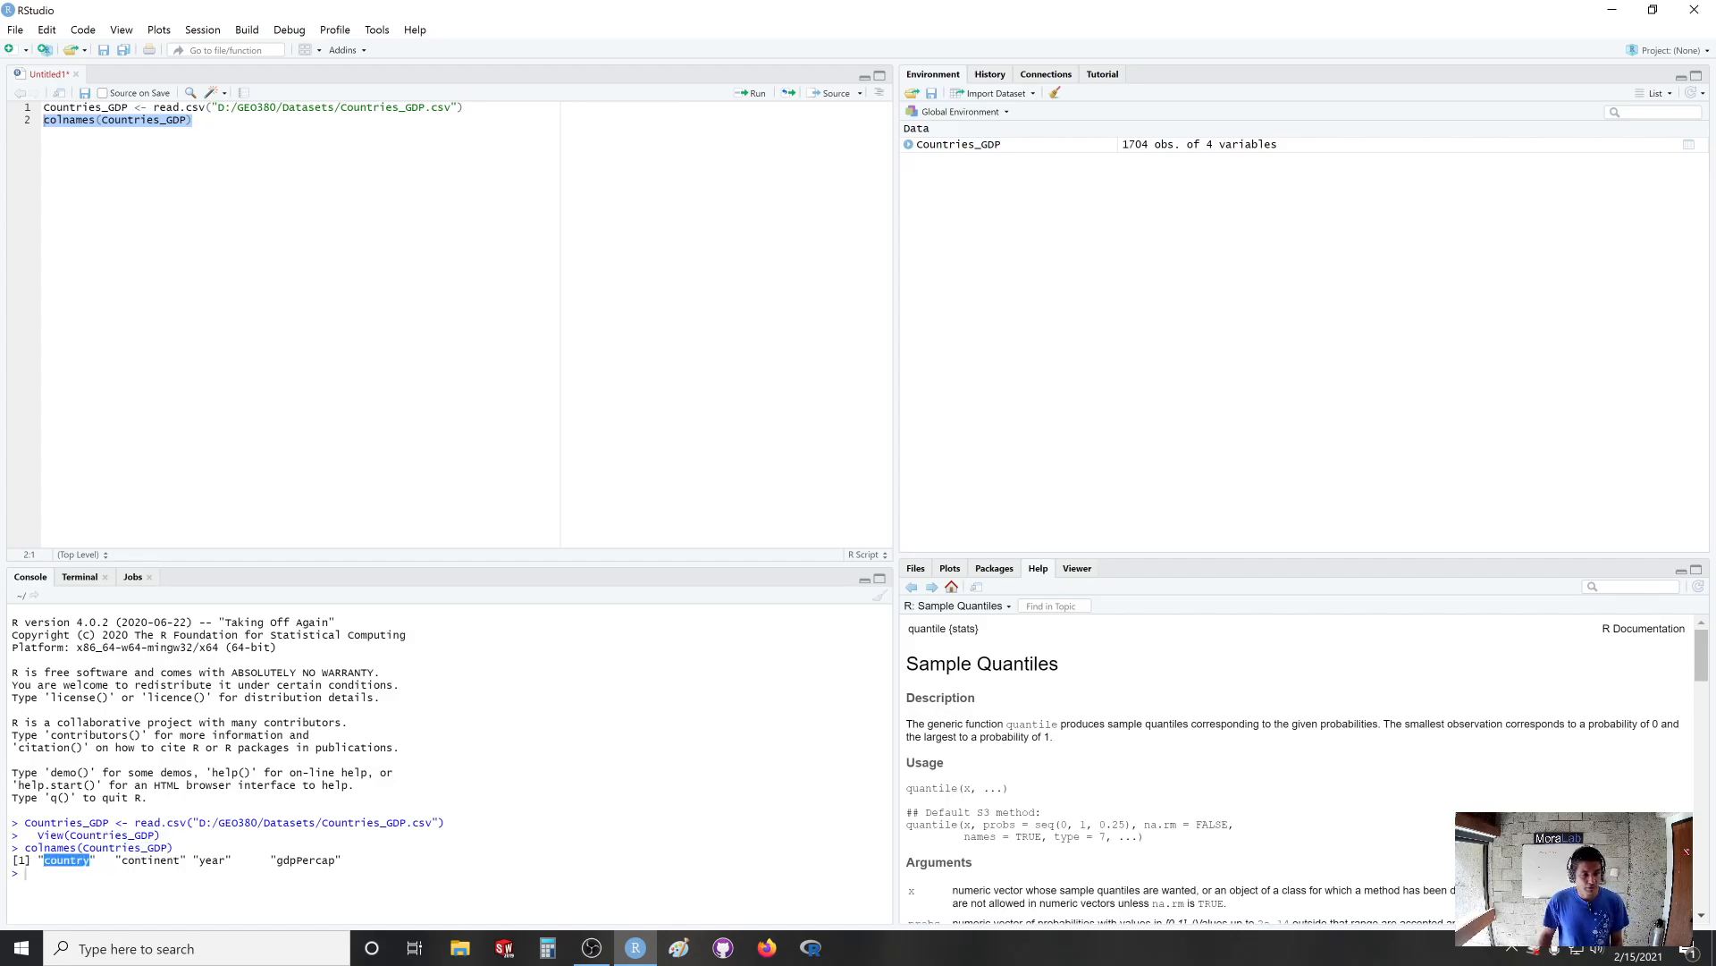
drag(277, 860, 335, 860)
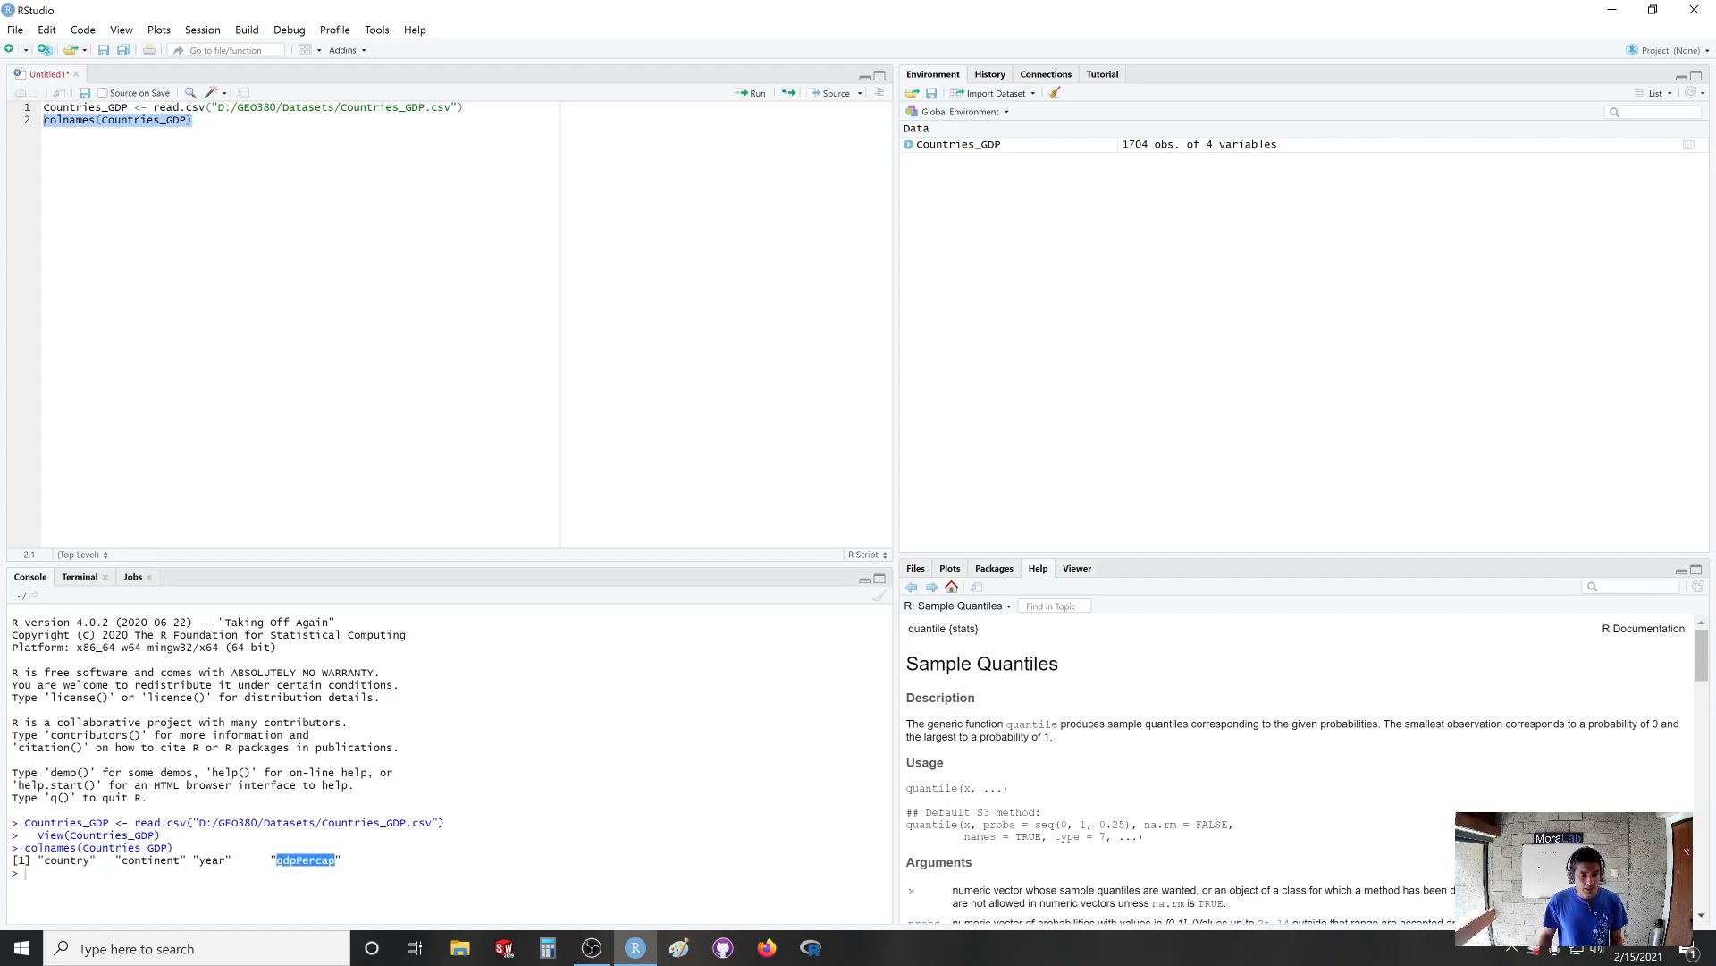
Add hist(gdpPercap) on a new line 3 of the script.
click(251, 131)
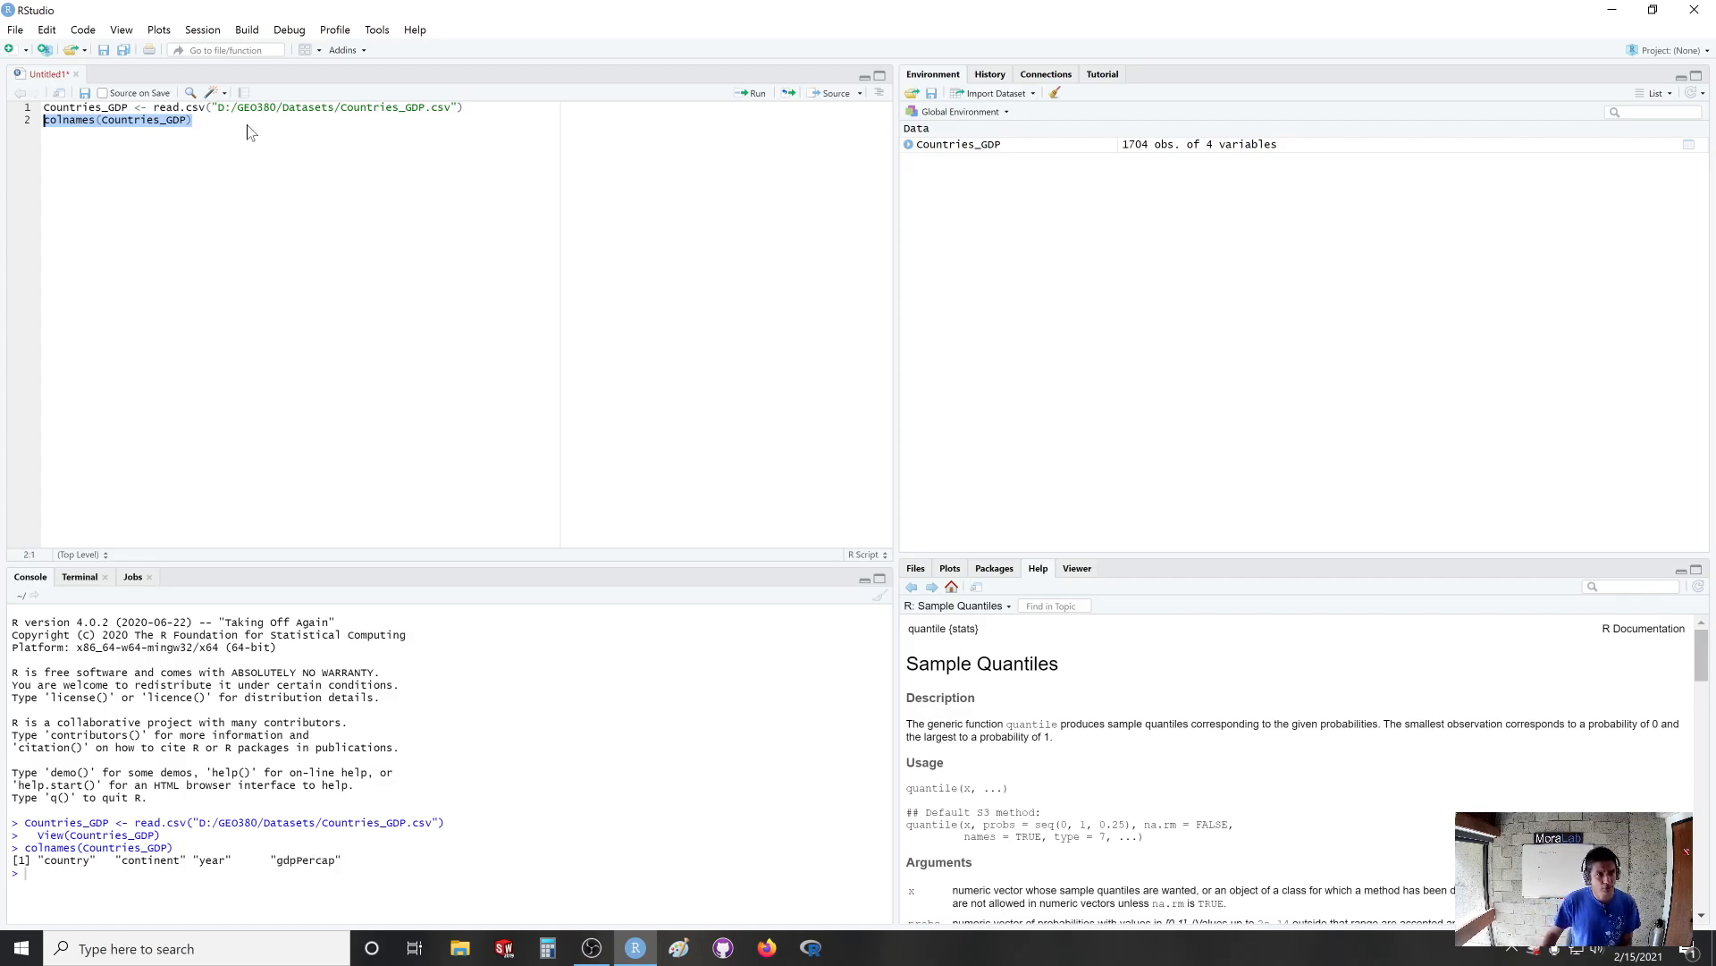
key(Return)
text(h)
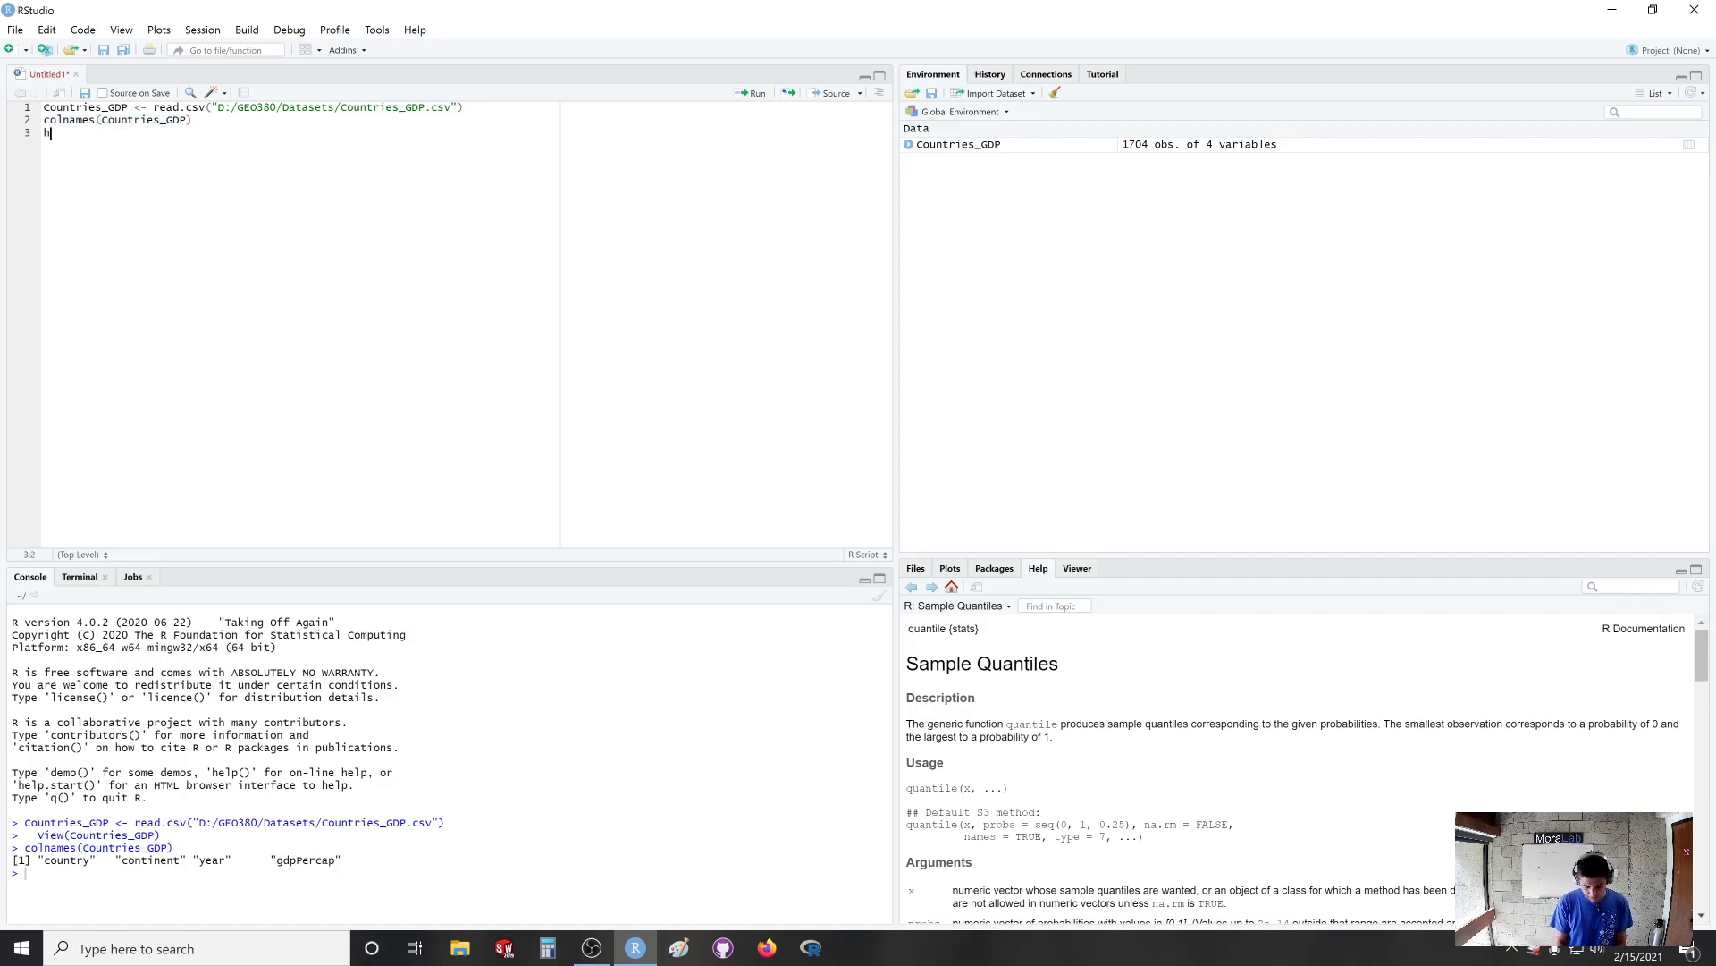
text(ist(gdpPercap)
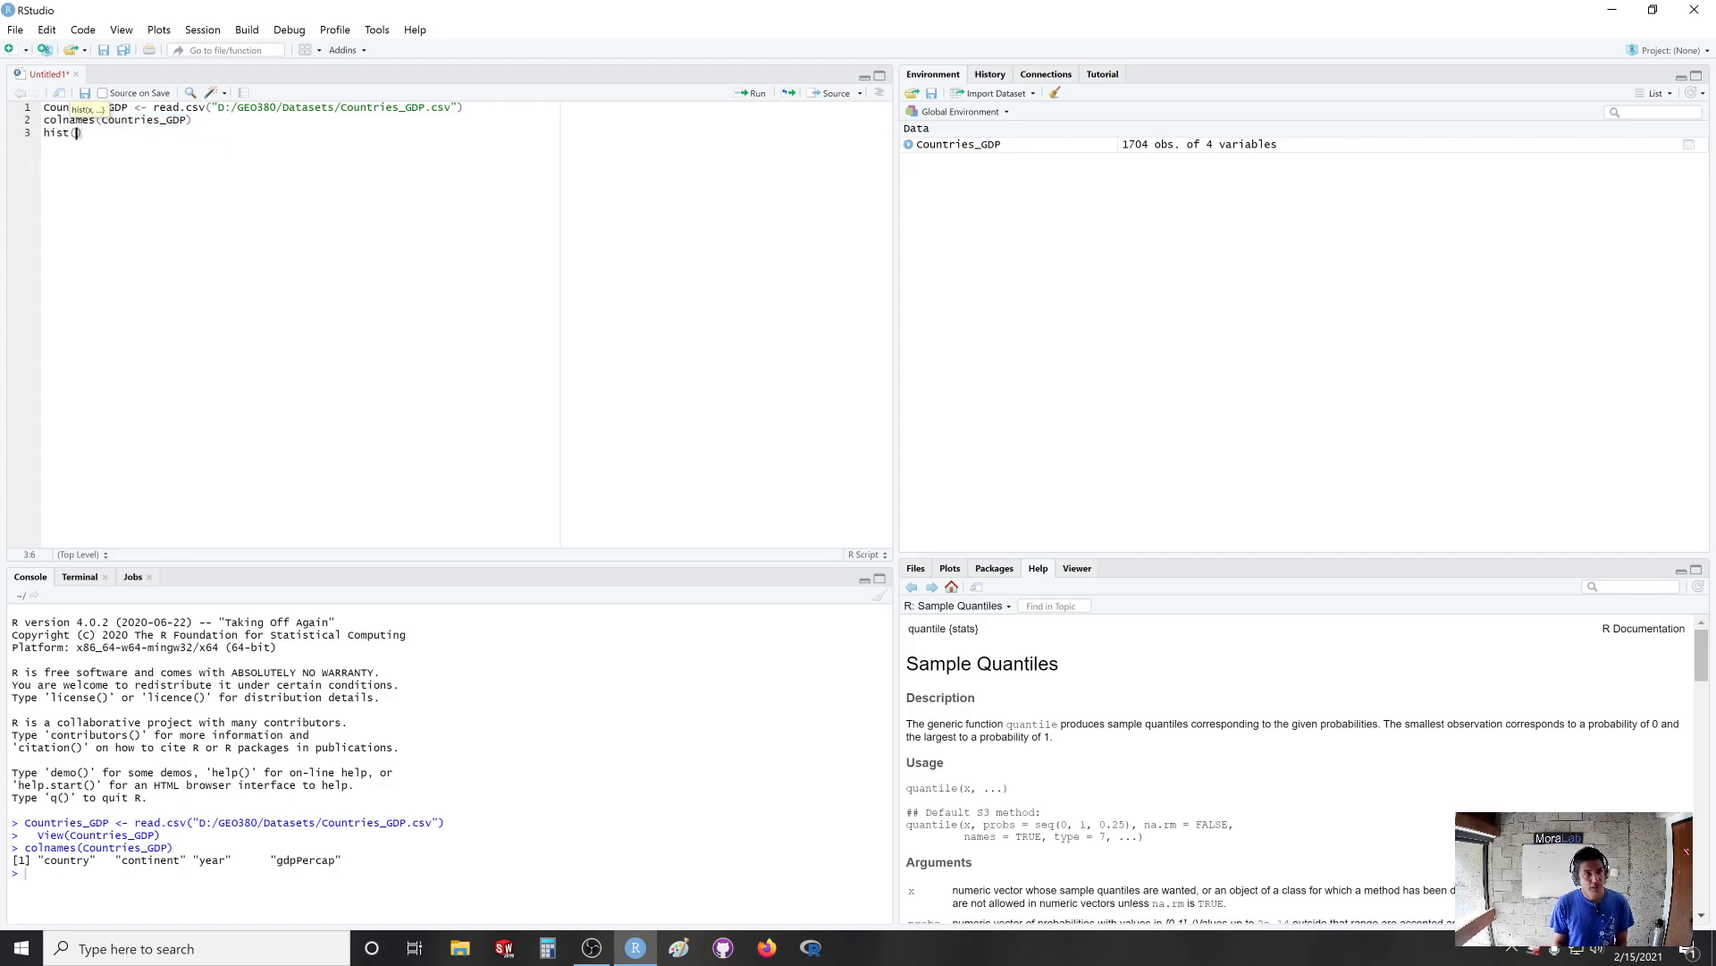
text())
Change the hist() argument to Countries_GDP$gdpPercap and run the line to plot the histogram.
double_click(140, 120)
key(ctrl+c)
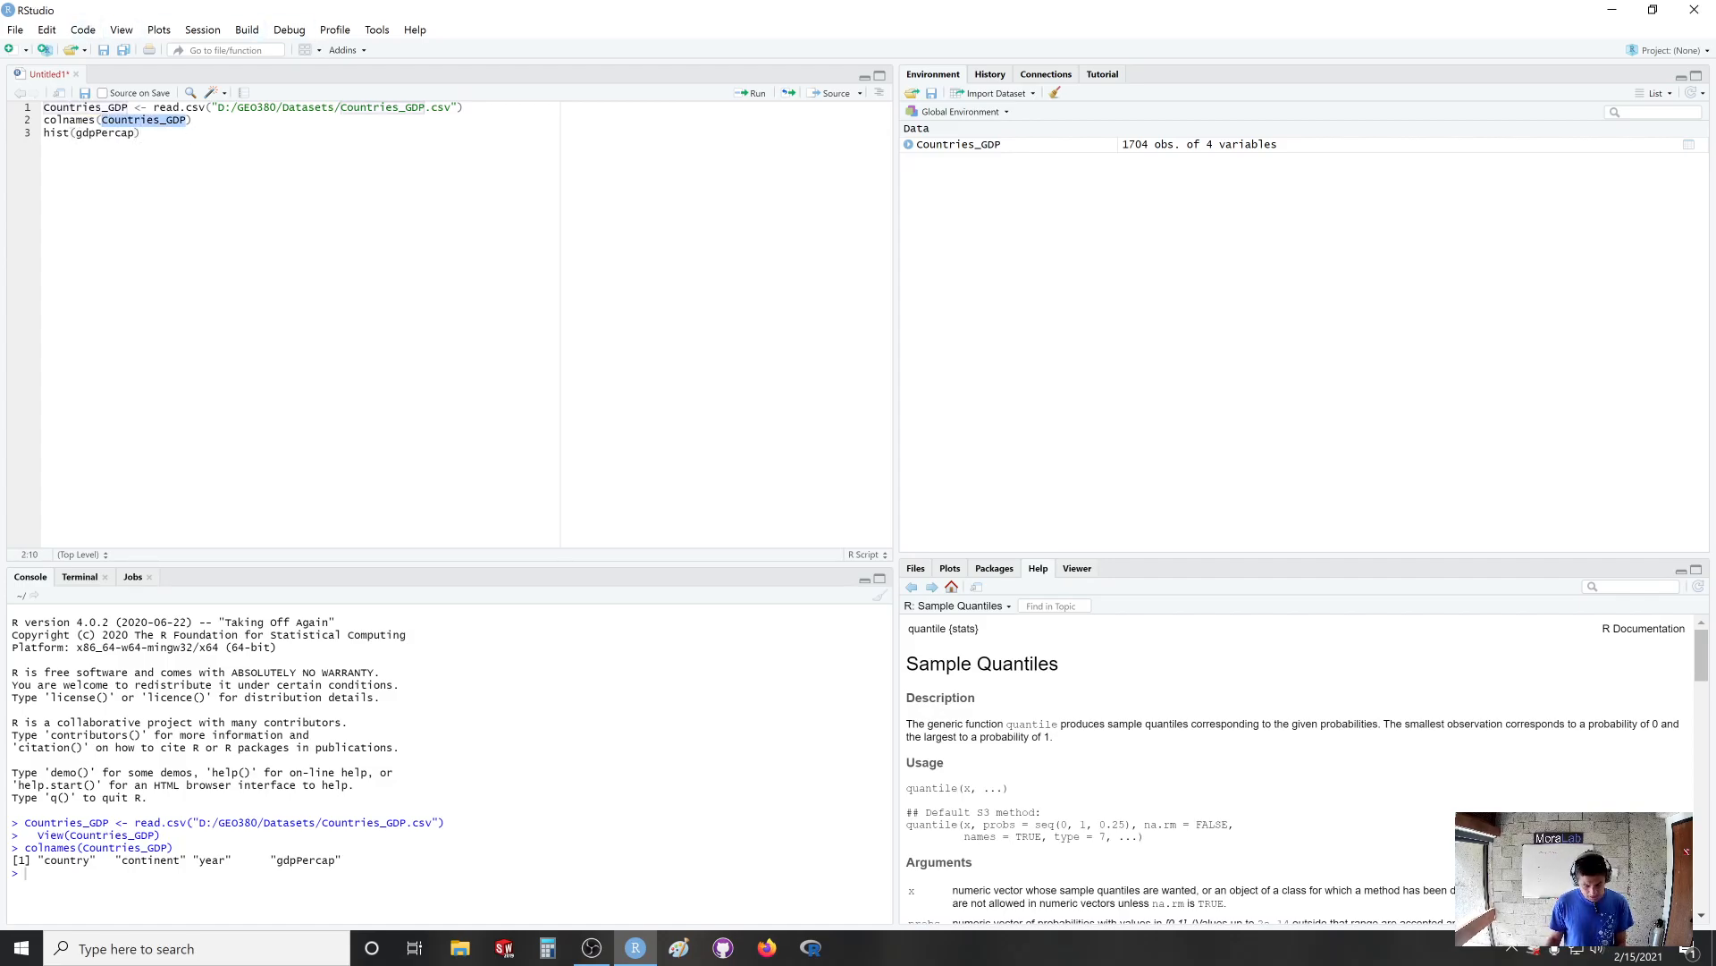
double_click(105, 133)
key(ctrl+v)
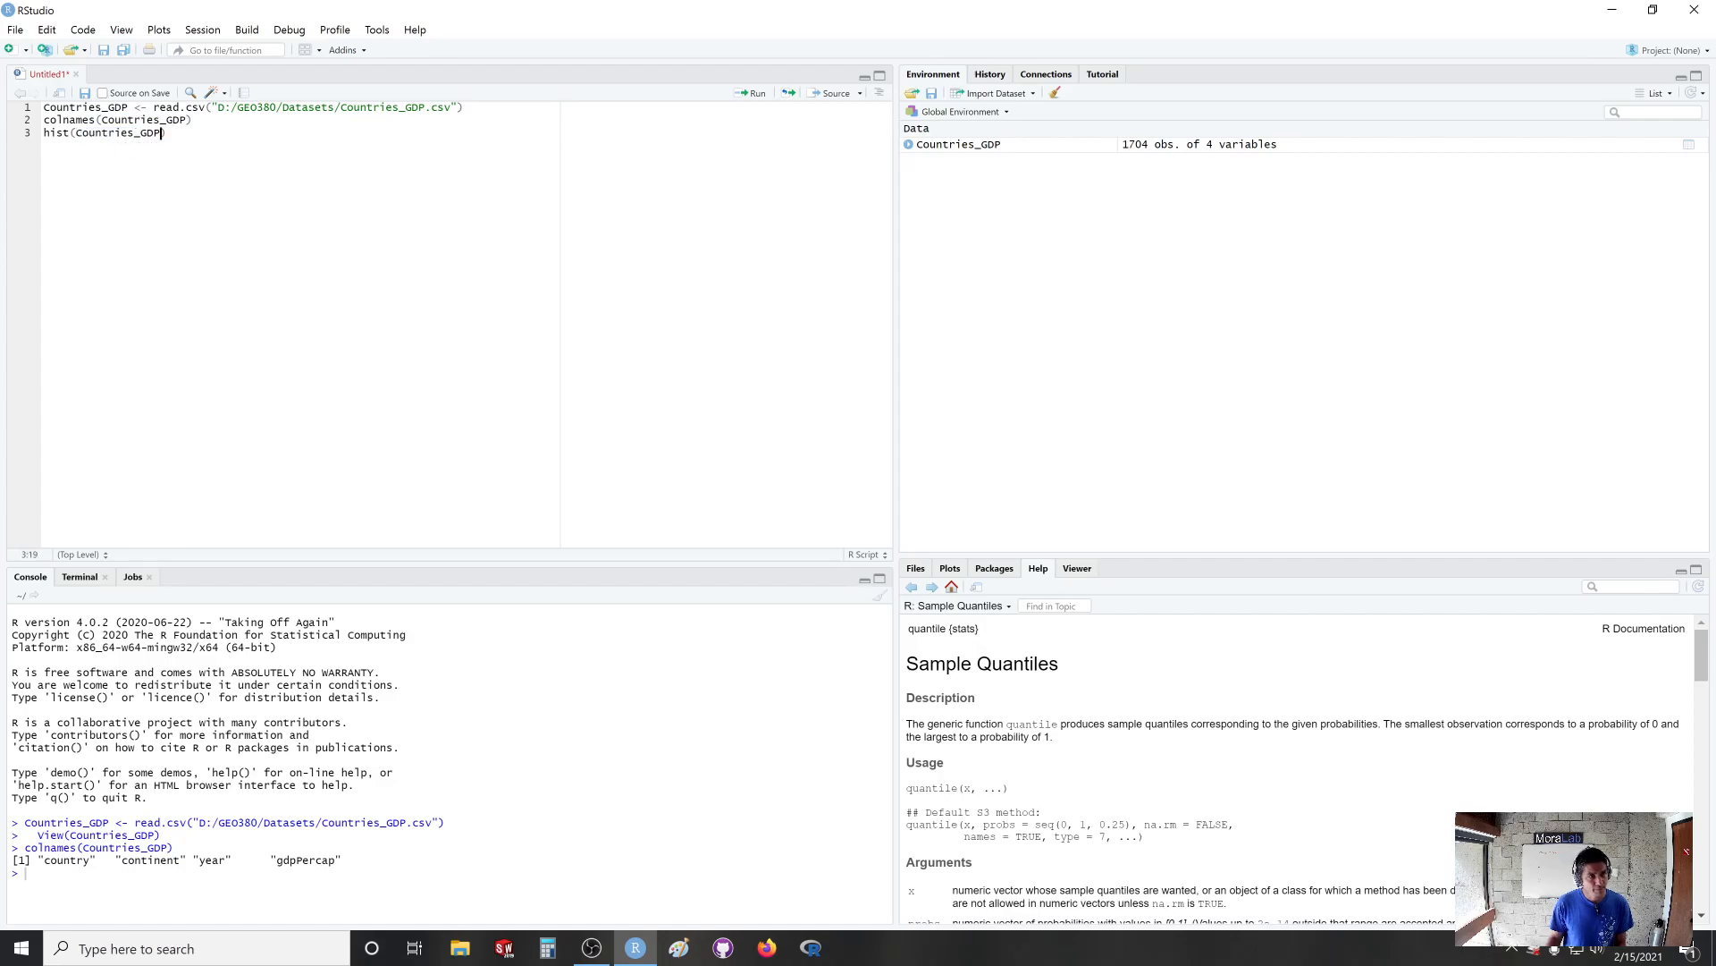
text($)
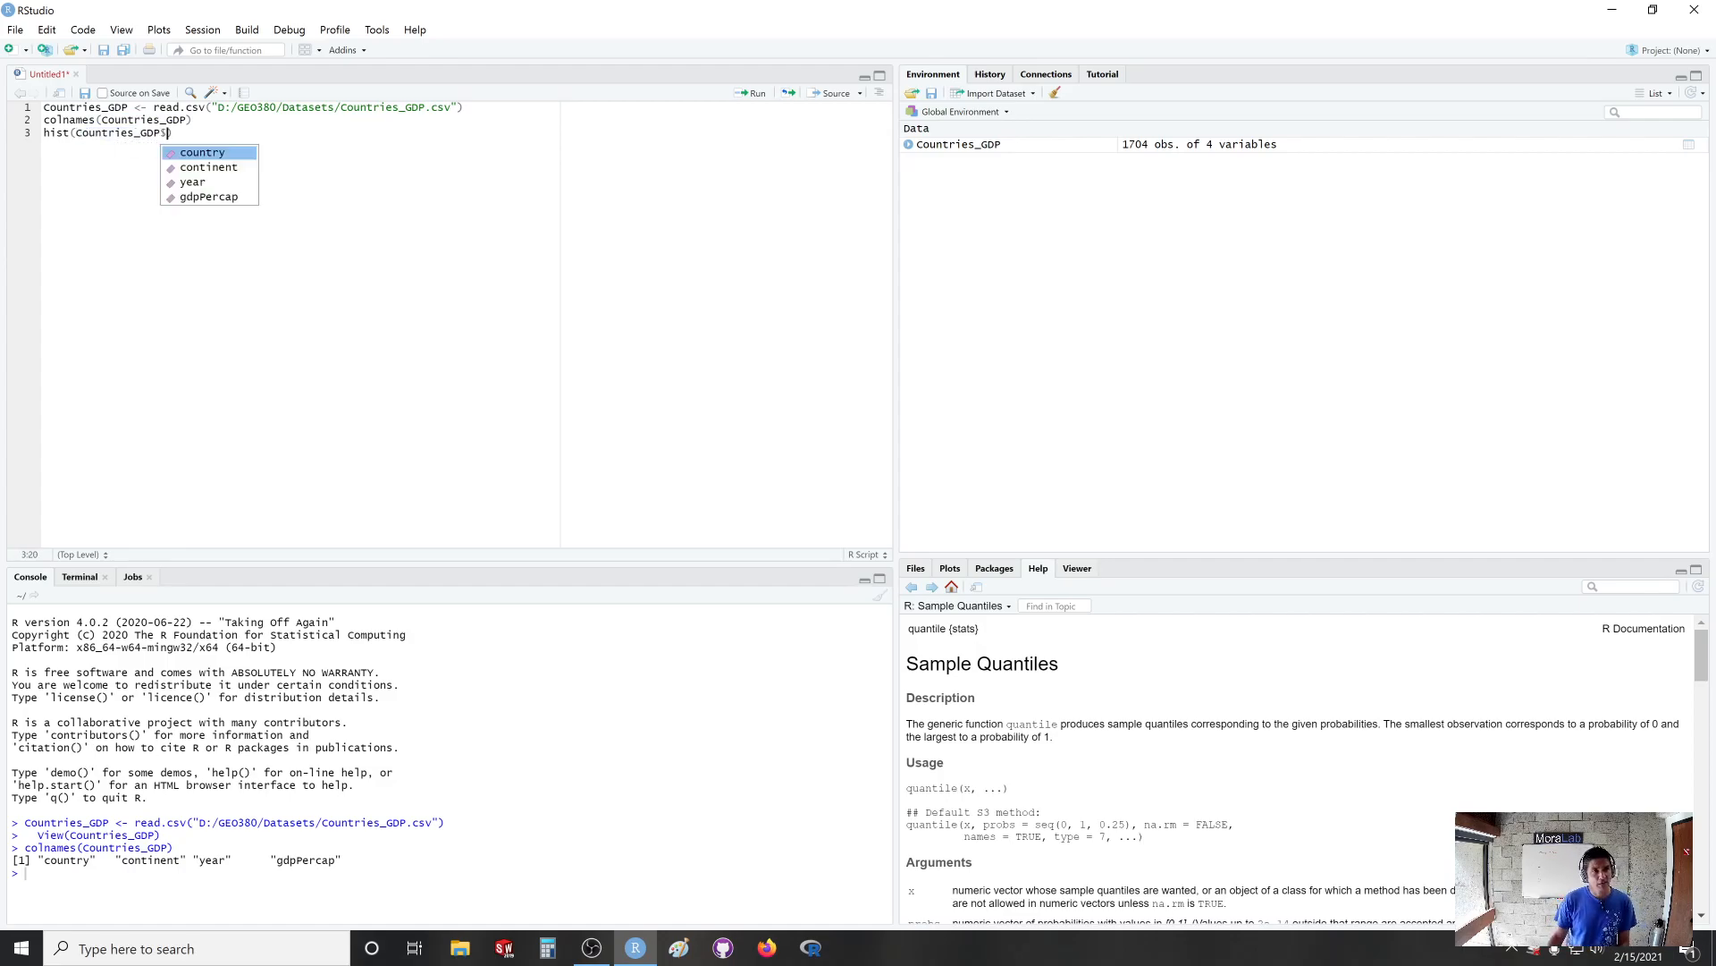
drag(276, 860, 331, 860)
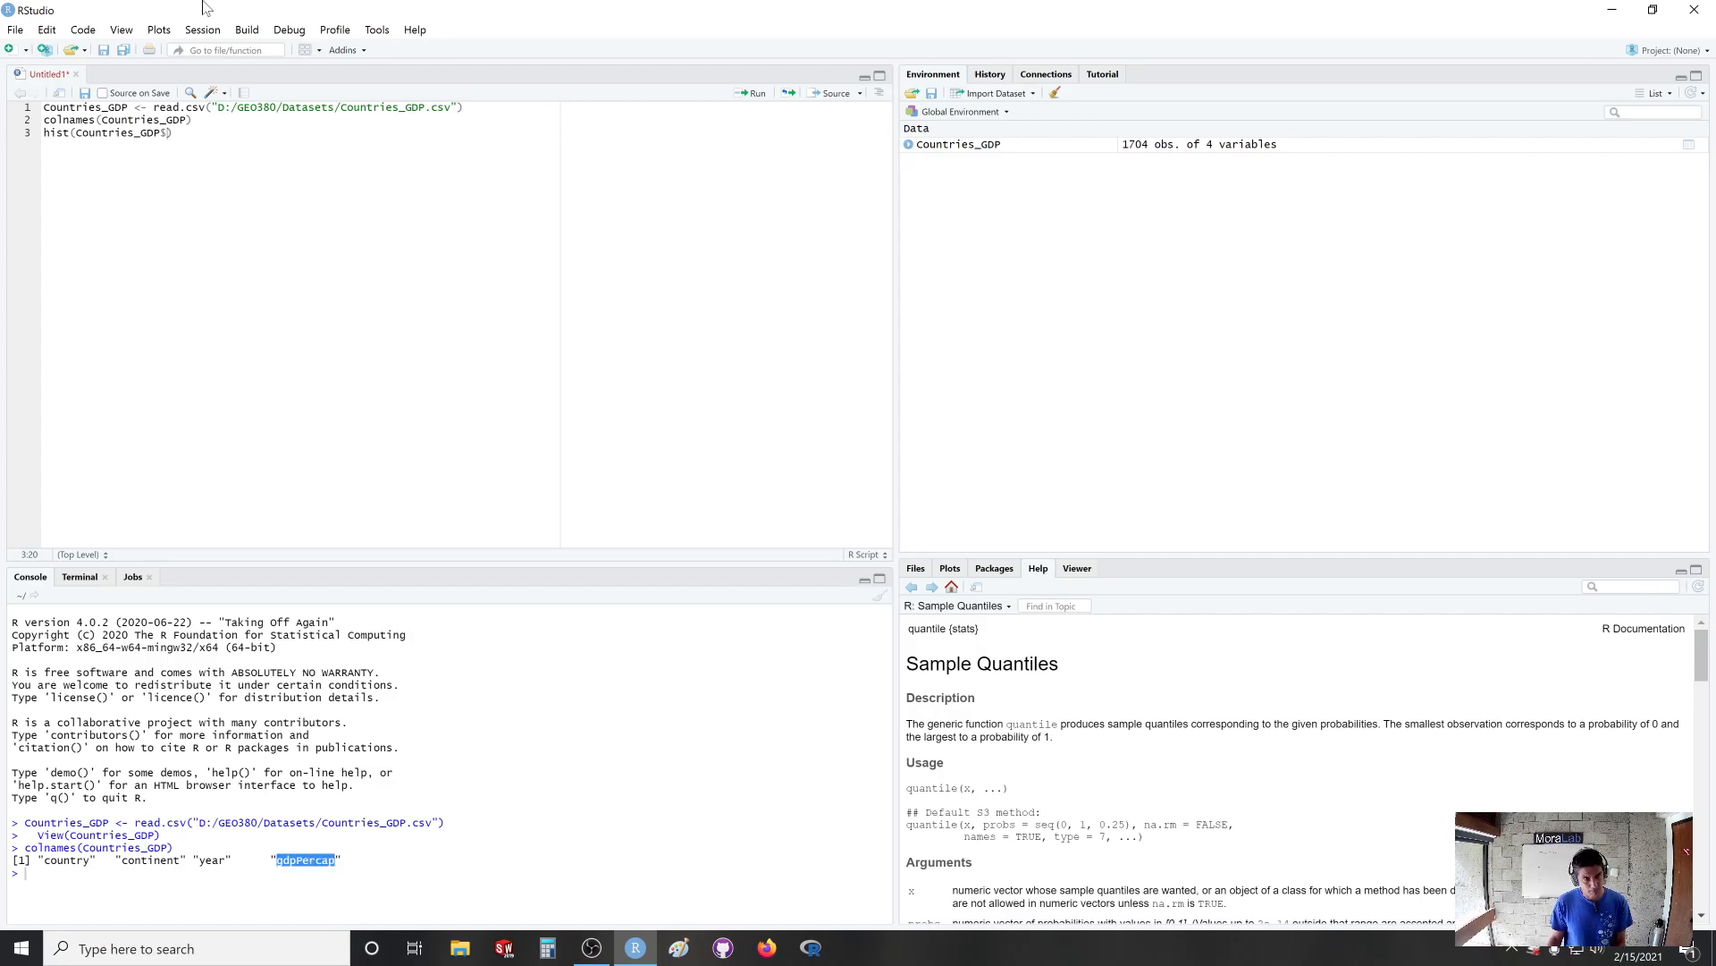
click(166, 132)
text(gdpPercap)
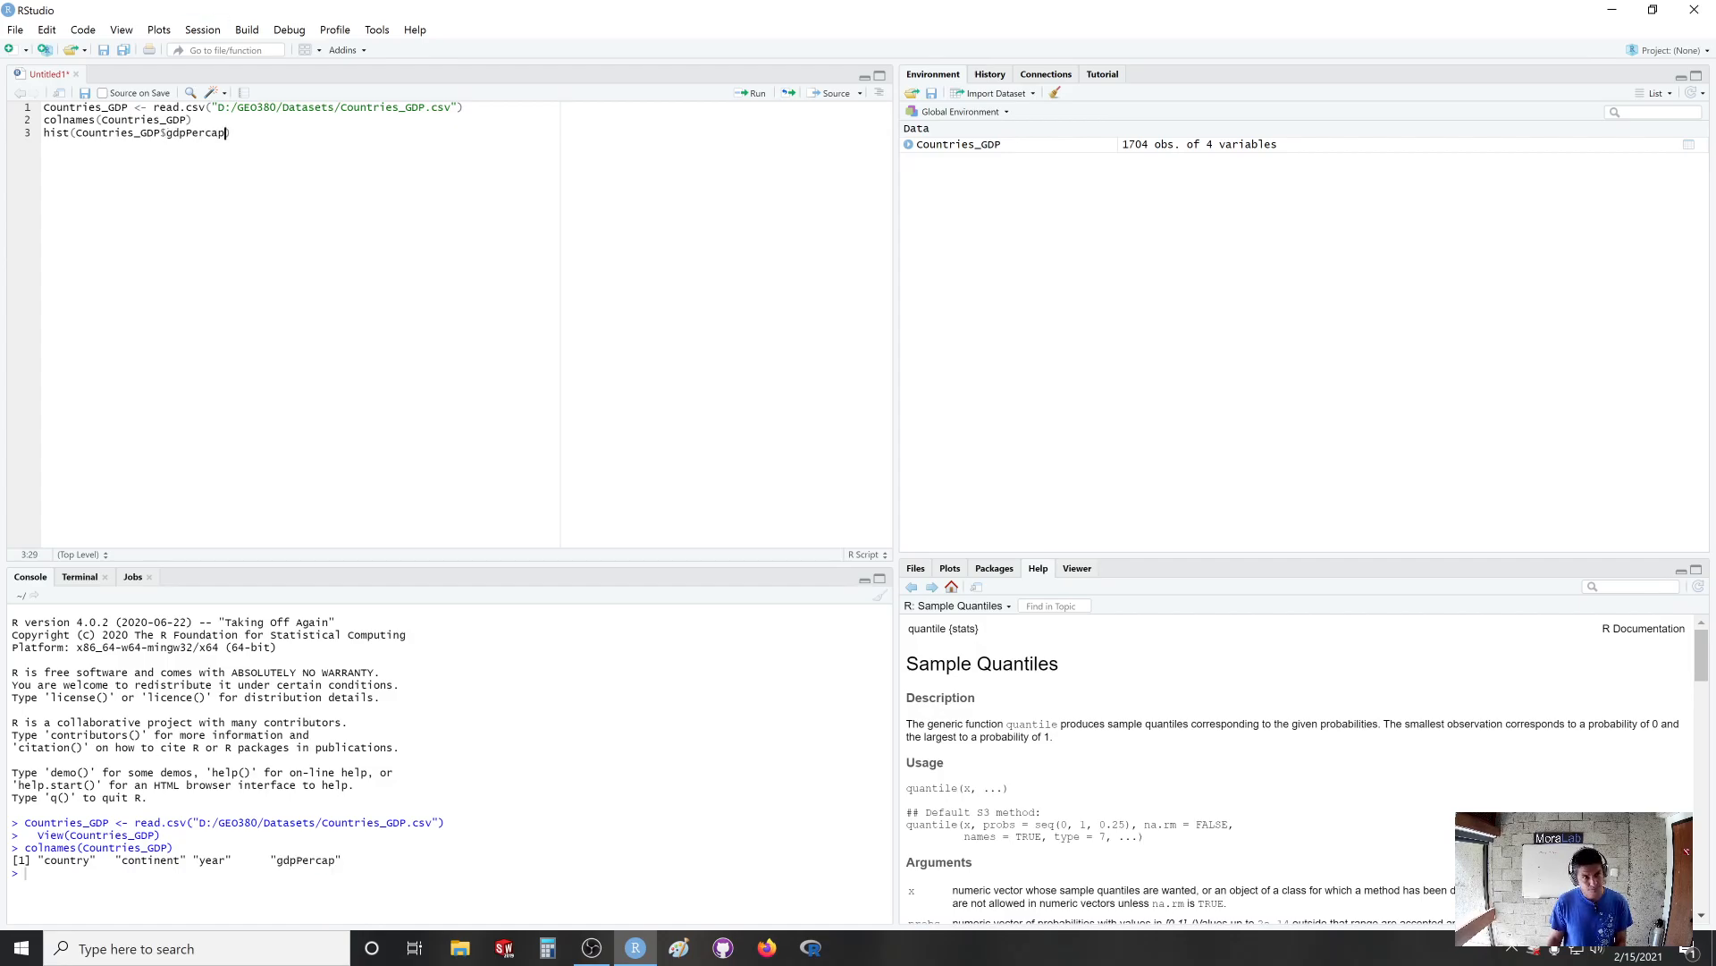
key(shift+Home)
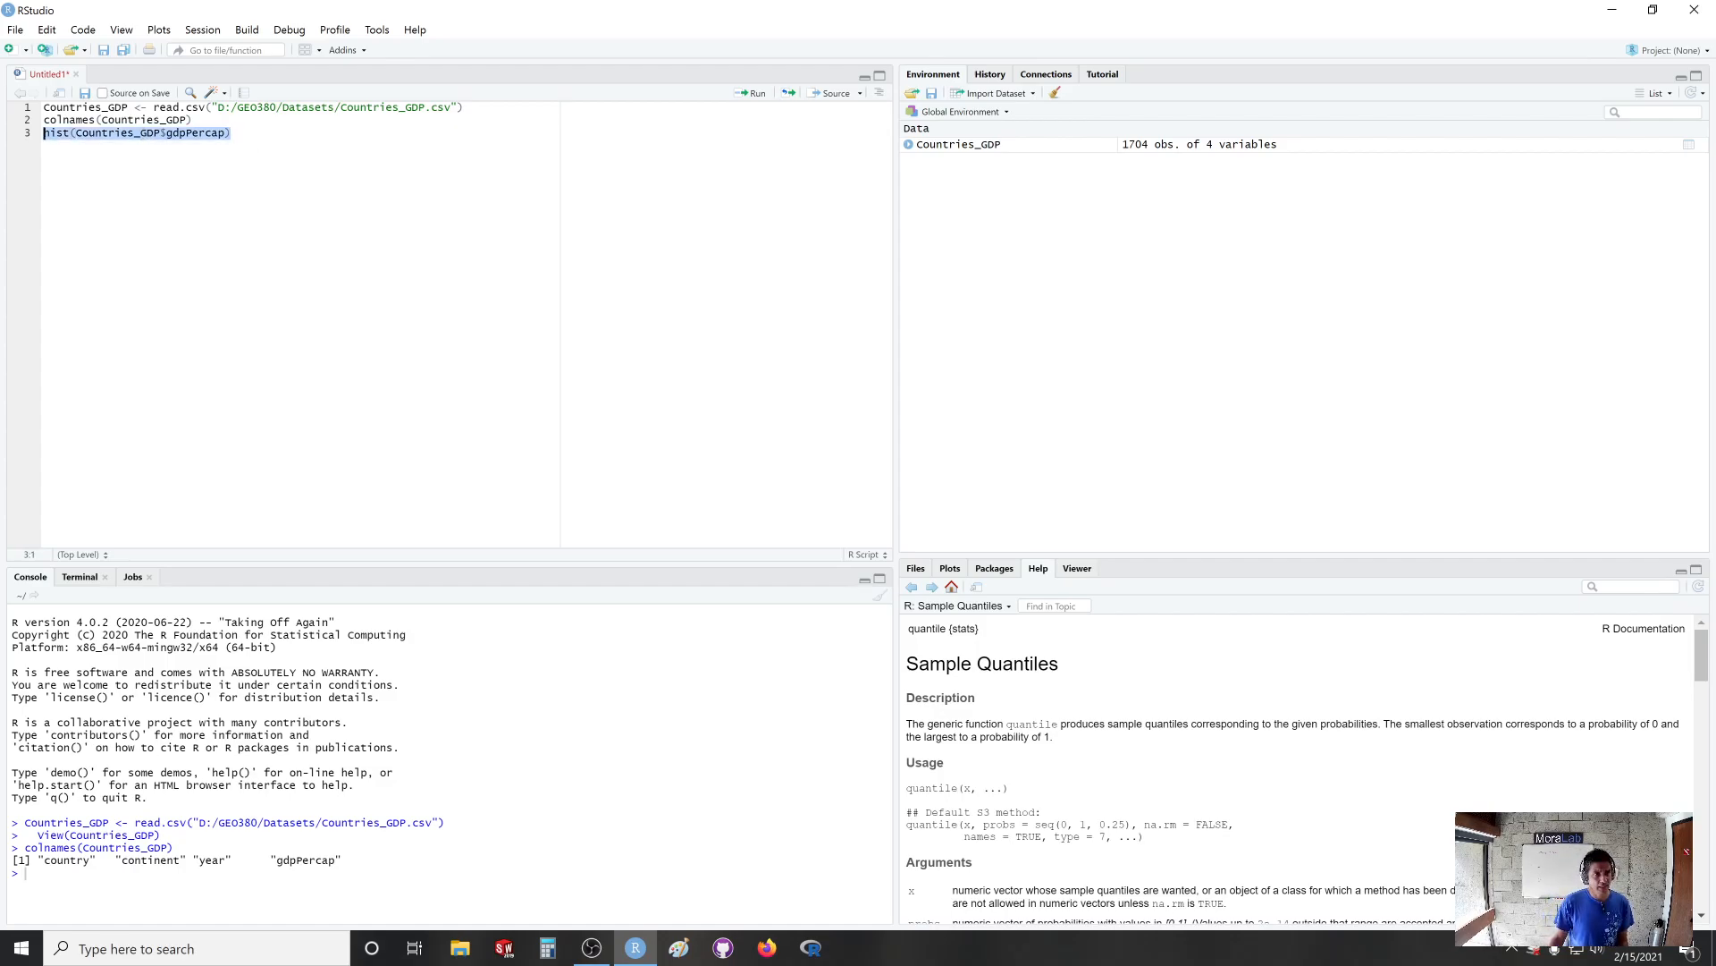
click(753, 93)
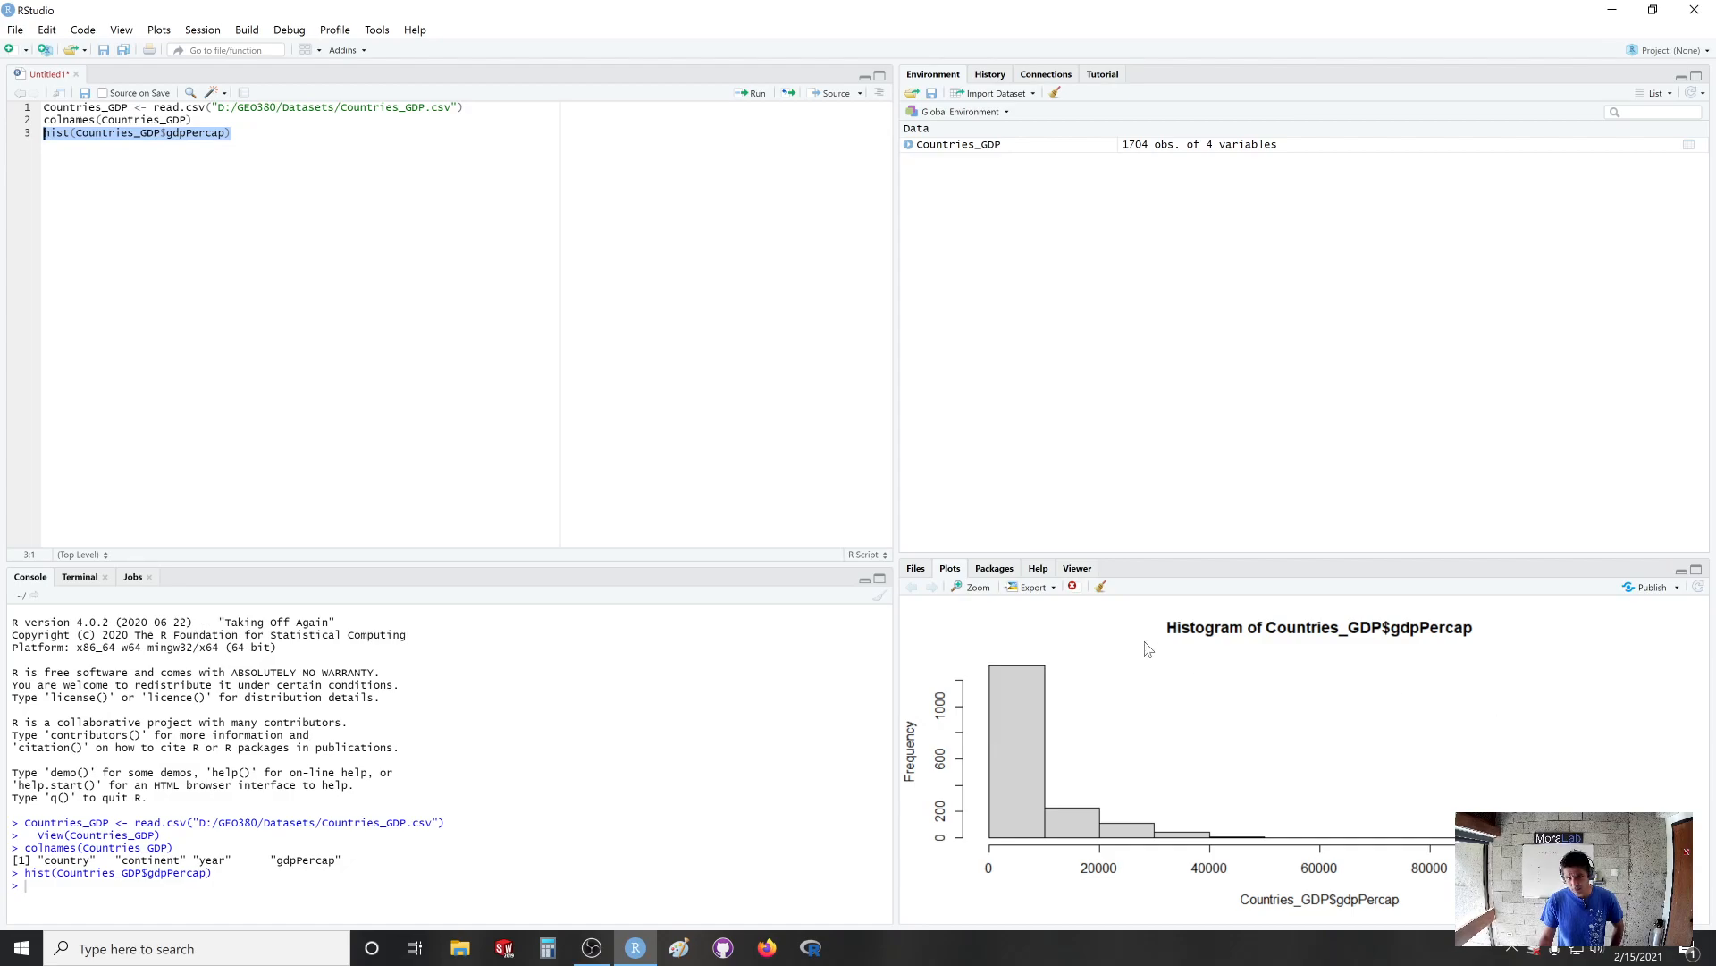
Export the histogram as a PNG image named Rplot to the Desktop folder.
click(1053, 590)
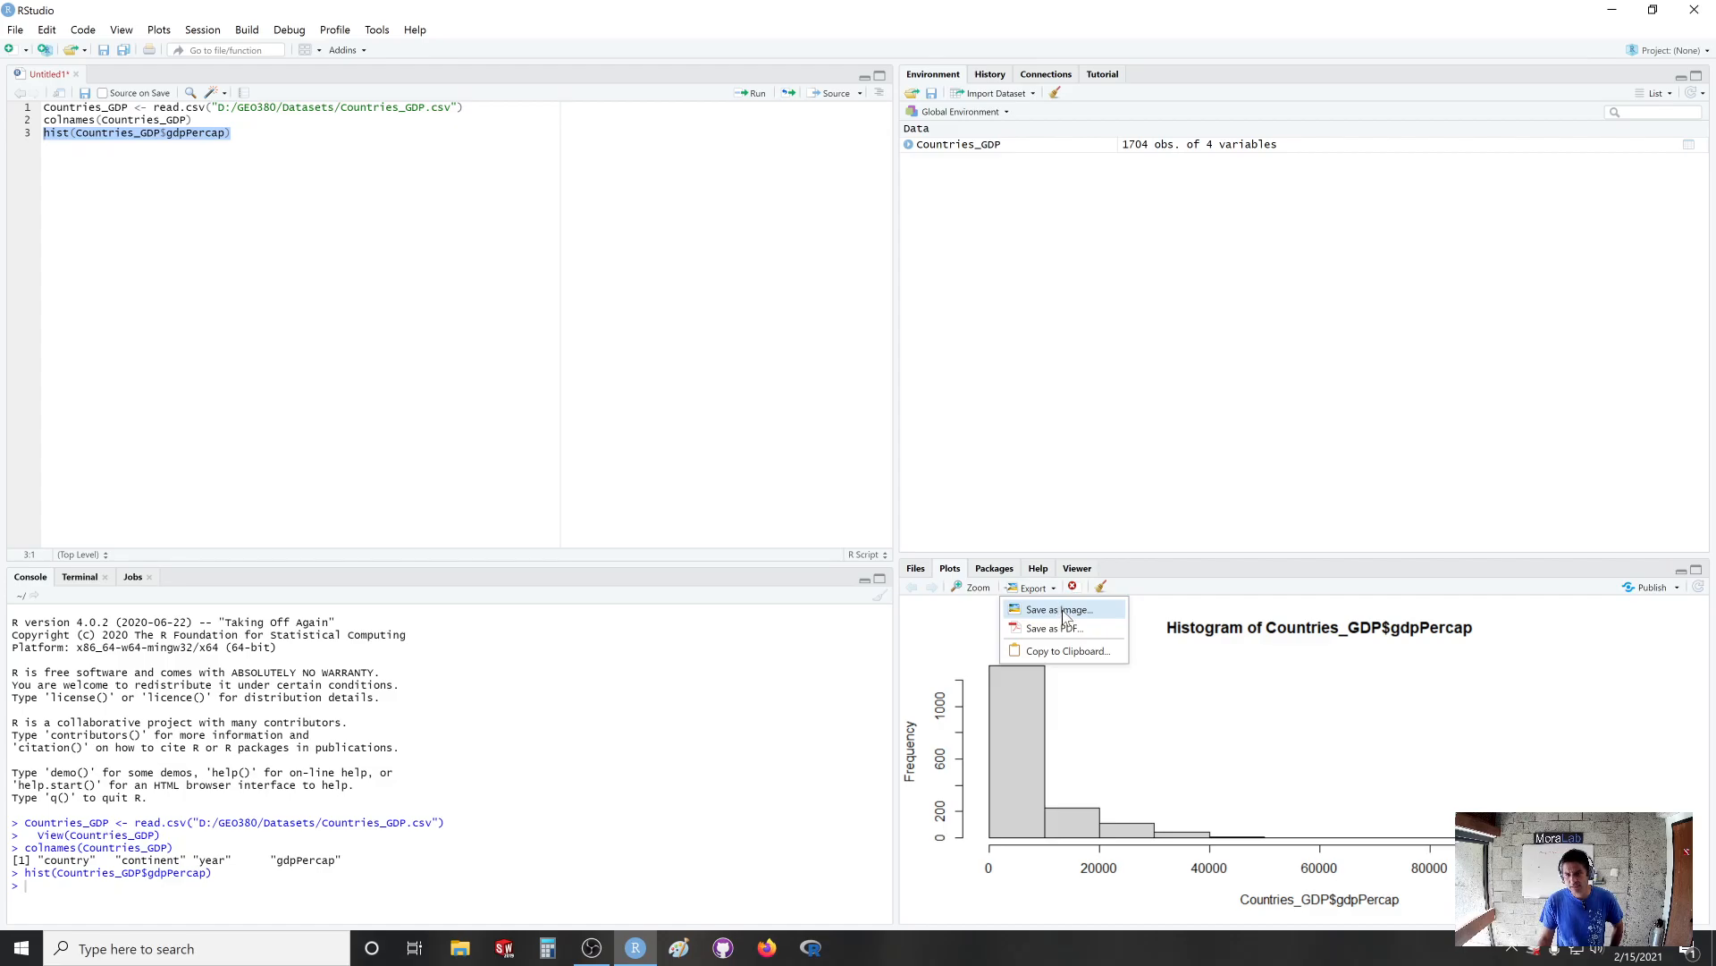
click(1063, 611)
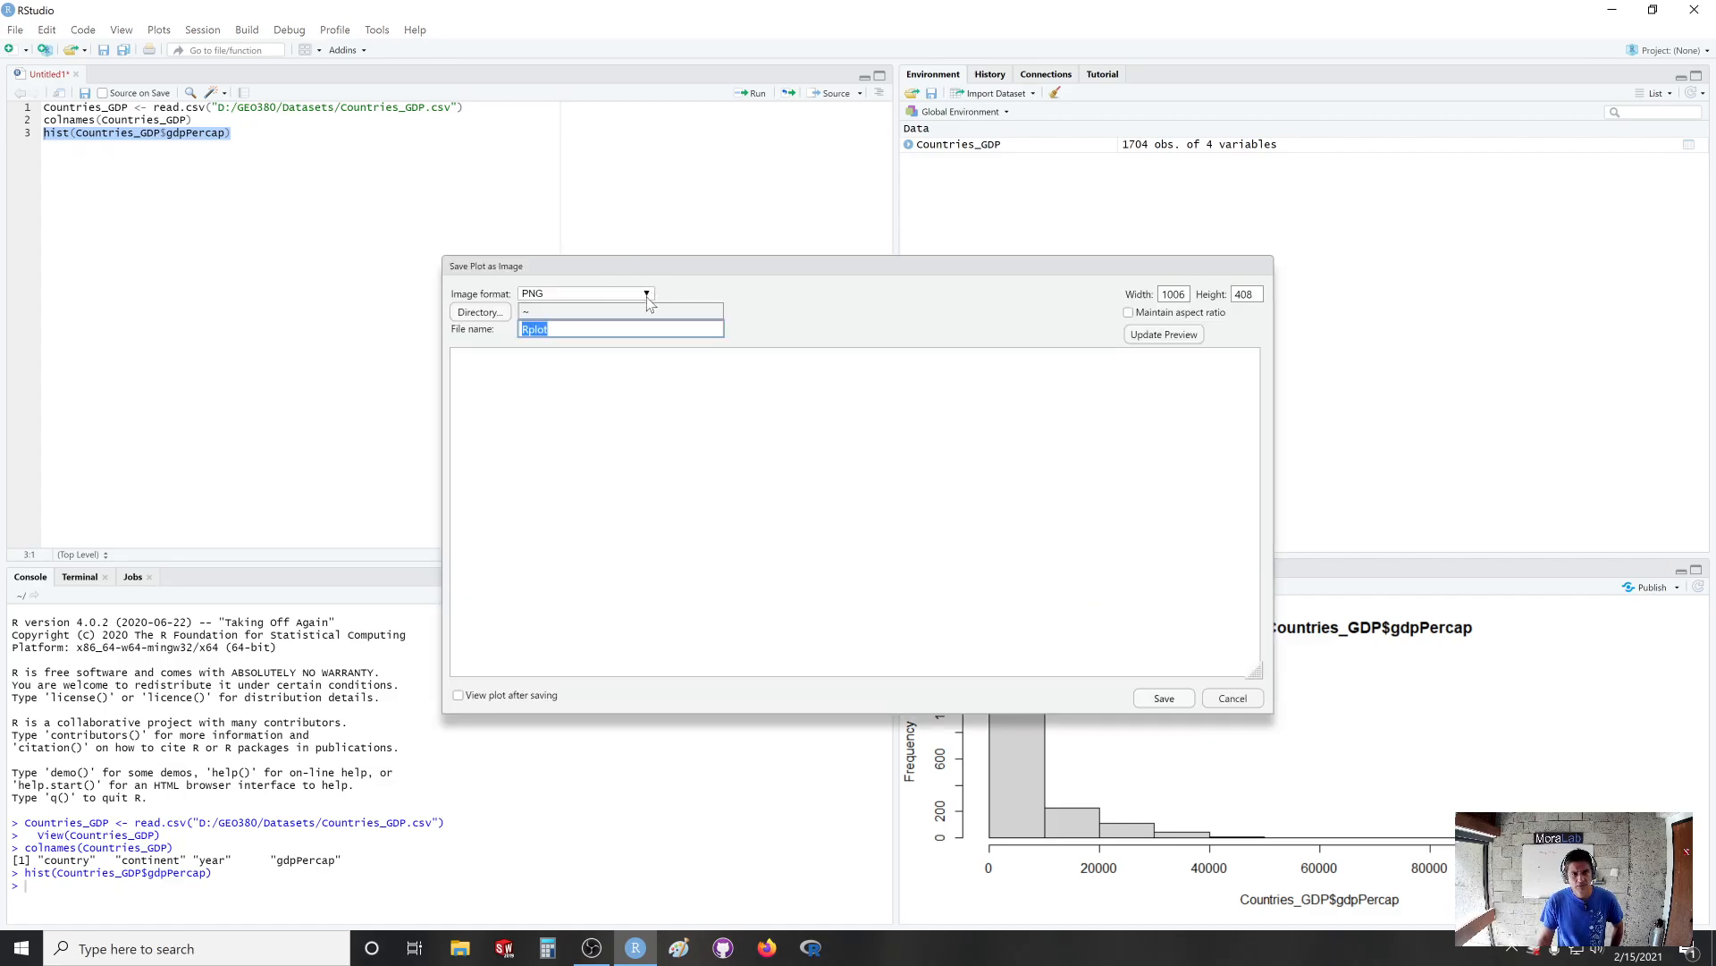
click(481, 319)
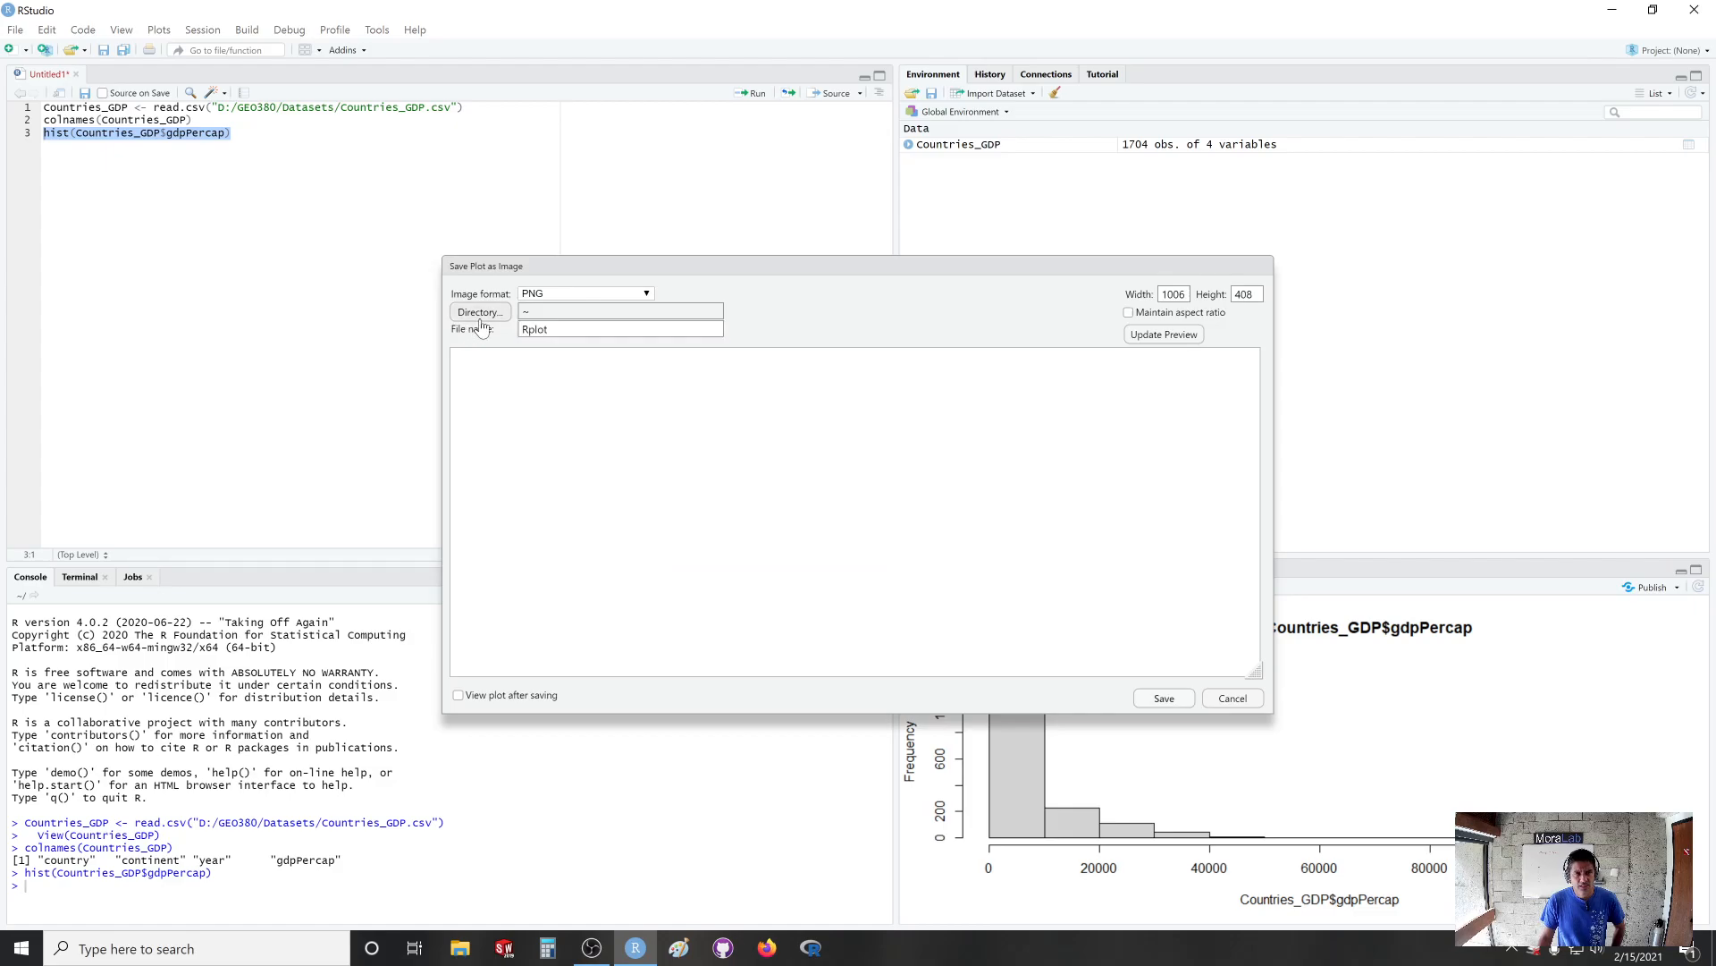
click(64, 161)
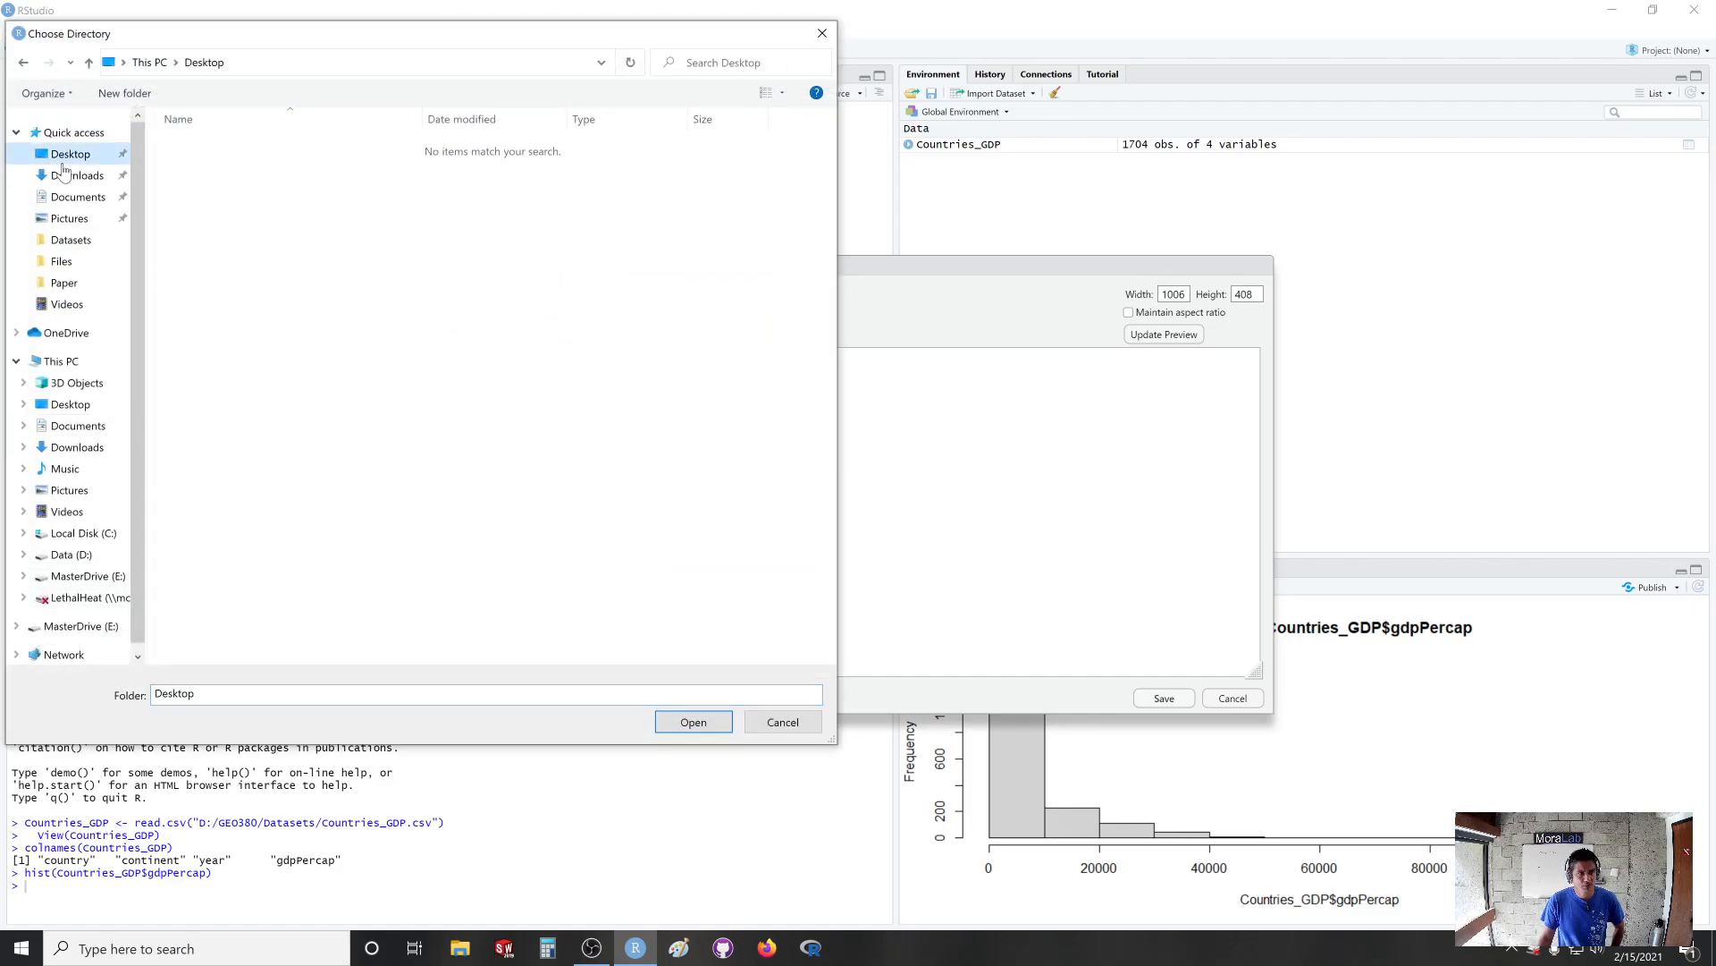
click(692, 725)
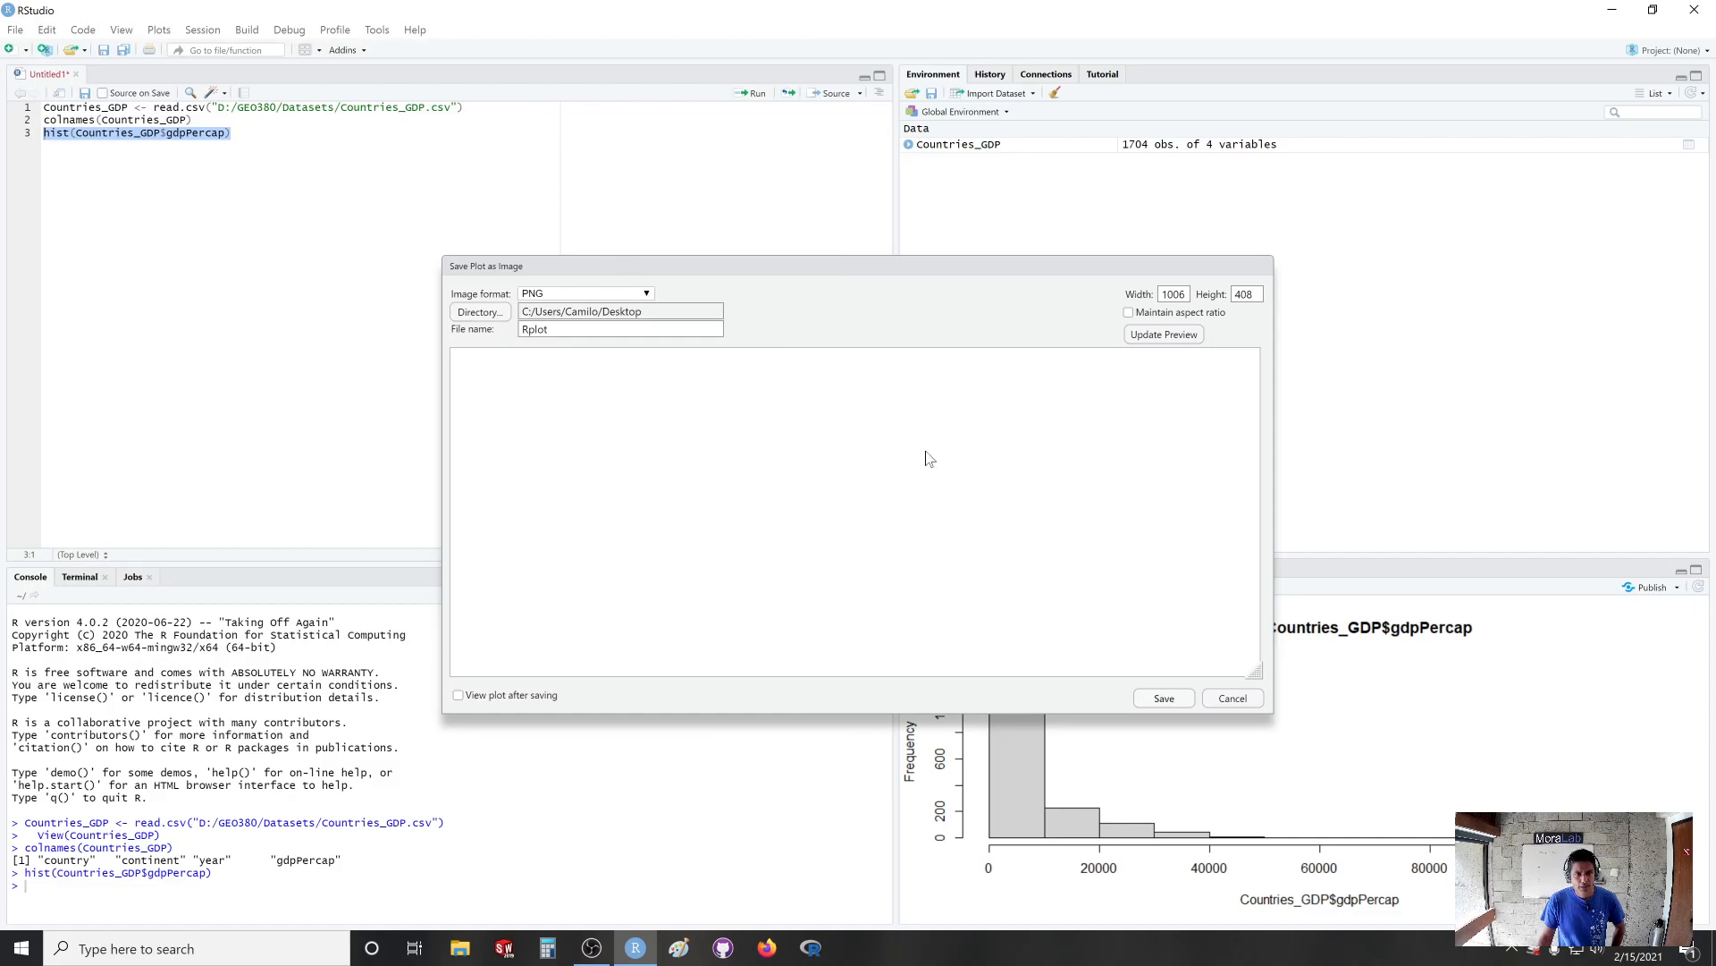
click(1159, 700)
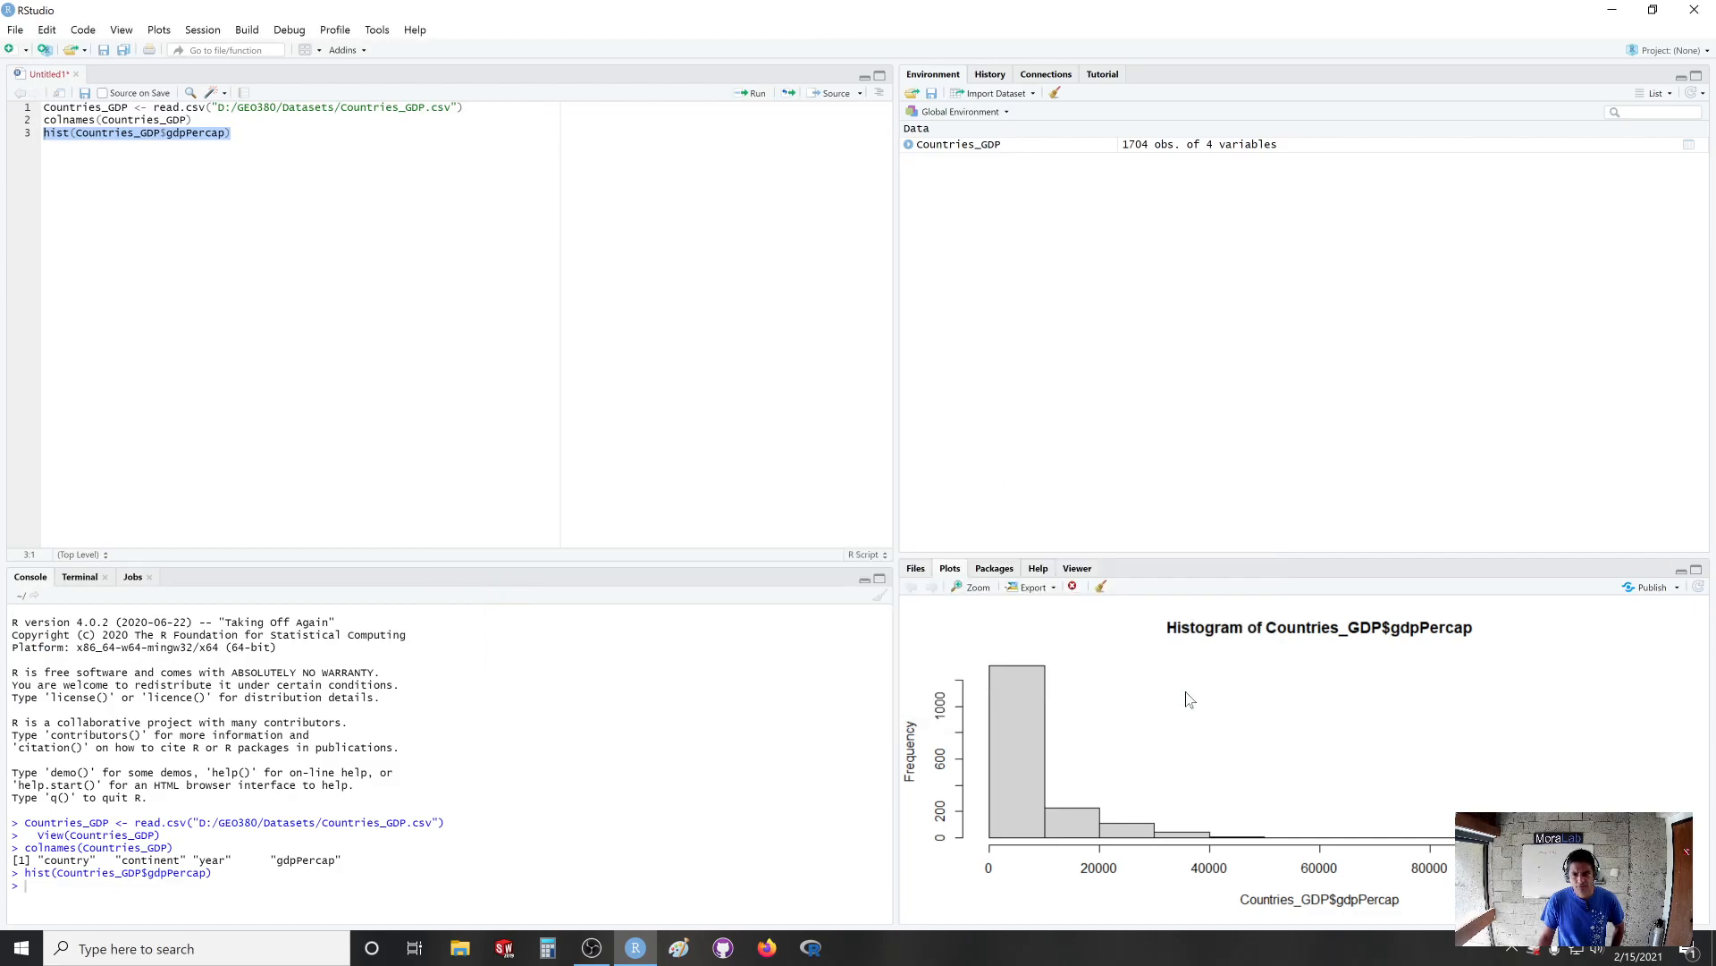
View the exported Rplot image from the desktop, close it and return to RStudio.
click(1613, 11)
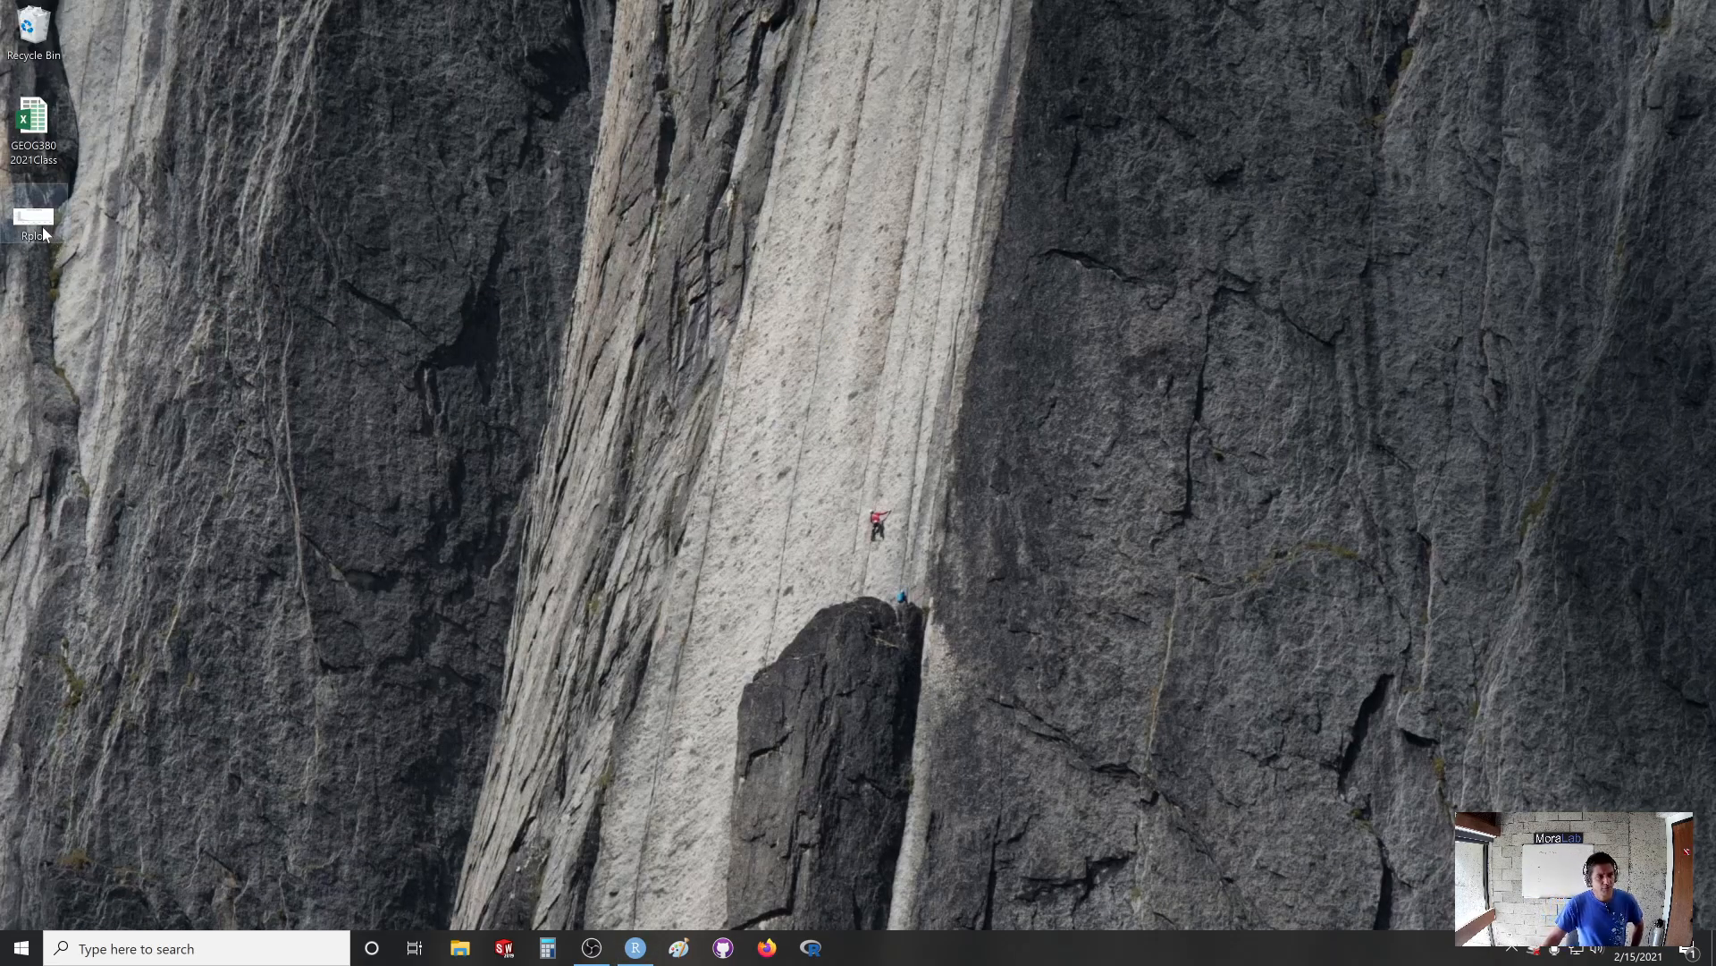
double_click(42, 230)
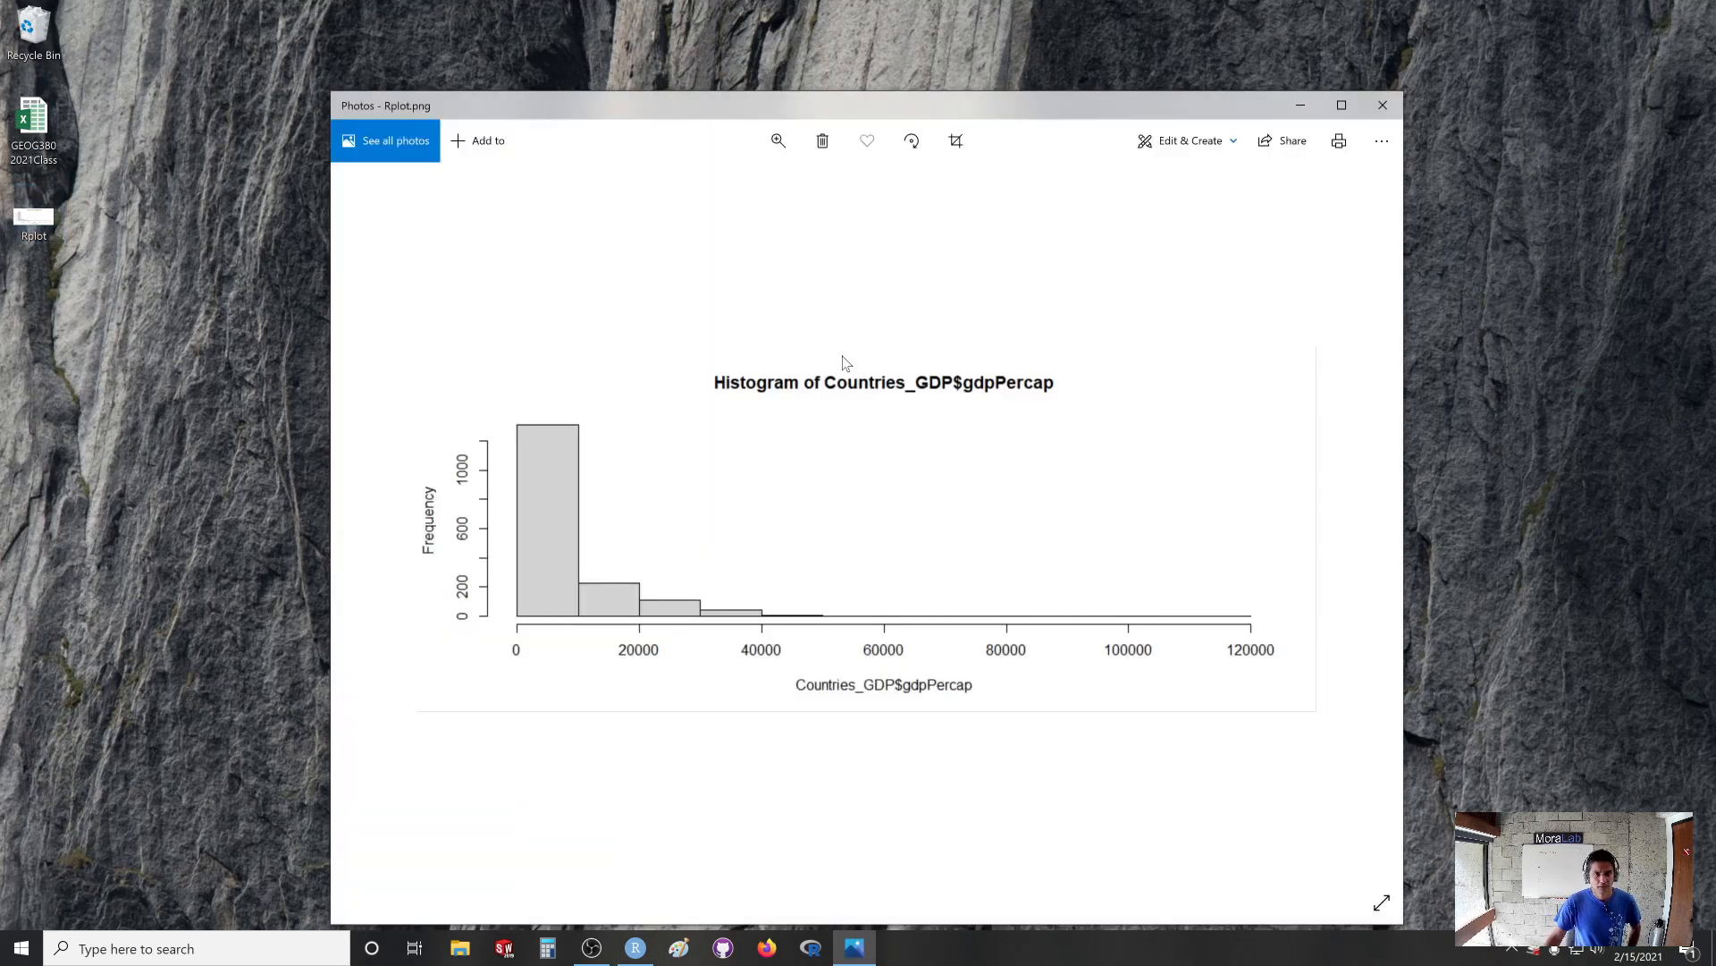
click(1383, 115)
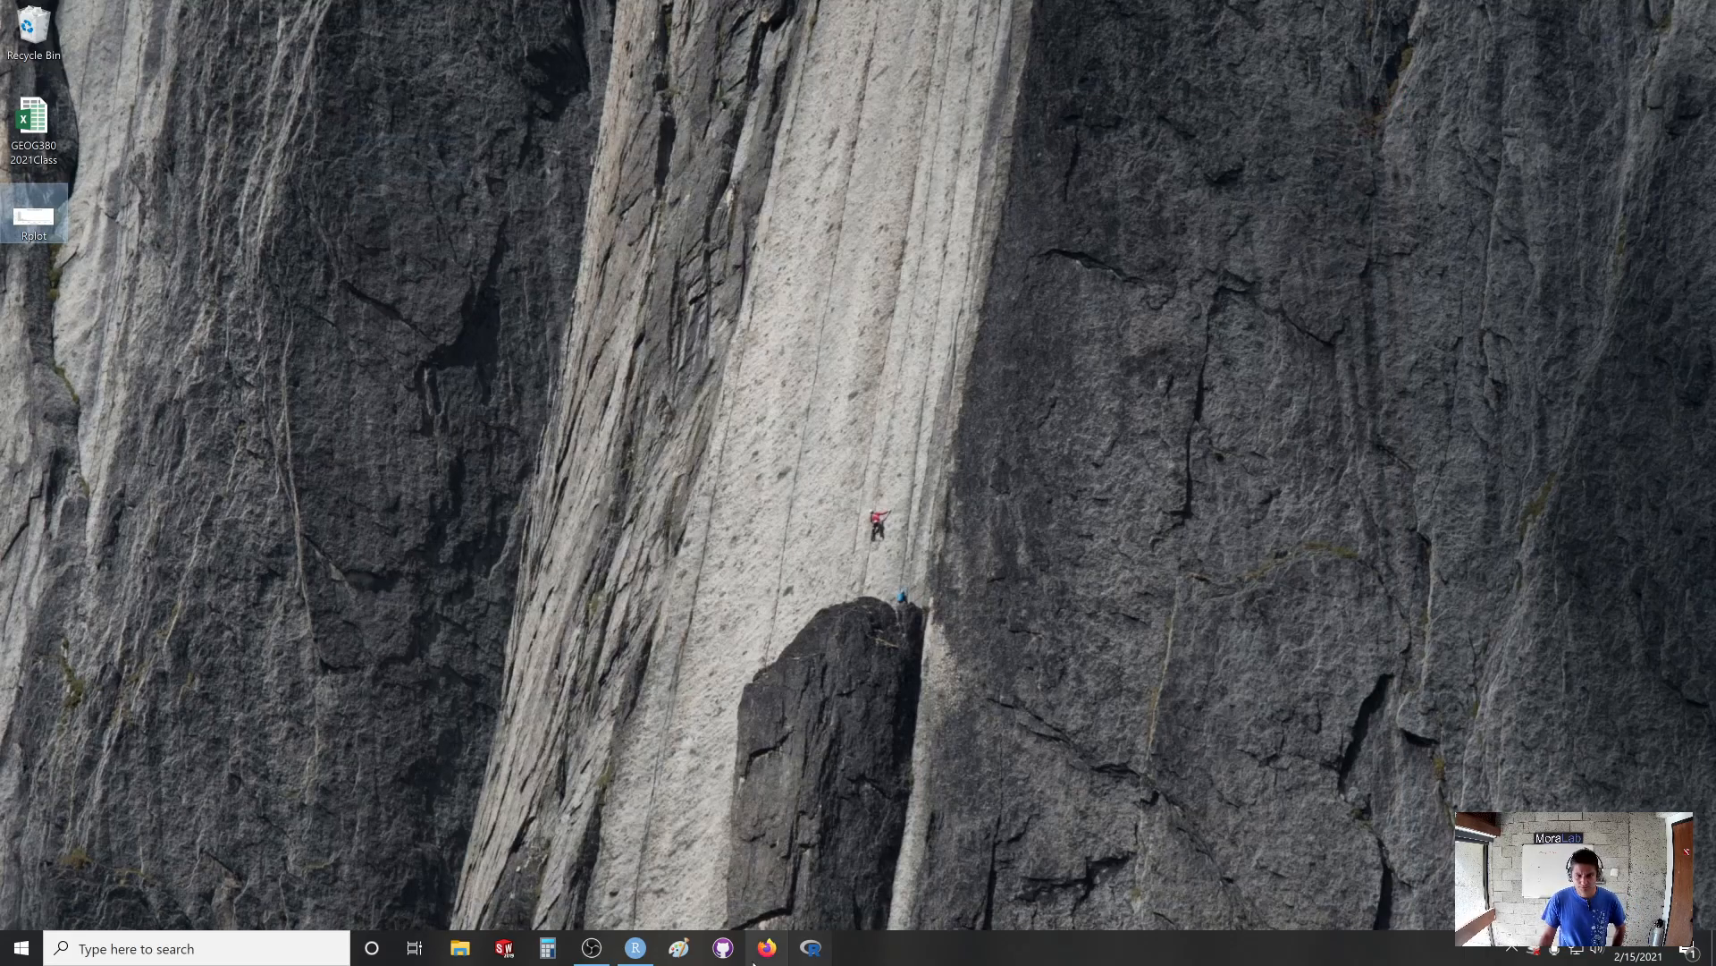
click(634, 953)
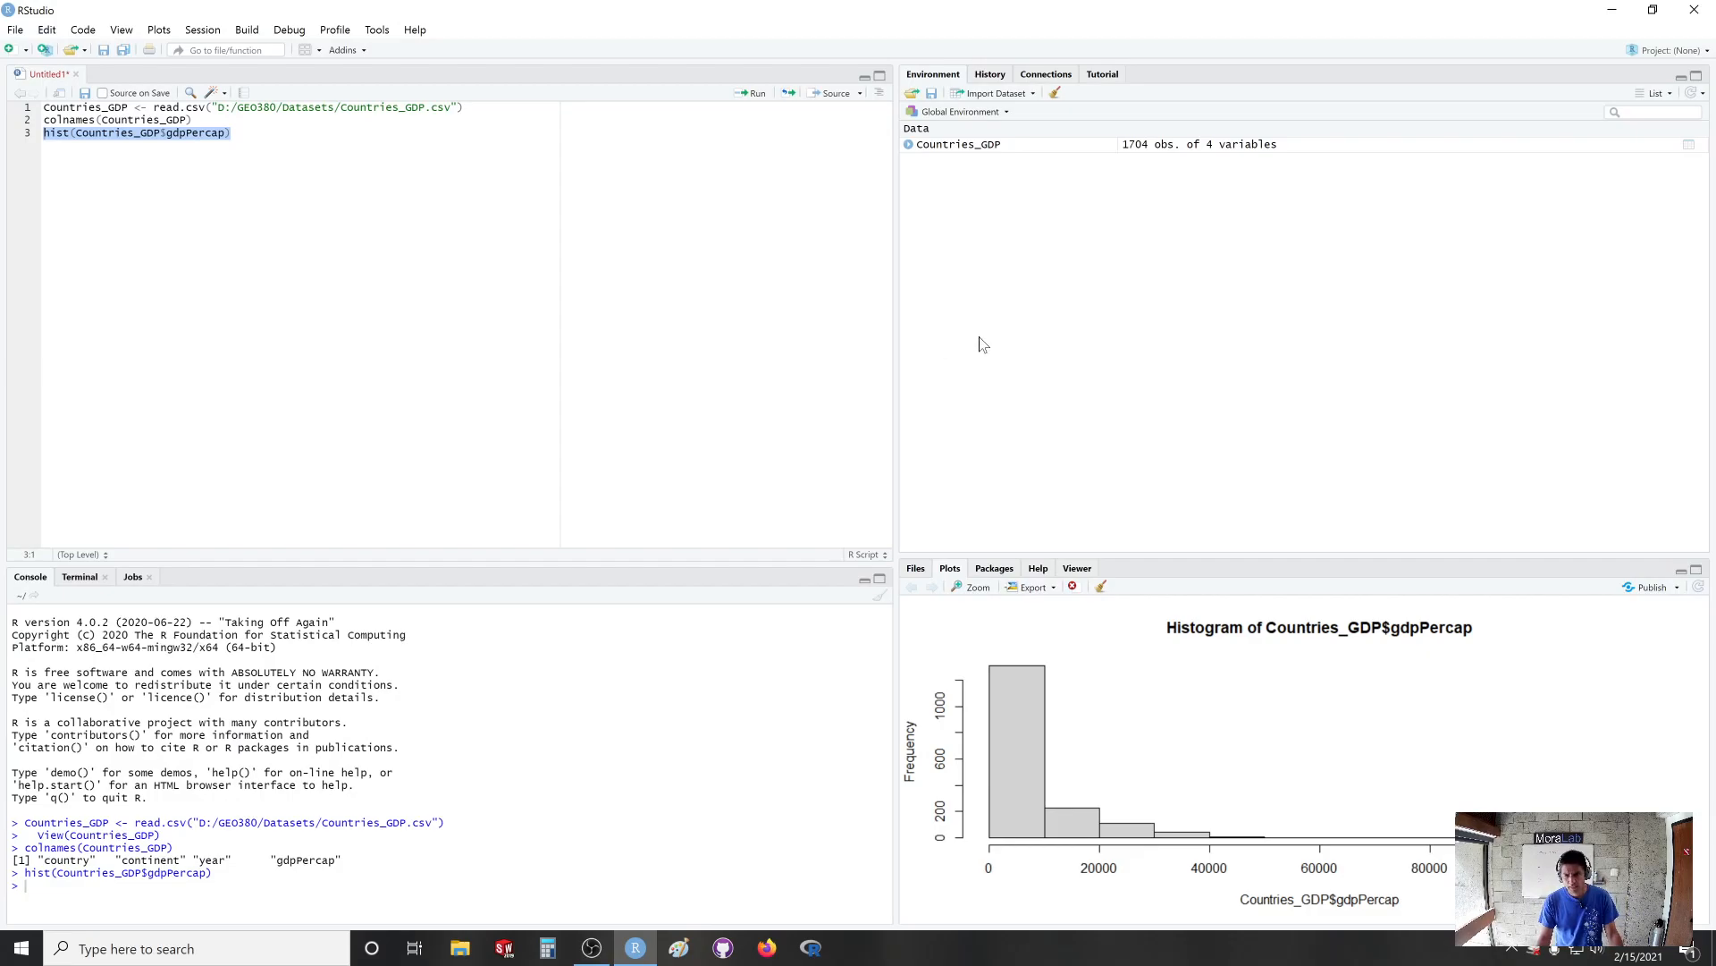
Load the abind package from the installed packages, highlight its library(abind) command in the console, and unload the package again.
click(999, 572)
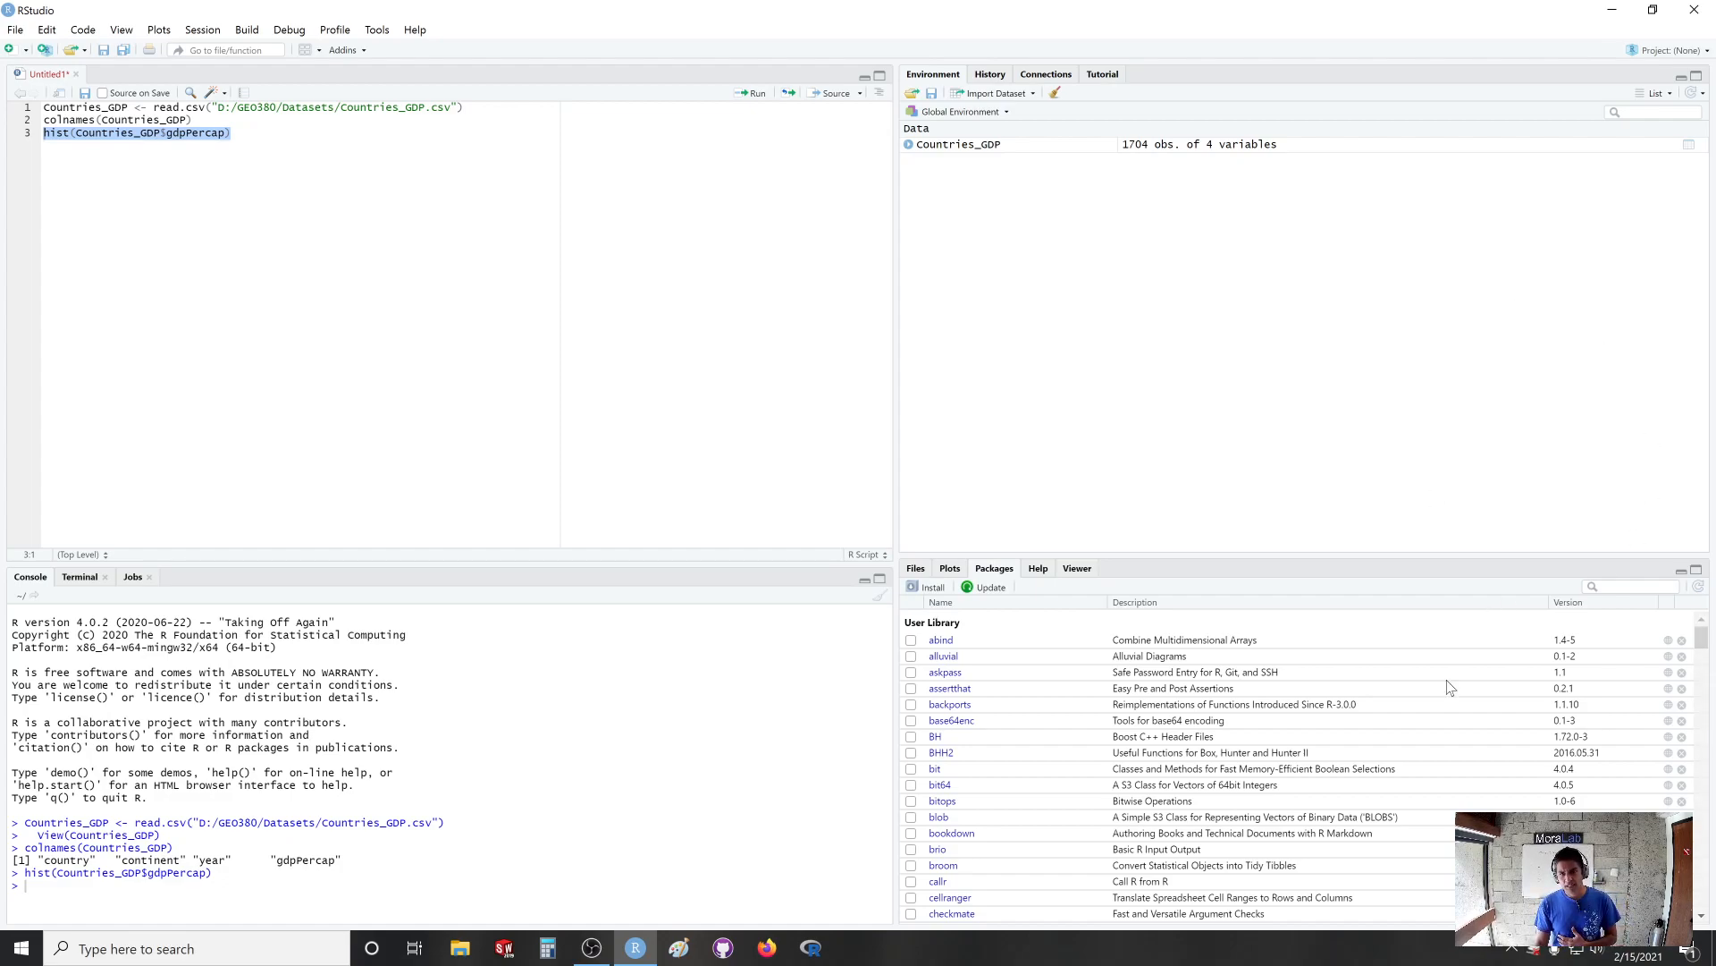
click(912, 641)
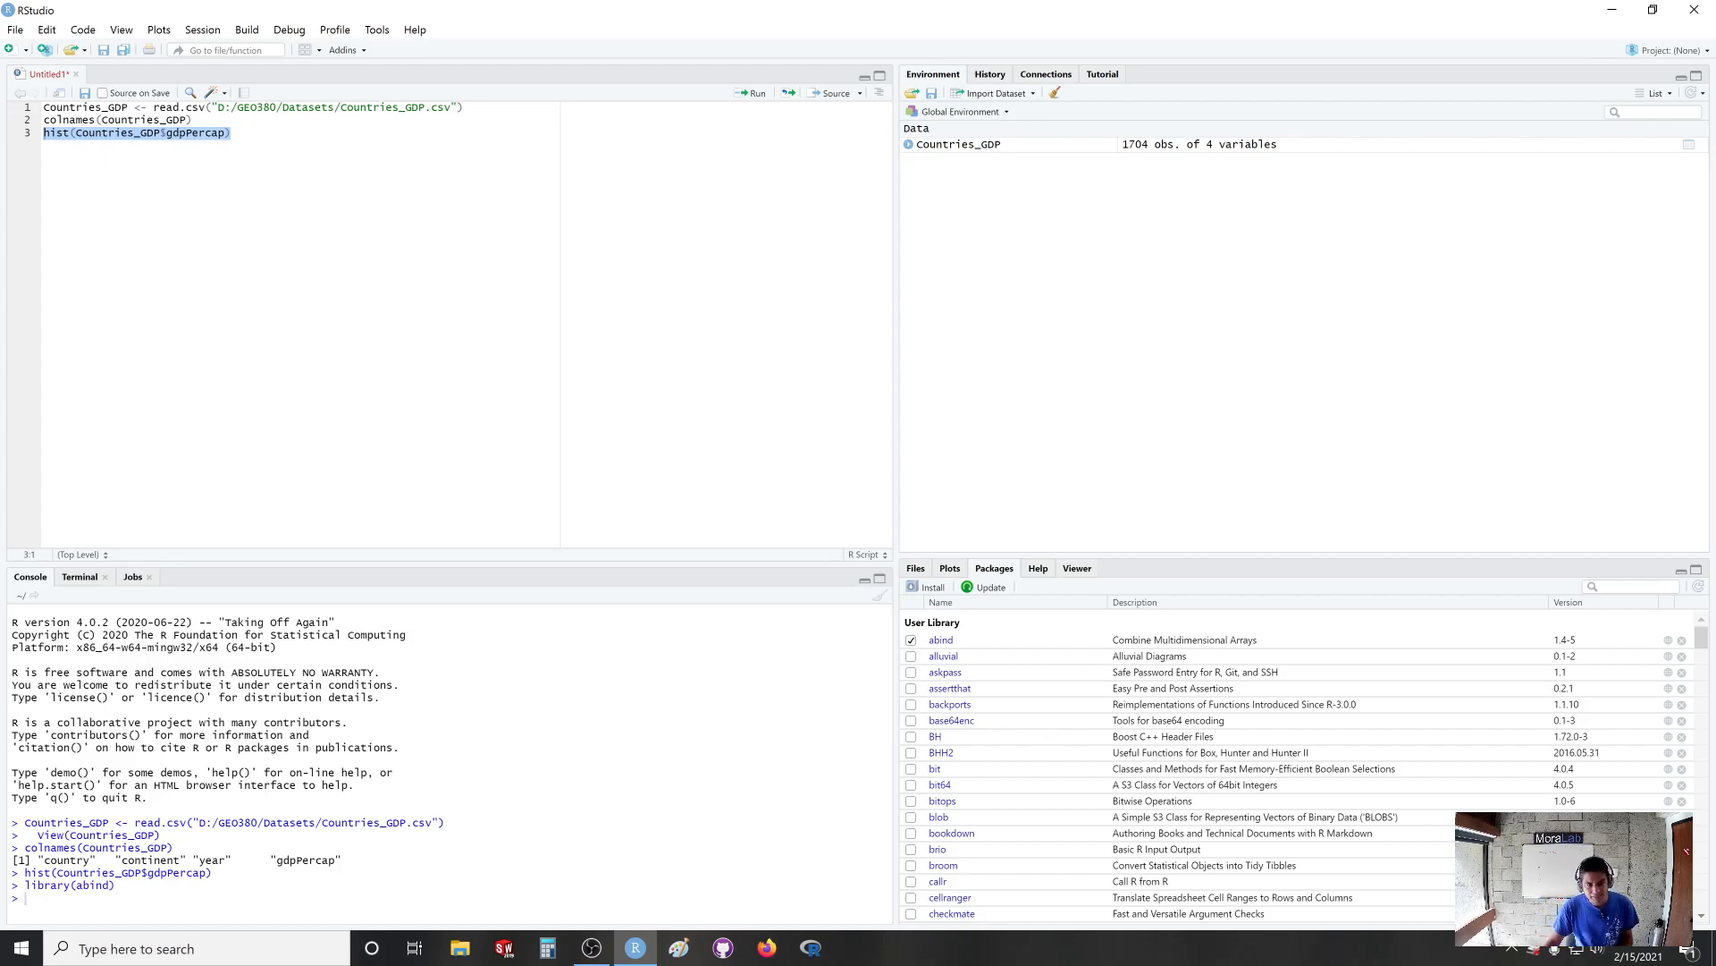
drag(116, 885, 25, 885)
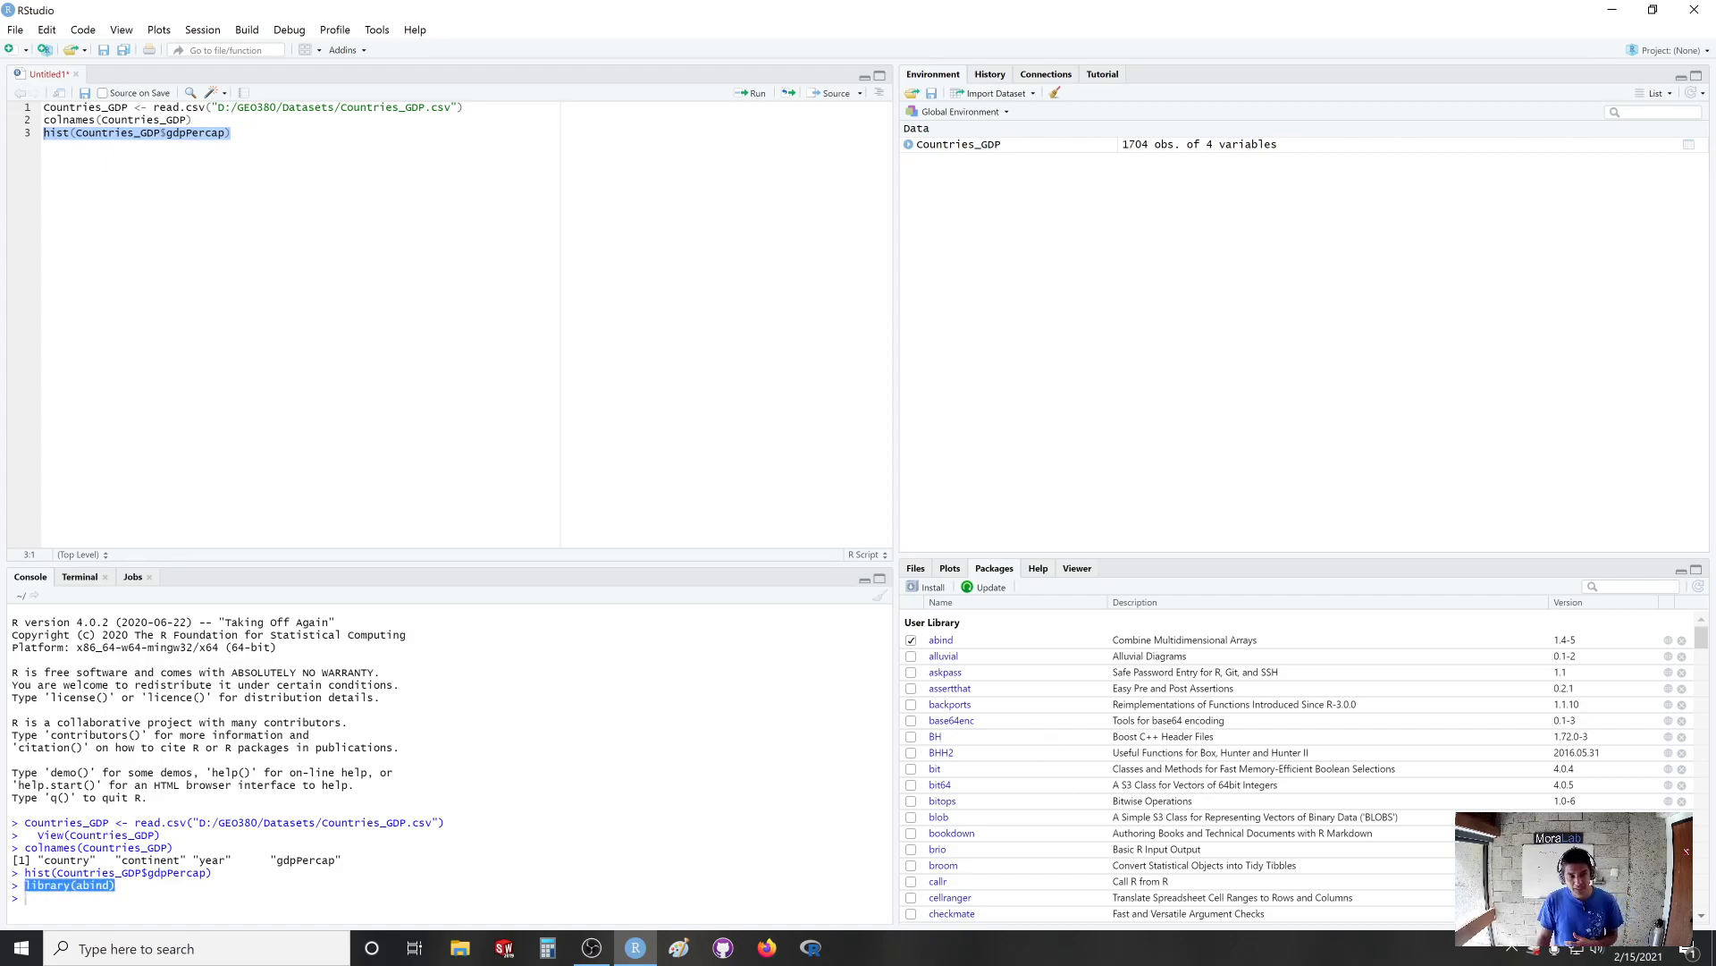
click(26, 899)
drag(115, 885, 25, 885)
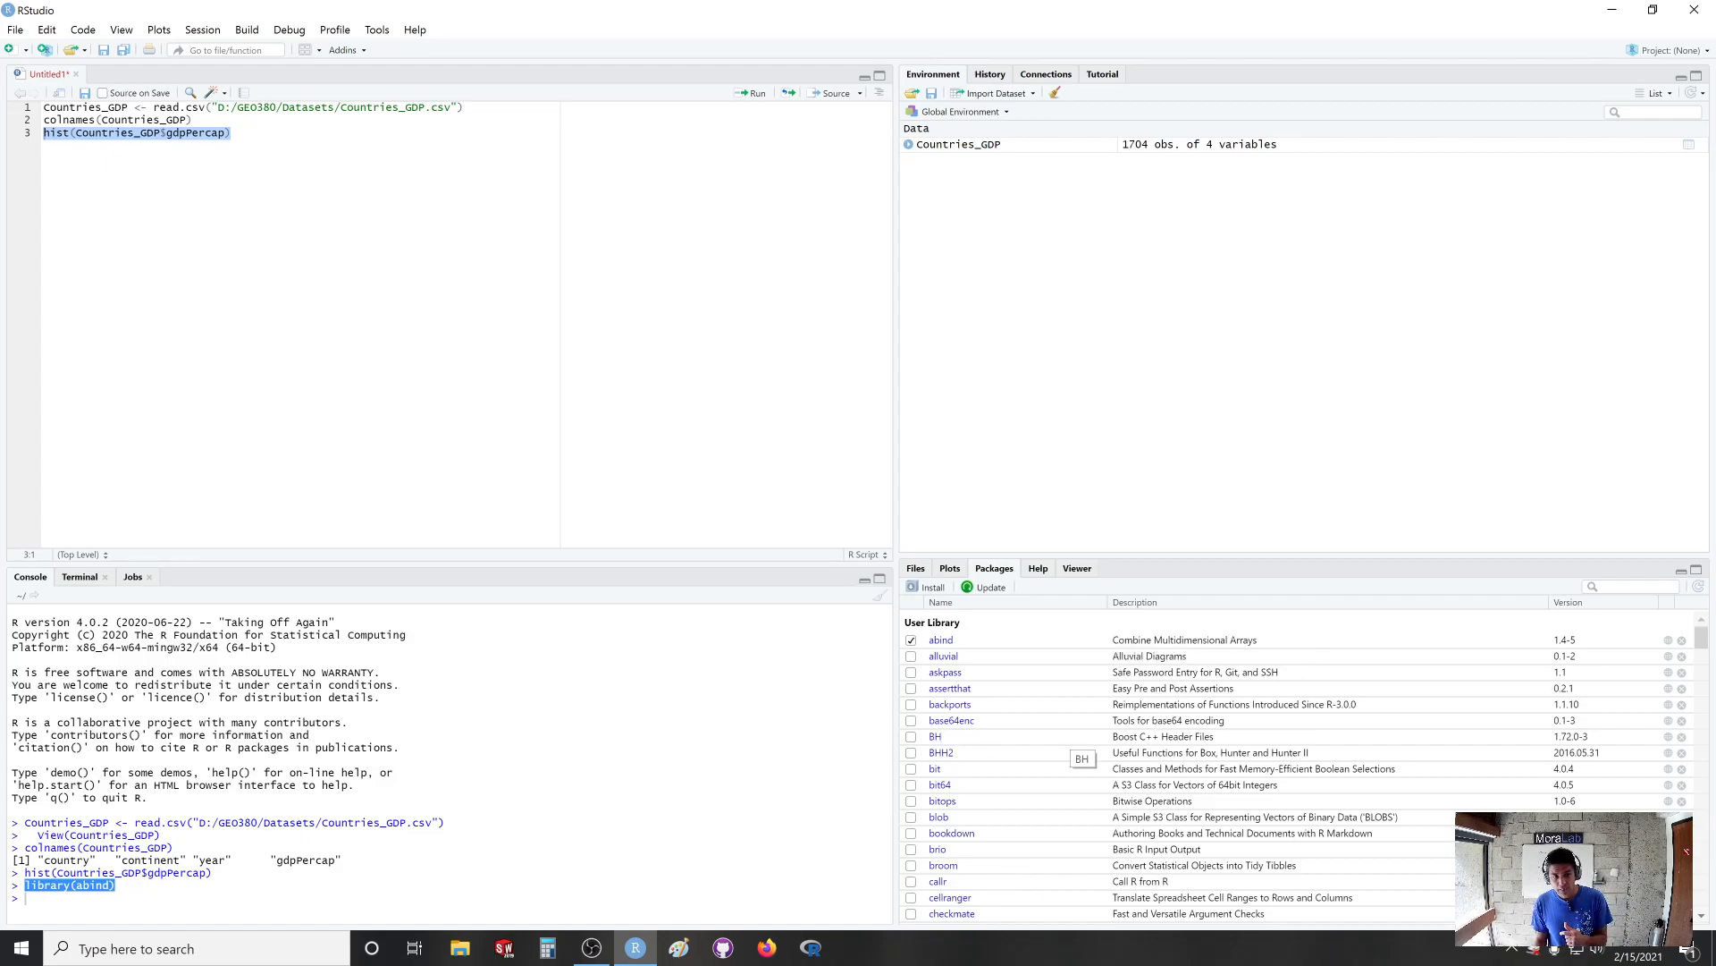
click(25, 899)
drag(117, 885, 32, 885)
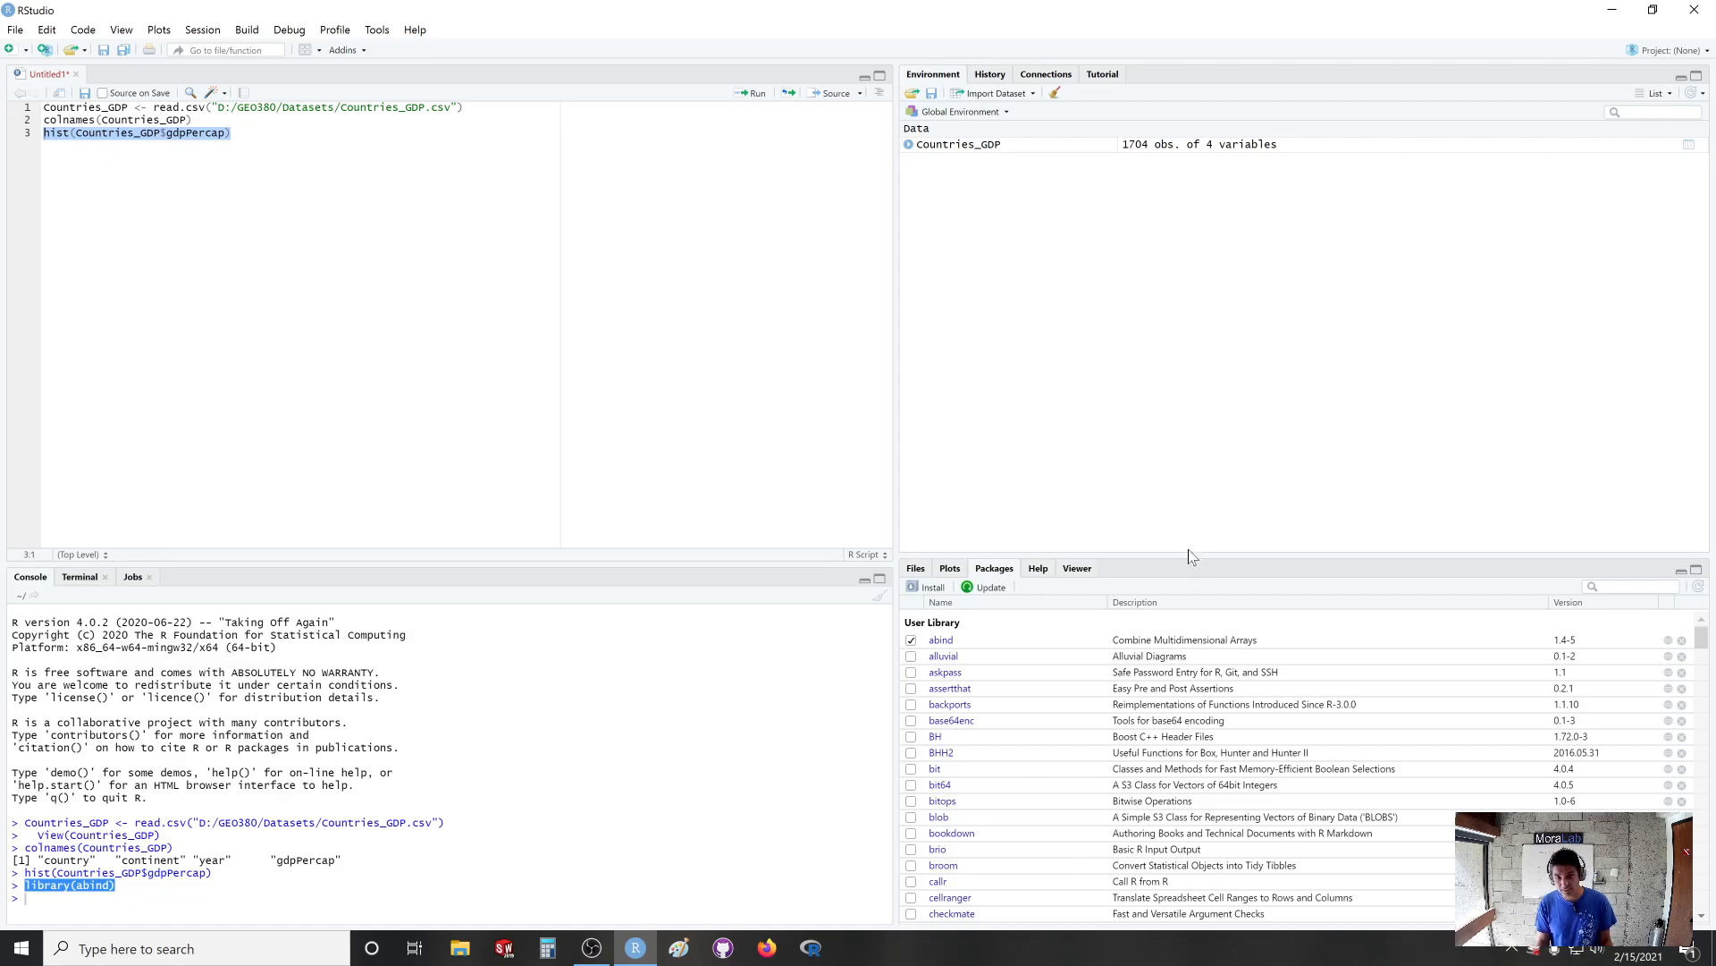
click(911, 640)
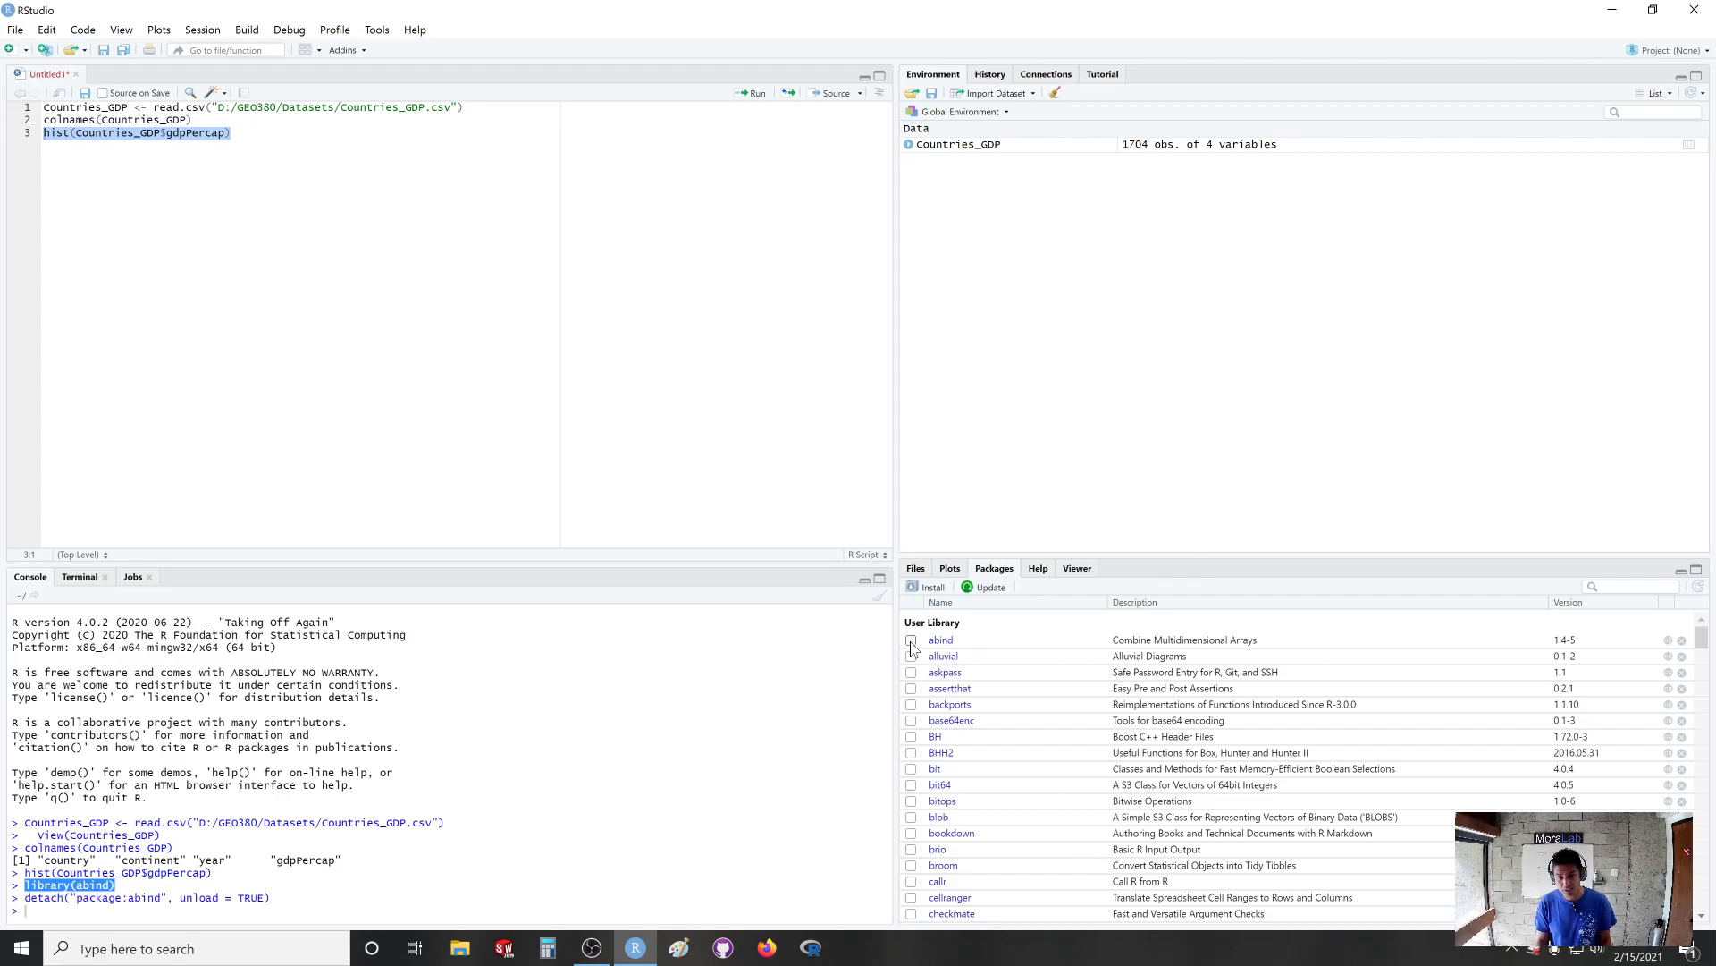
Load the abind package and add library(abind) as the script's first line, followed by a blank line.
click(911, 640)
drag(115, 898, 24, 897)
click(238, 199)
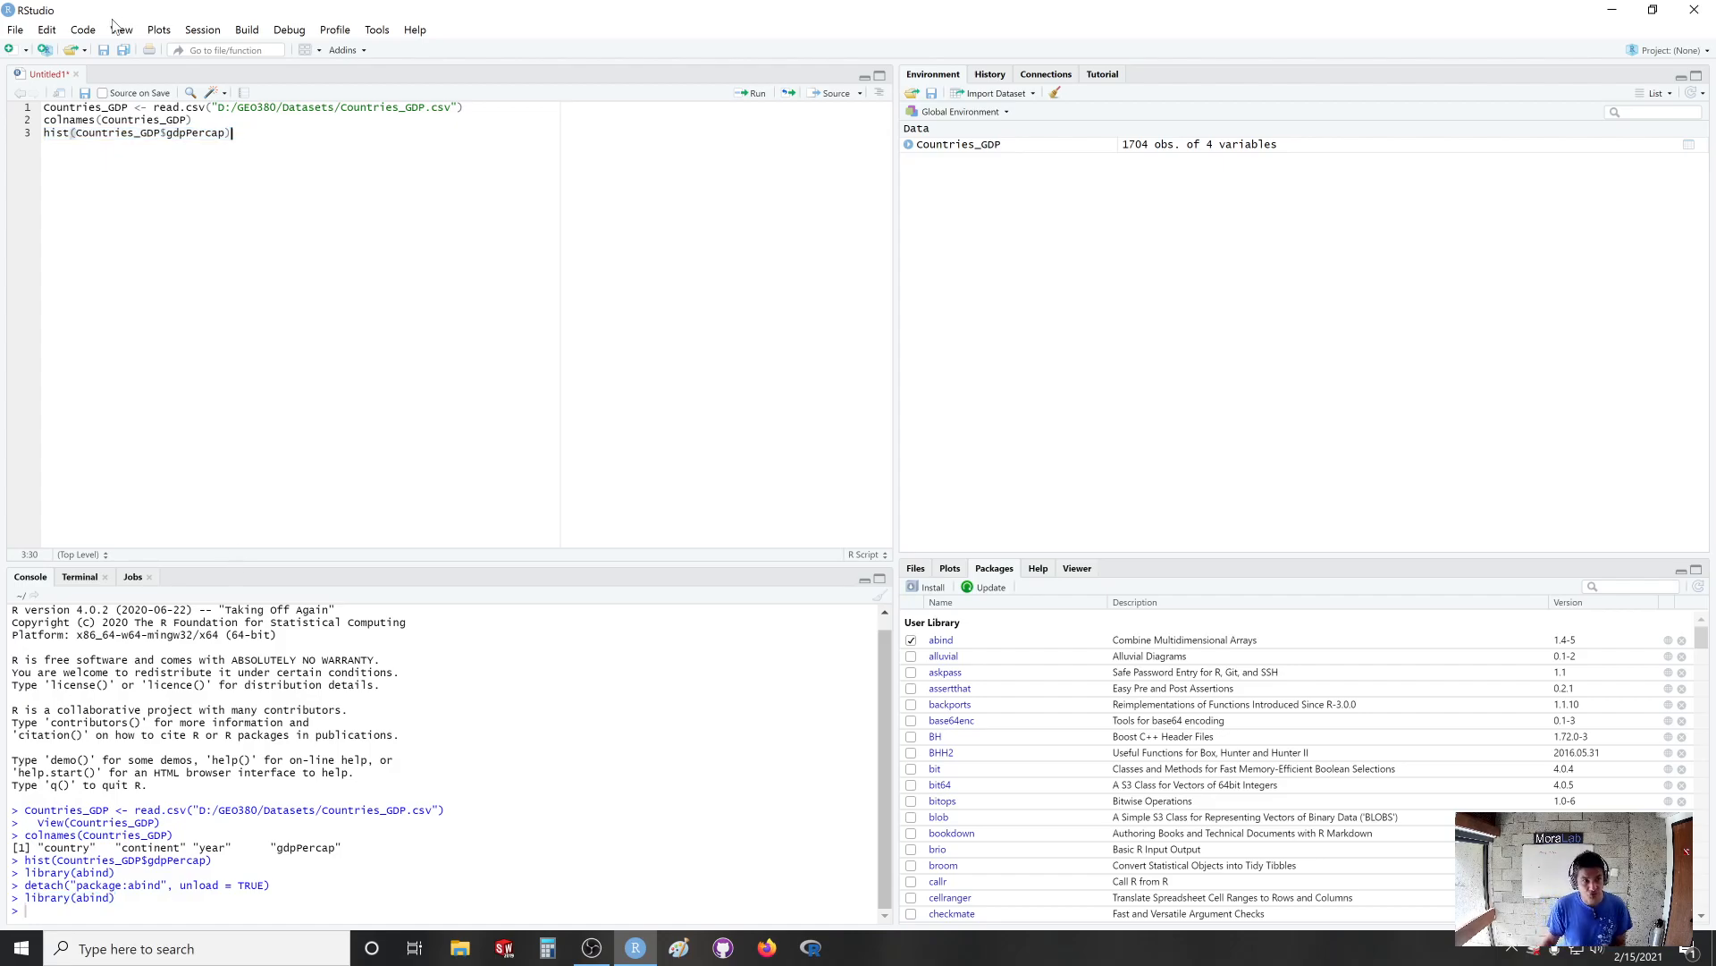
key(Return)
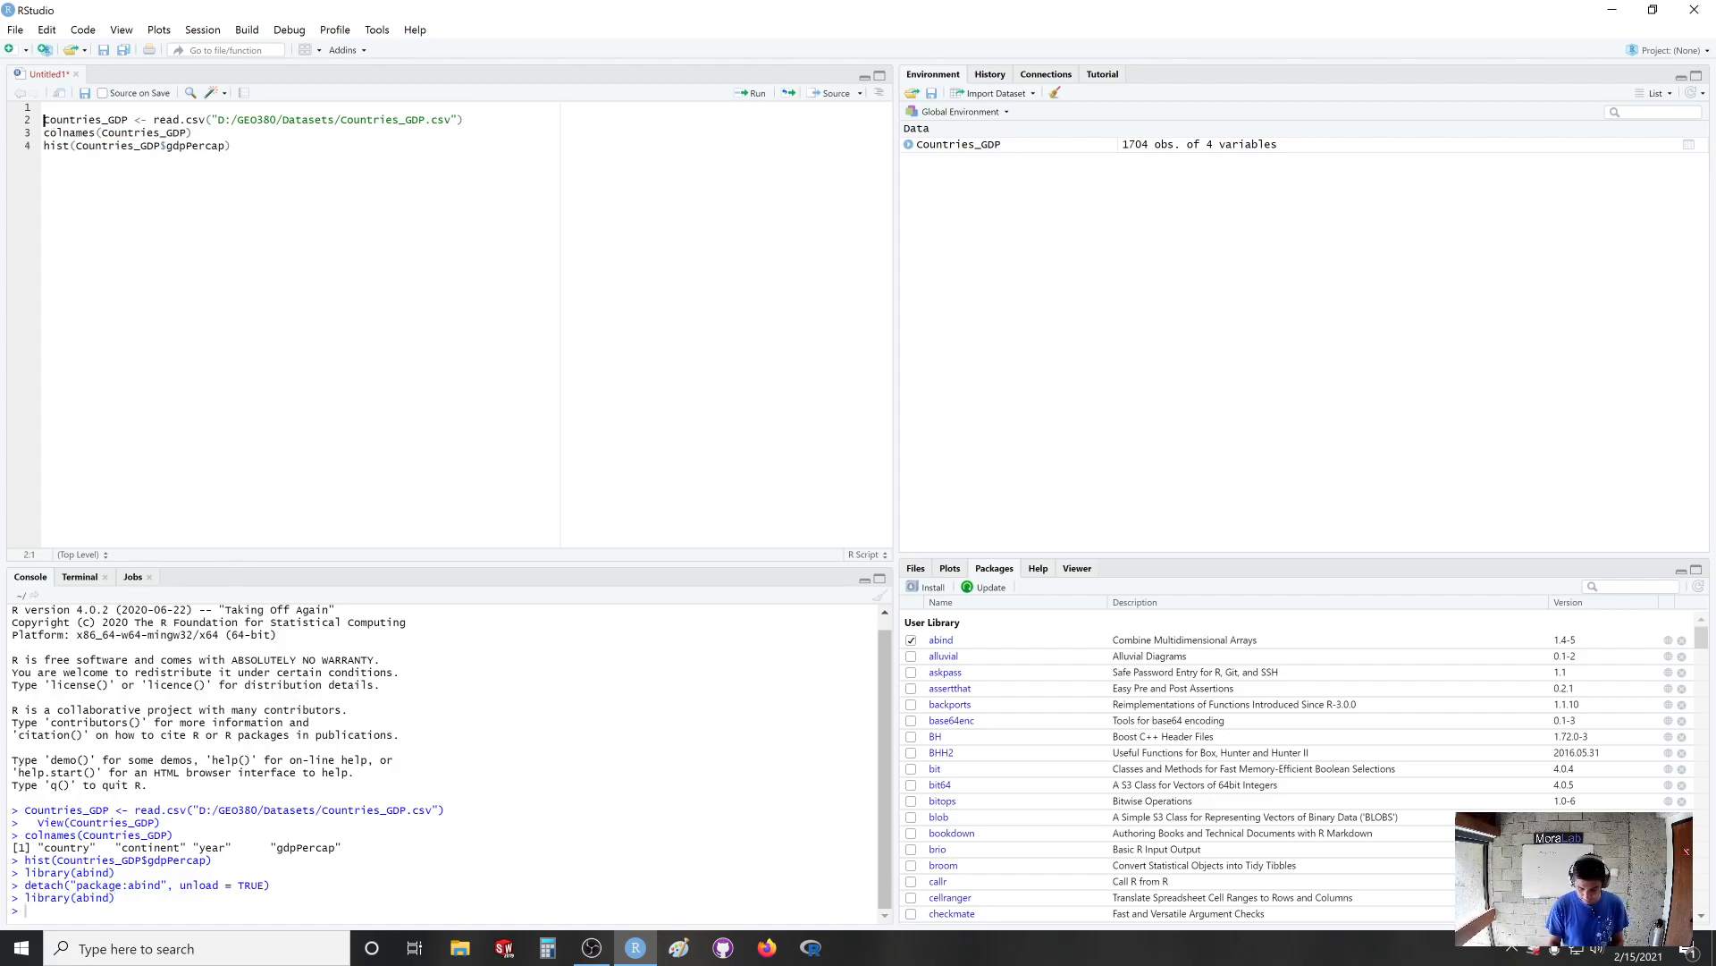
text(library(abind))
key(Return)
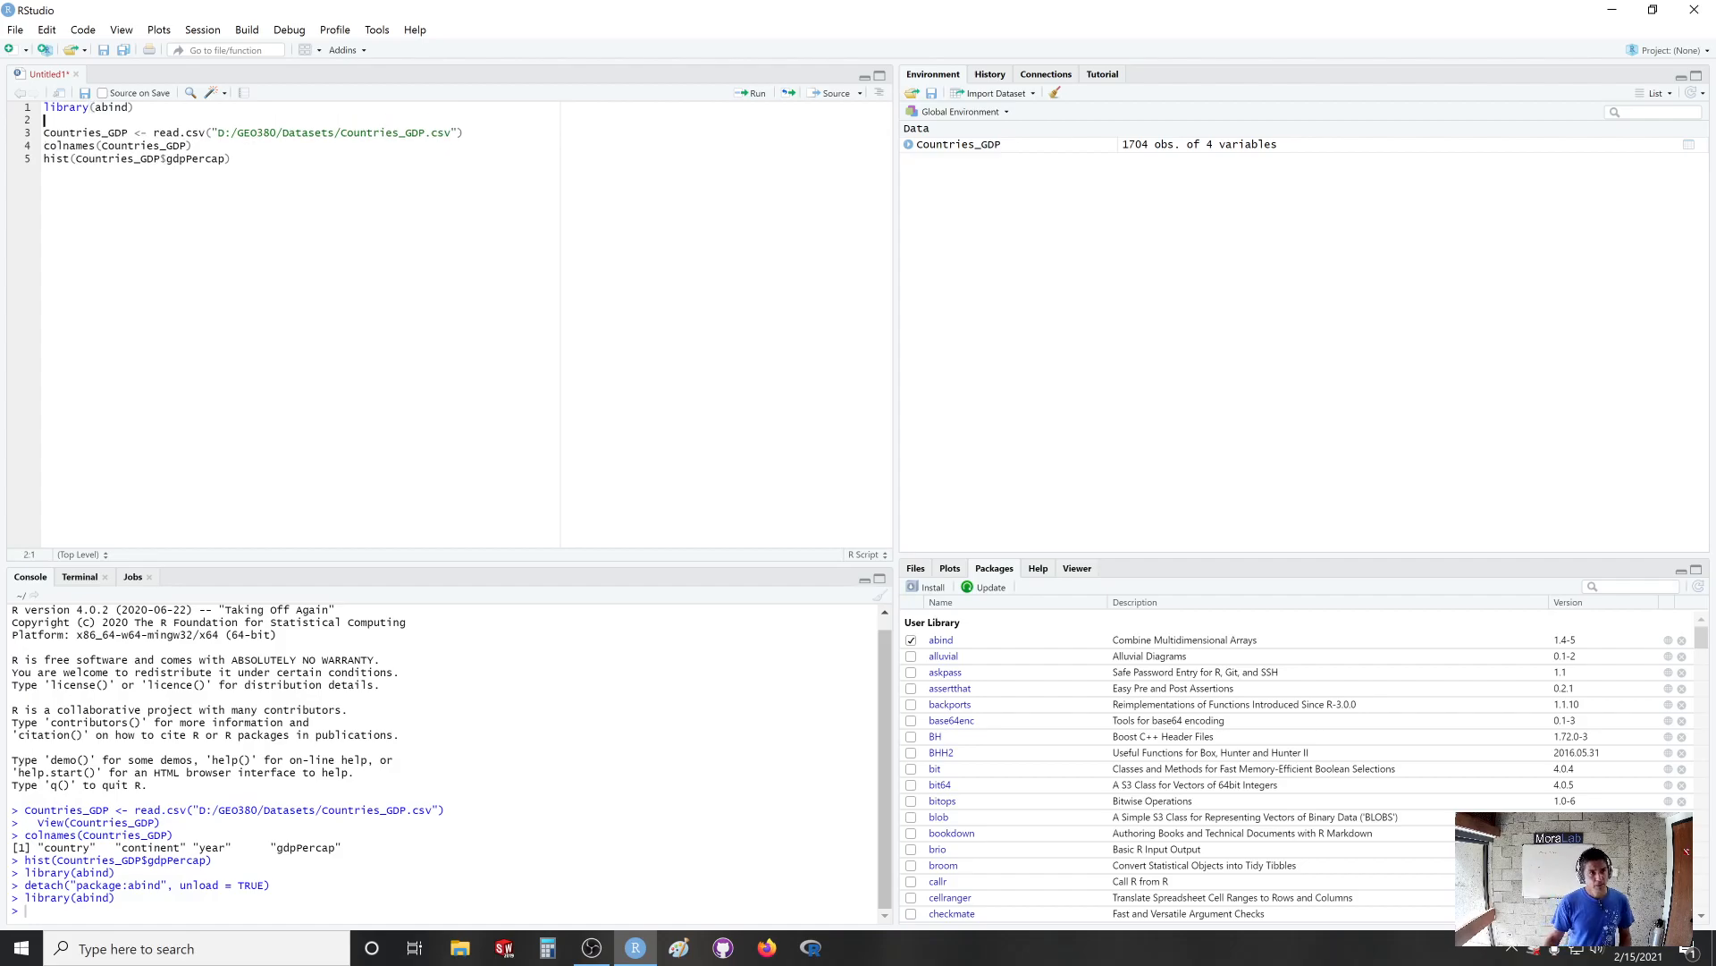
click(234, 159)
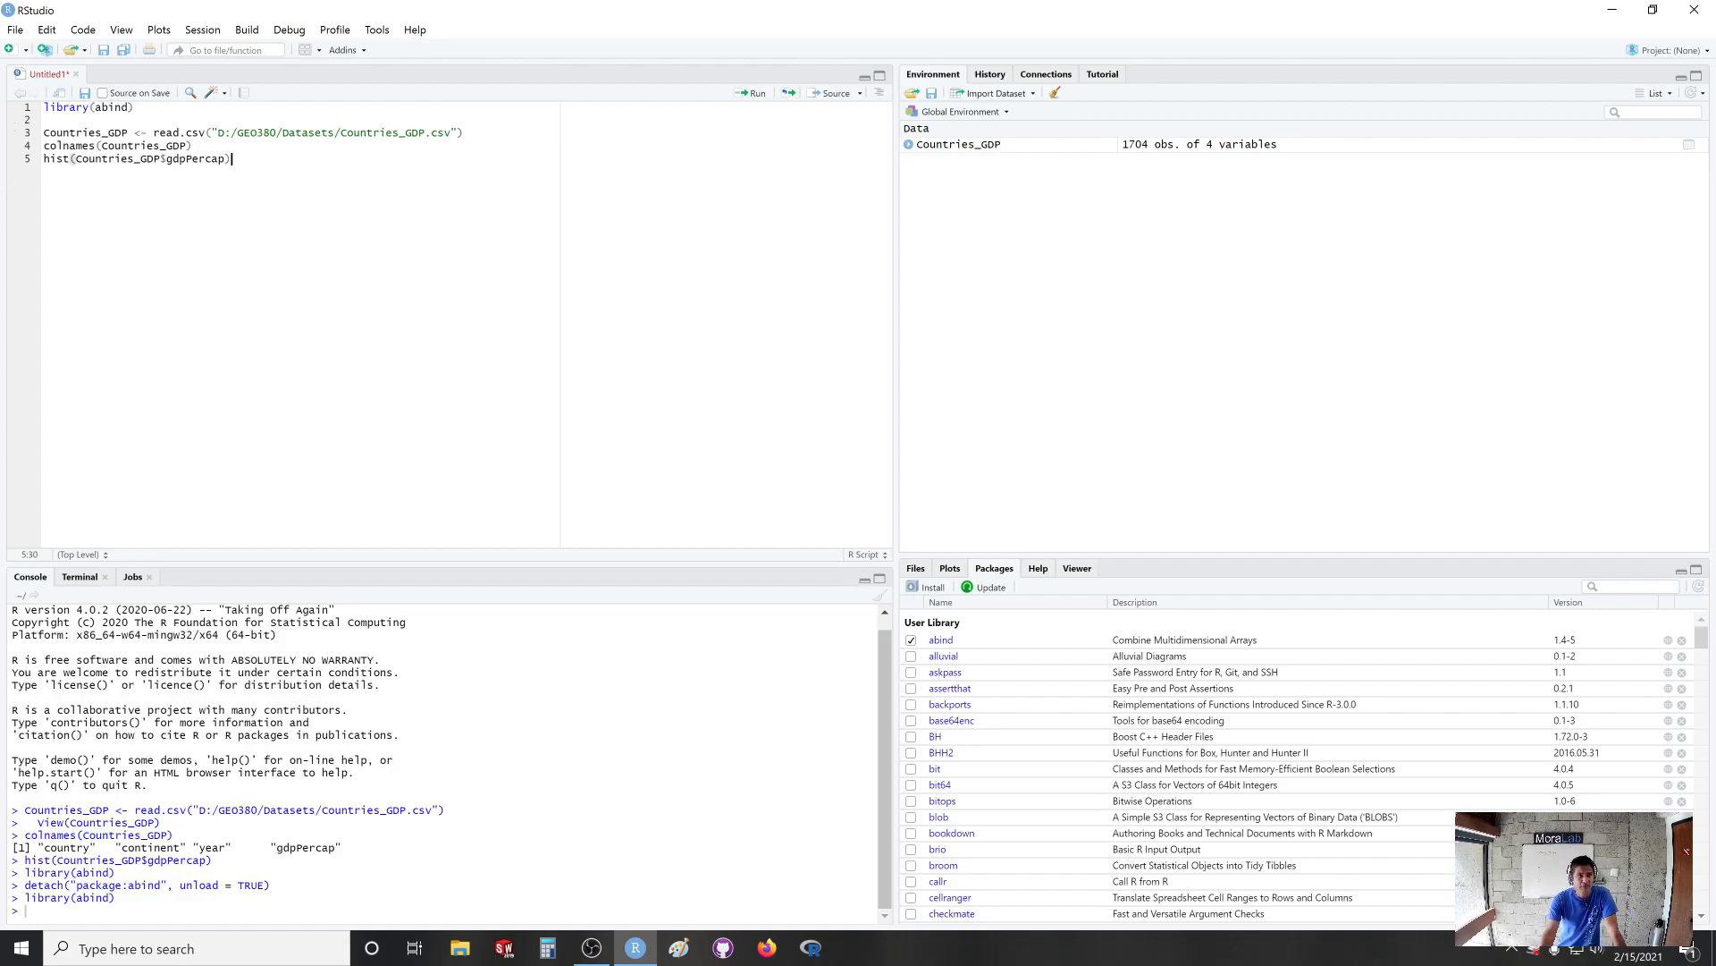
click(102, 133)
drag(347, 133, 43, 133)
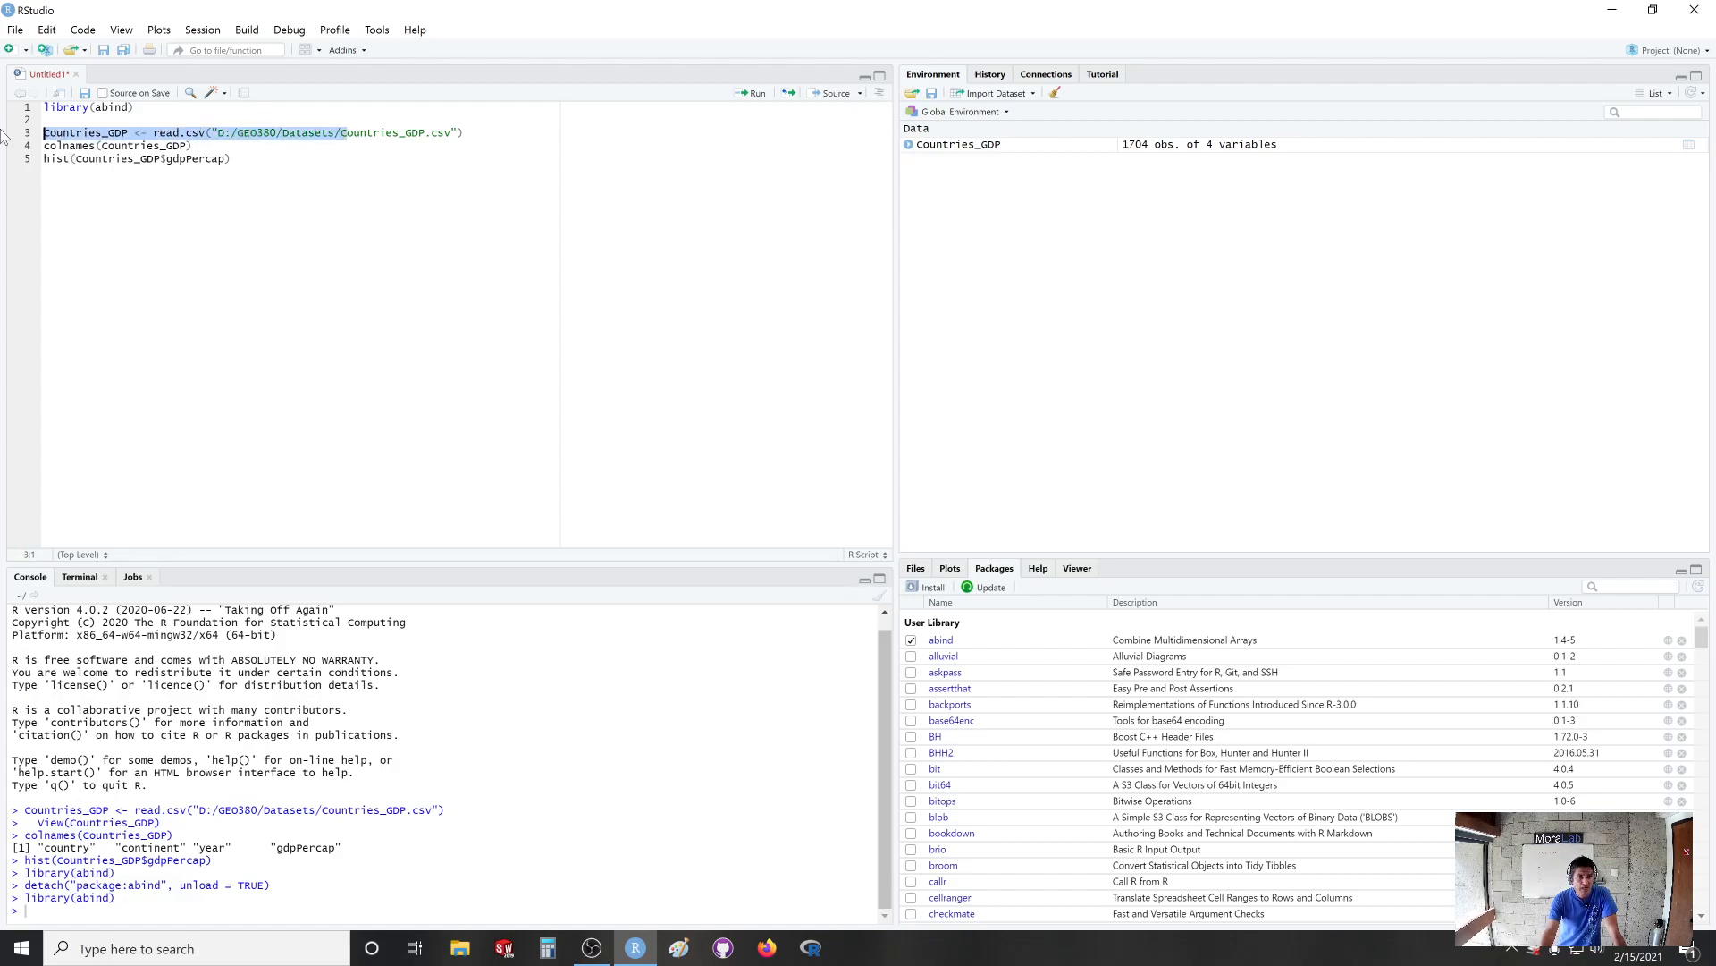
drag(208, 146, 3, 152)
drag(231, 159, 43, 159)
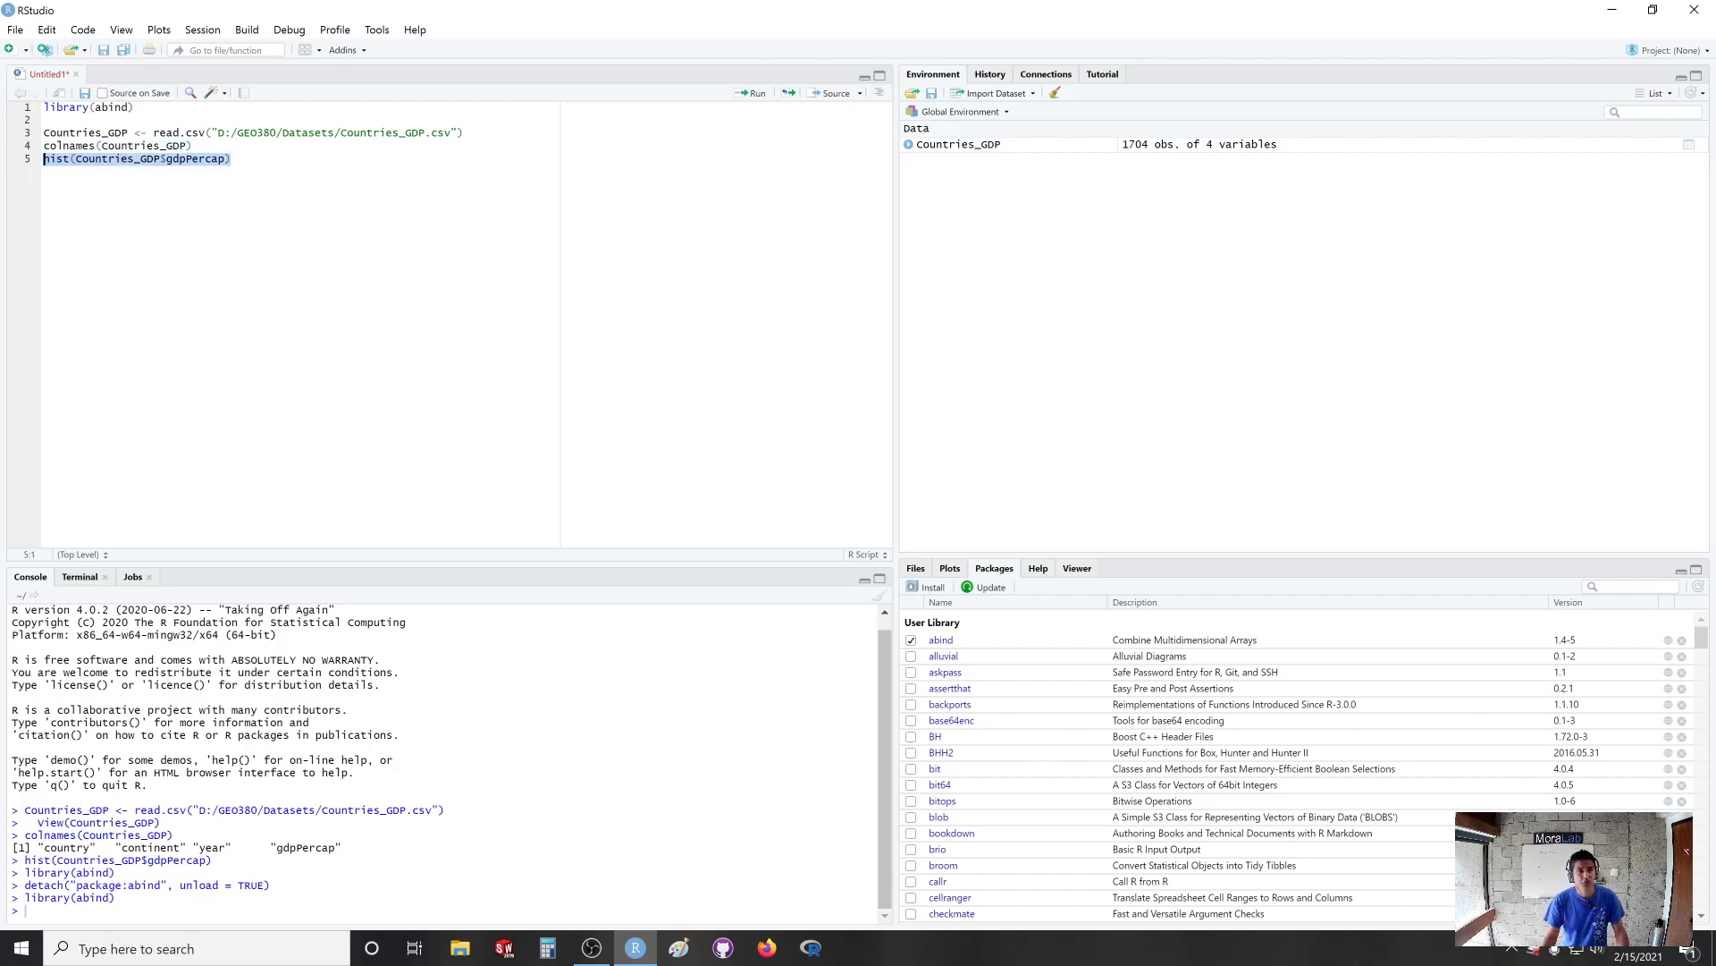
Save the script to the Desktop folder under the name Tutorial.
click(85, 94)
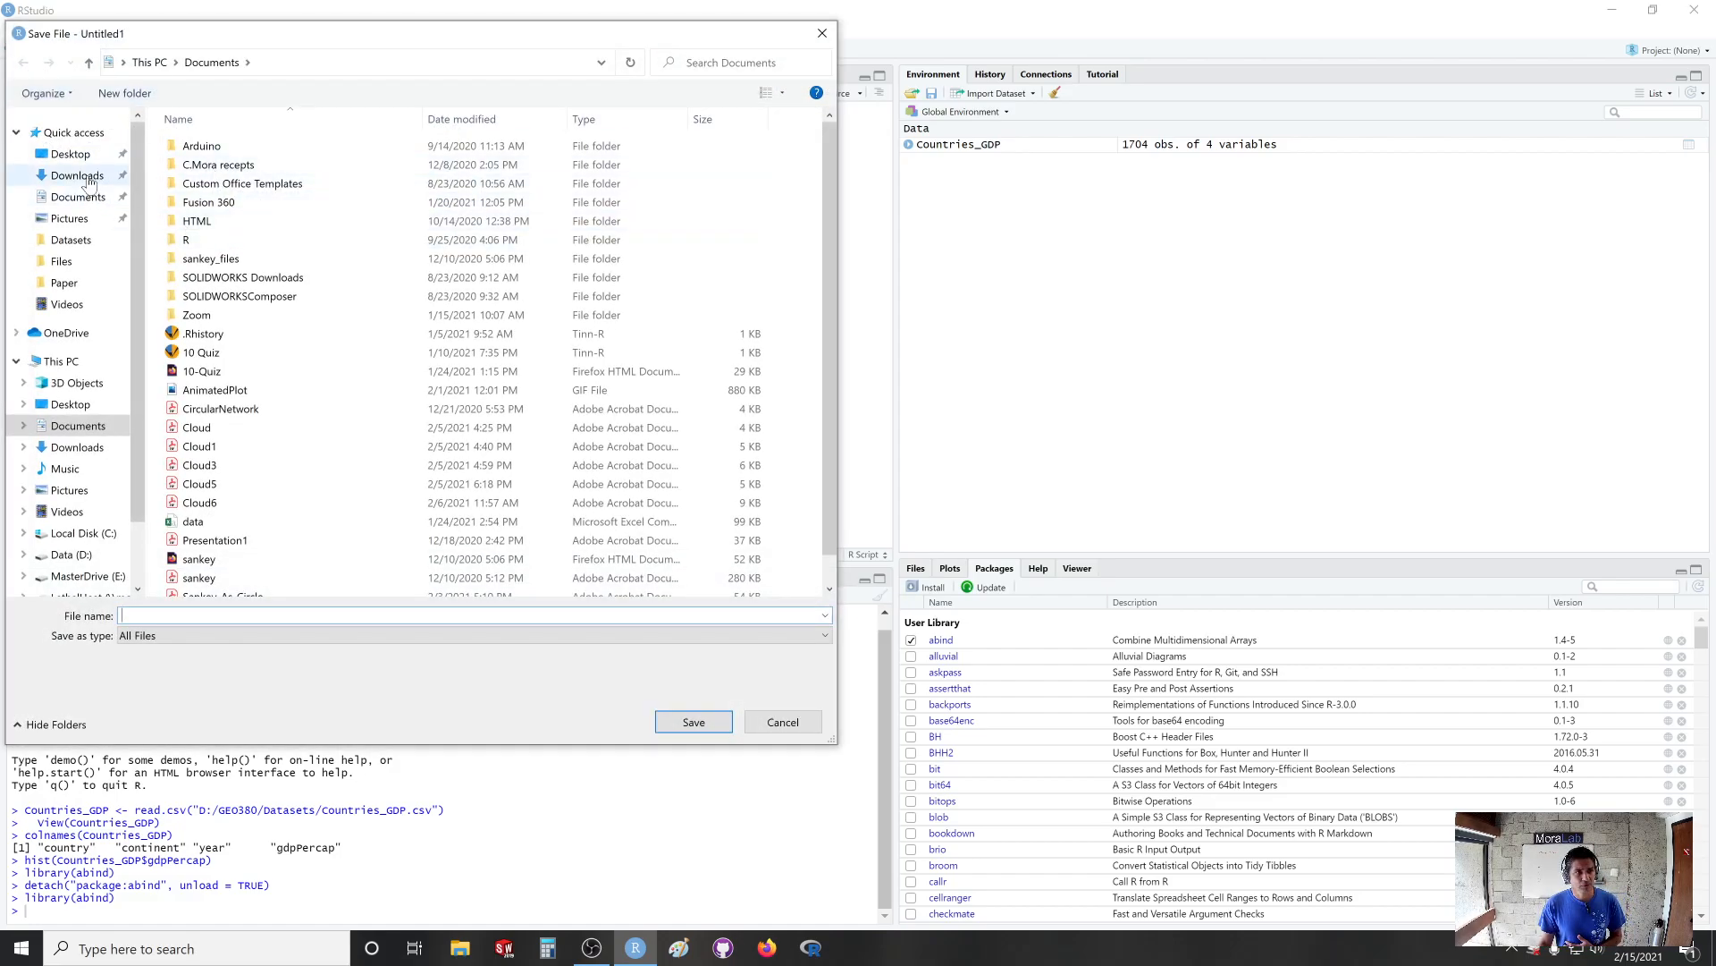
click(86, 158)
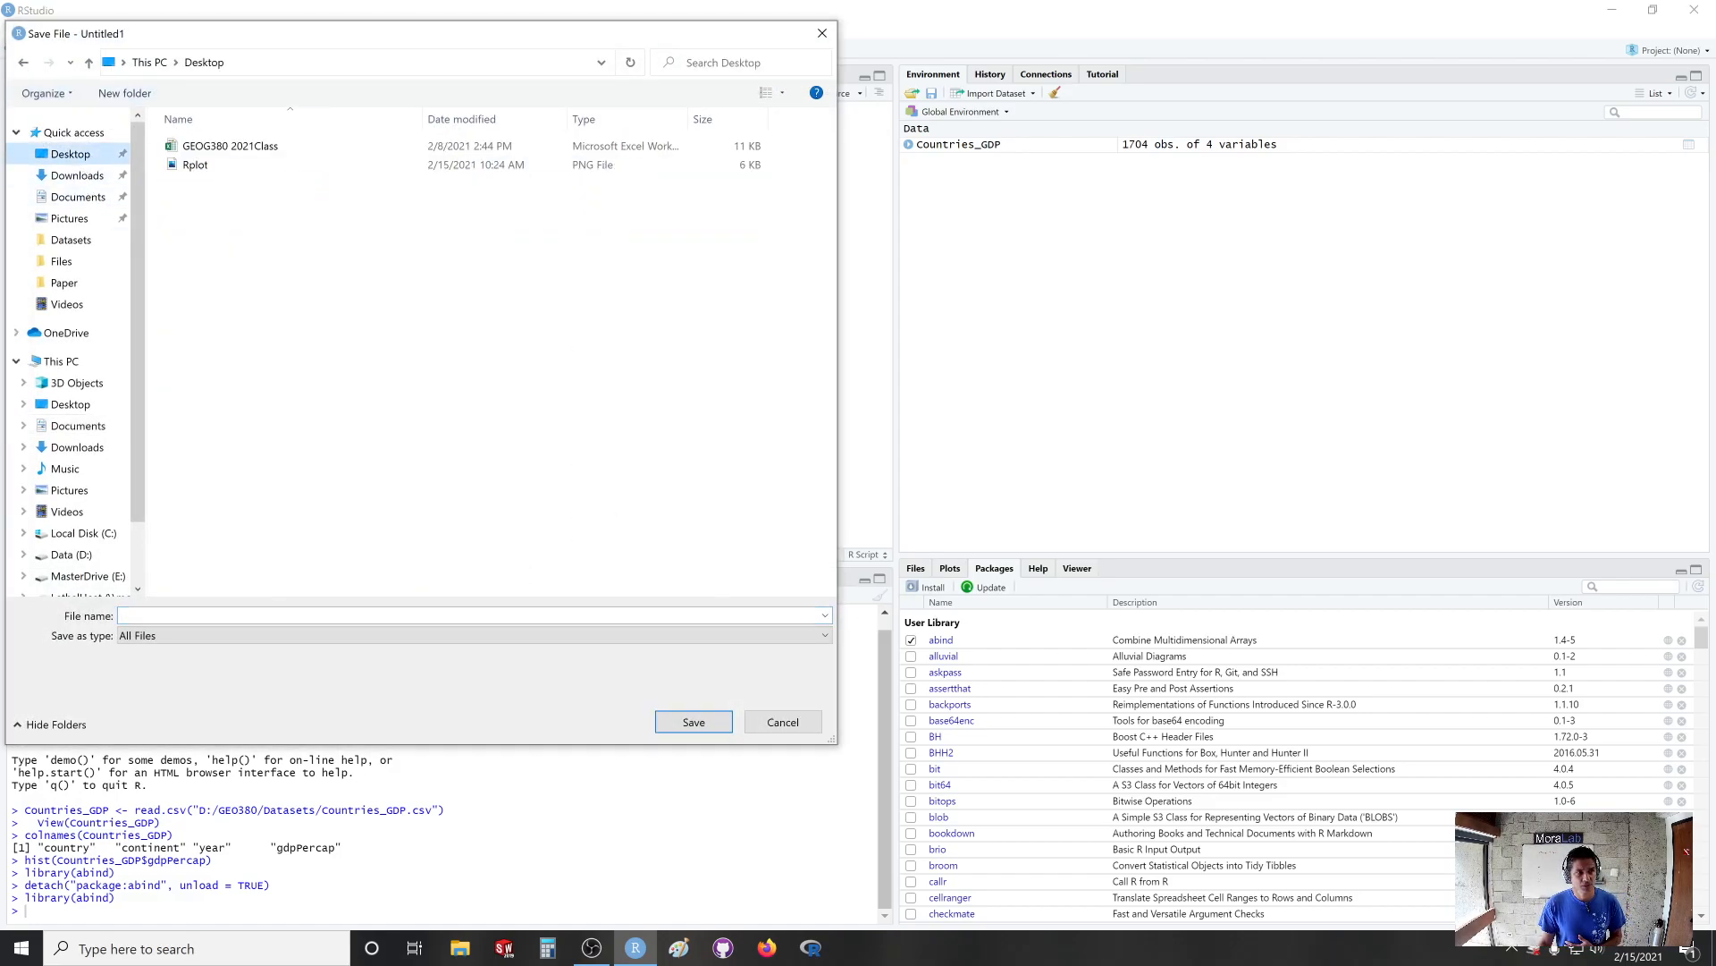
click(702, 725)
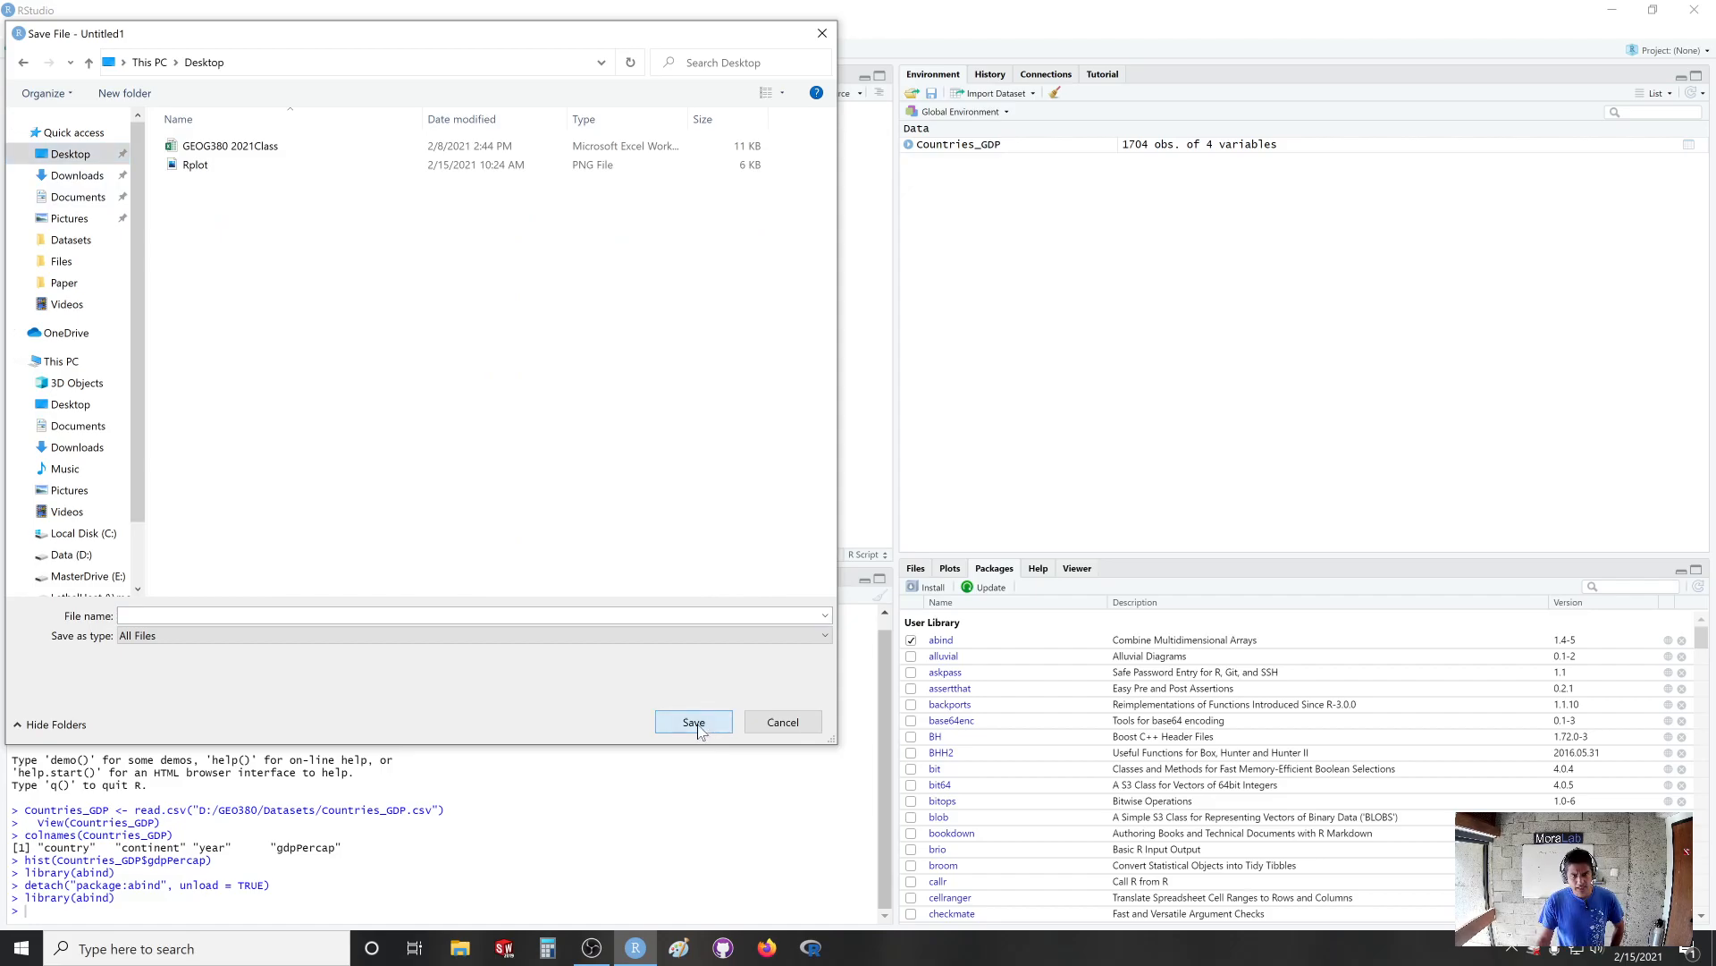
click(151, 615)
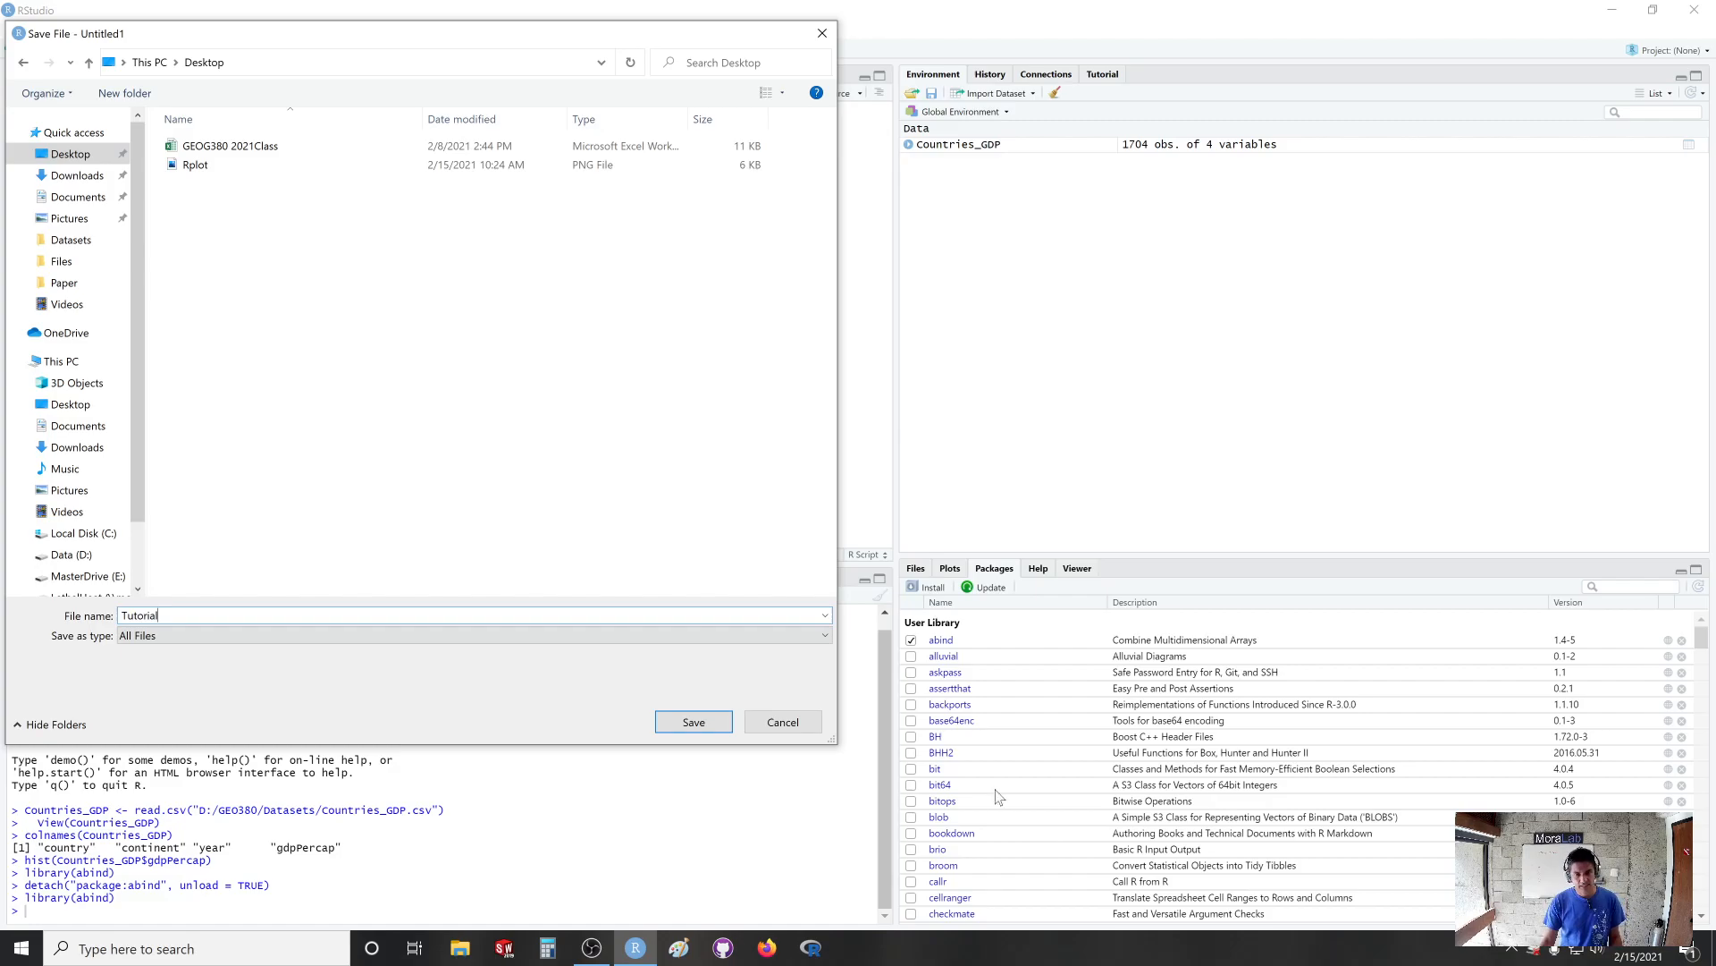
click(694, 721)
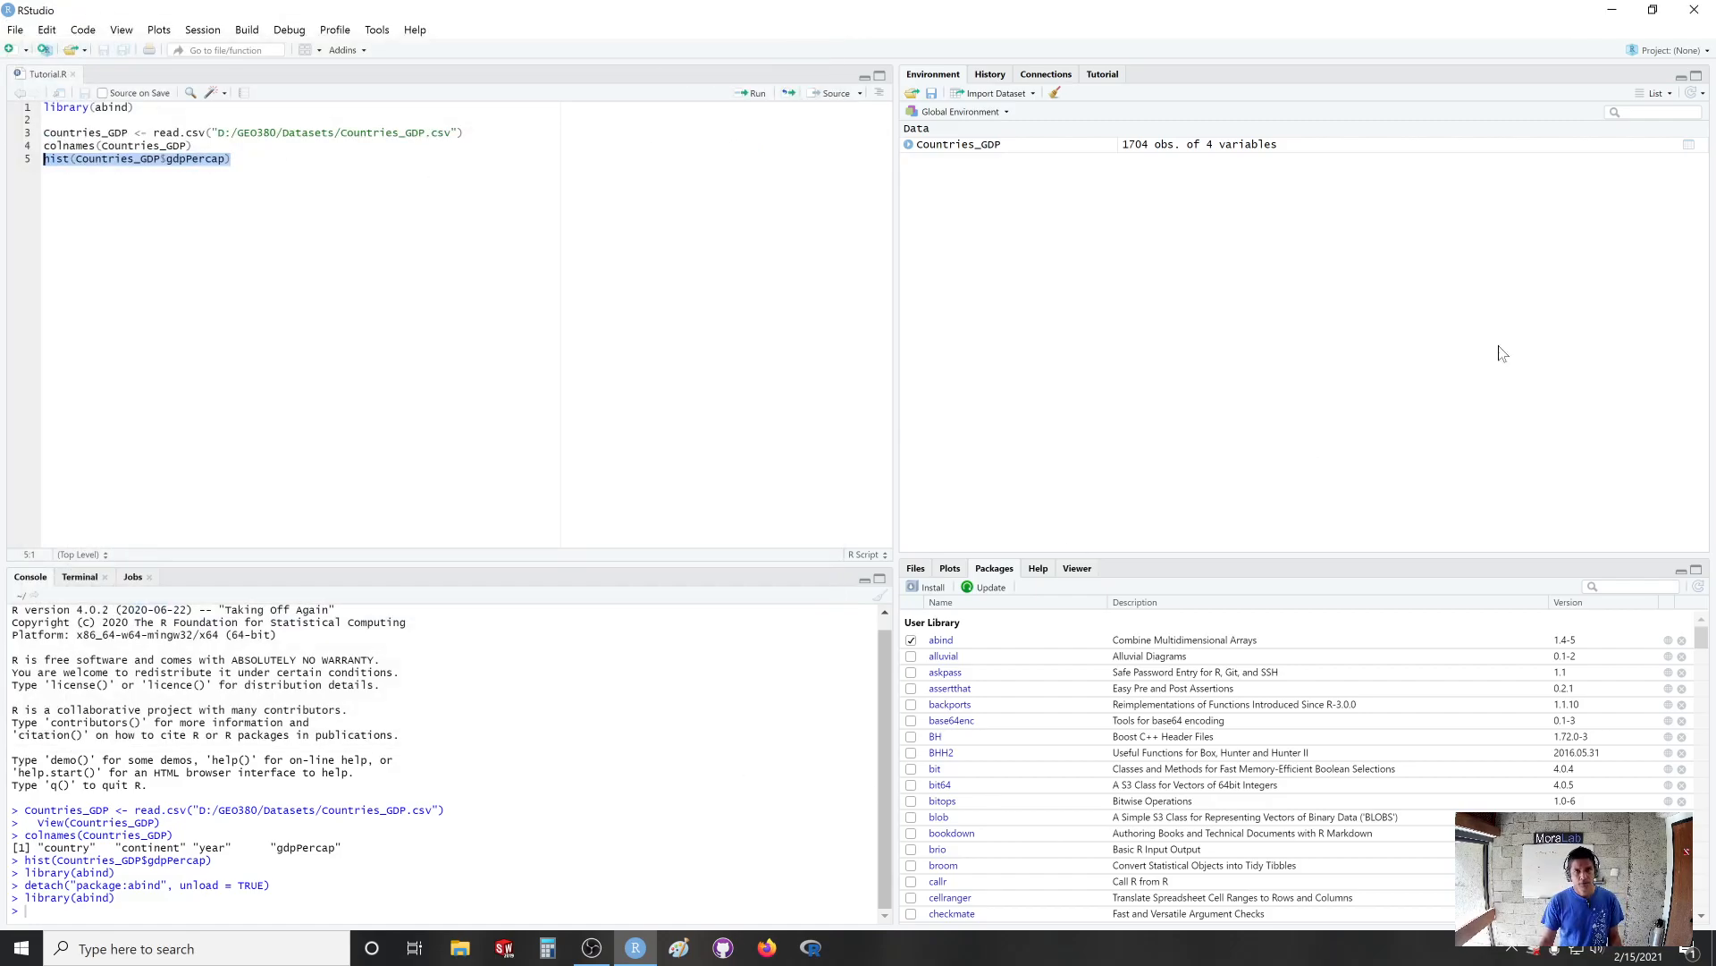
Quit the R session and close RStudio.
click(1695, 9)
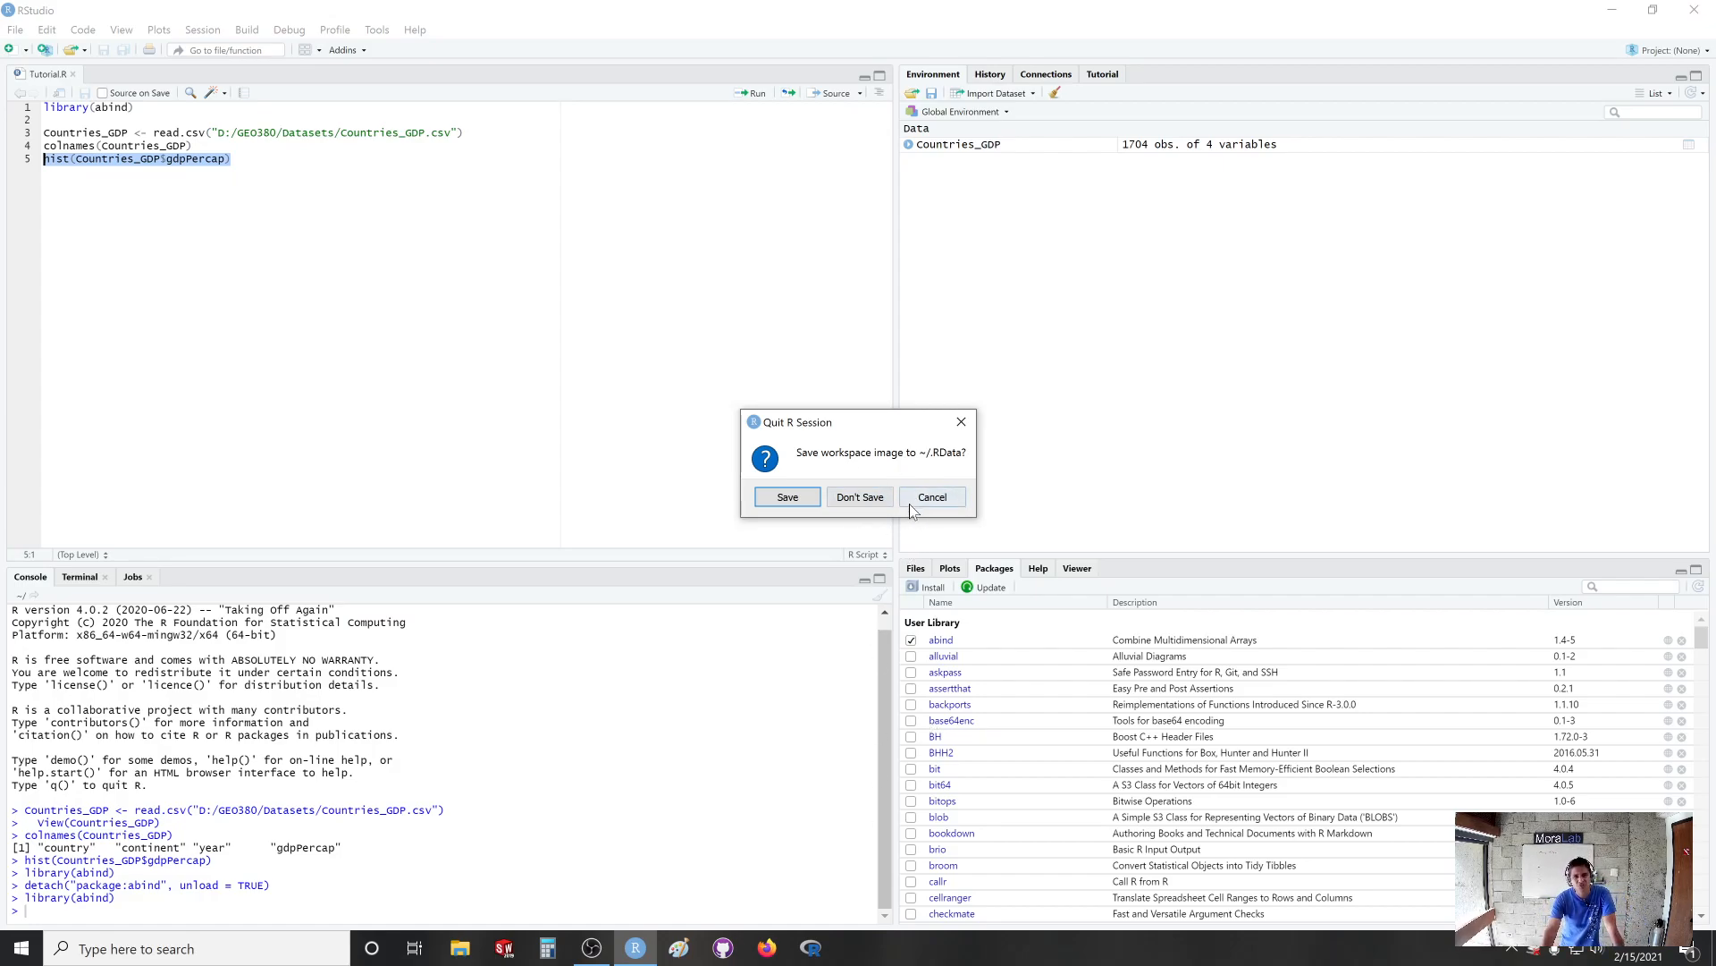
click(941, 503)
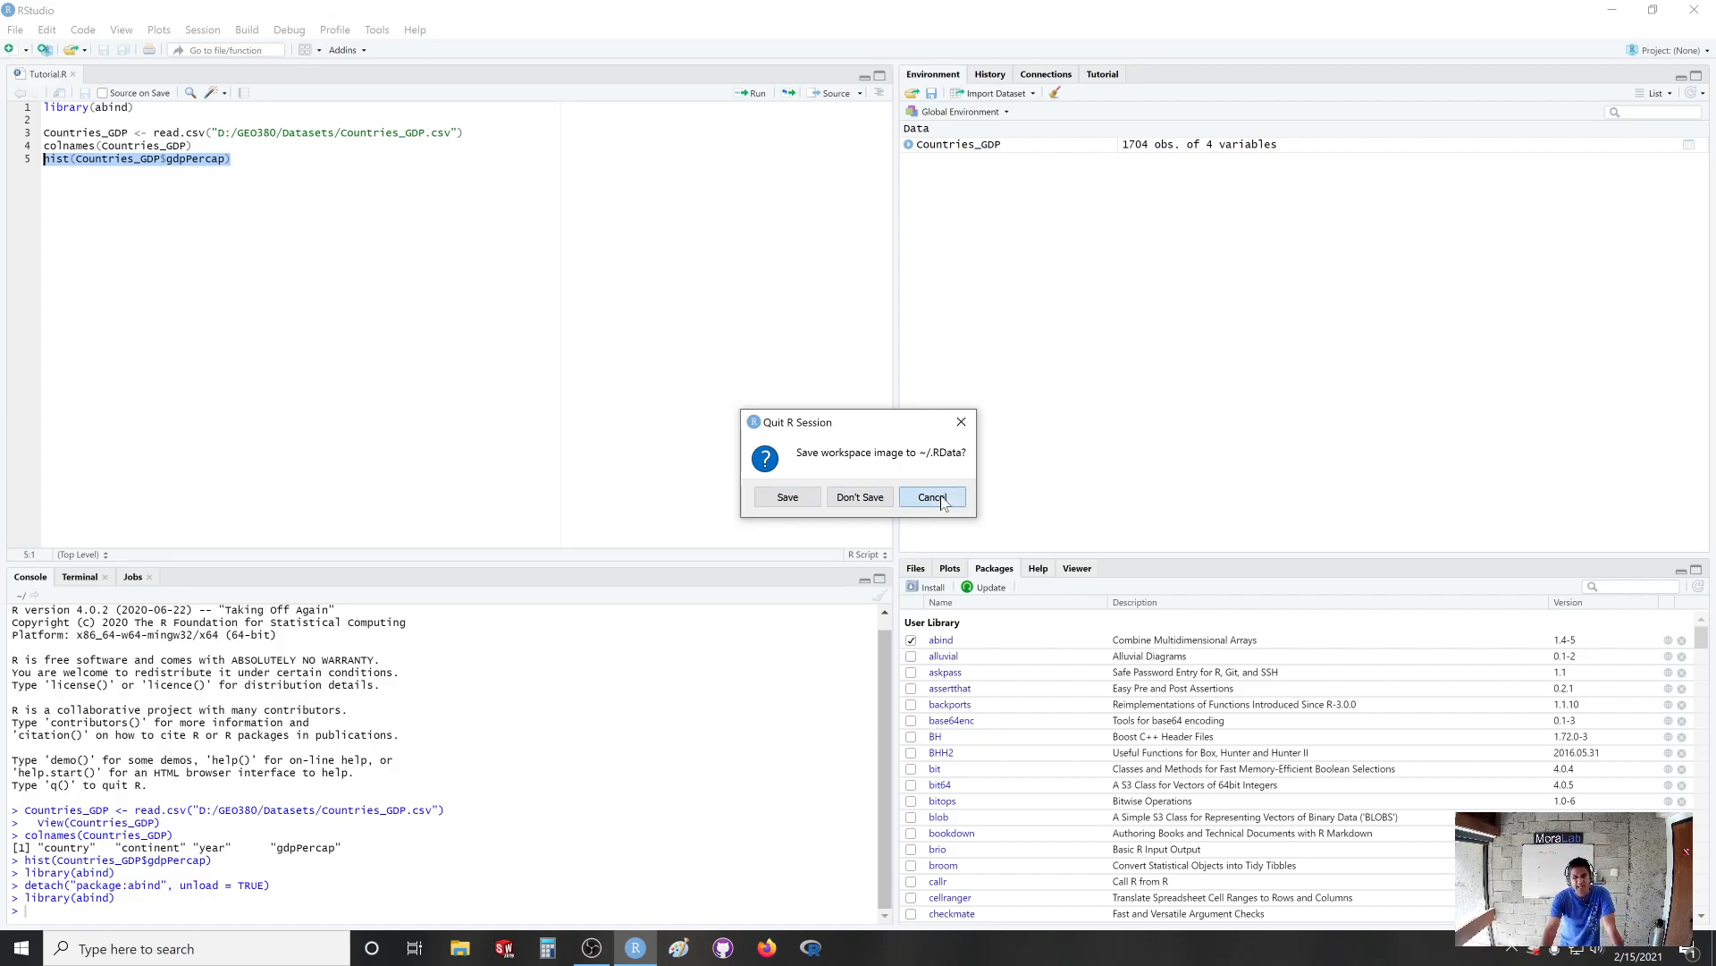
click(941, 497)
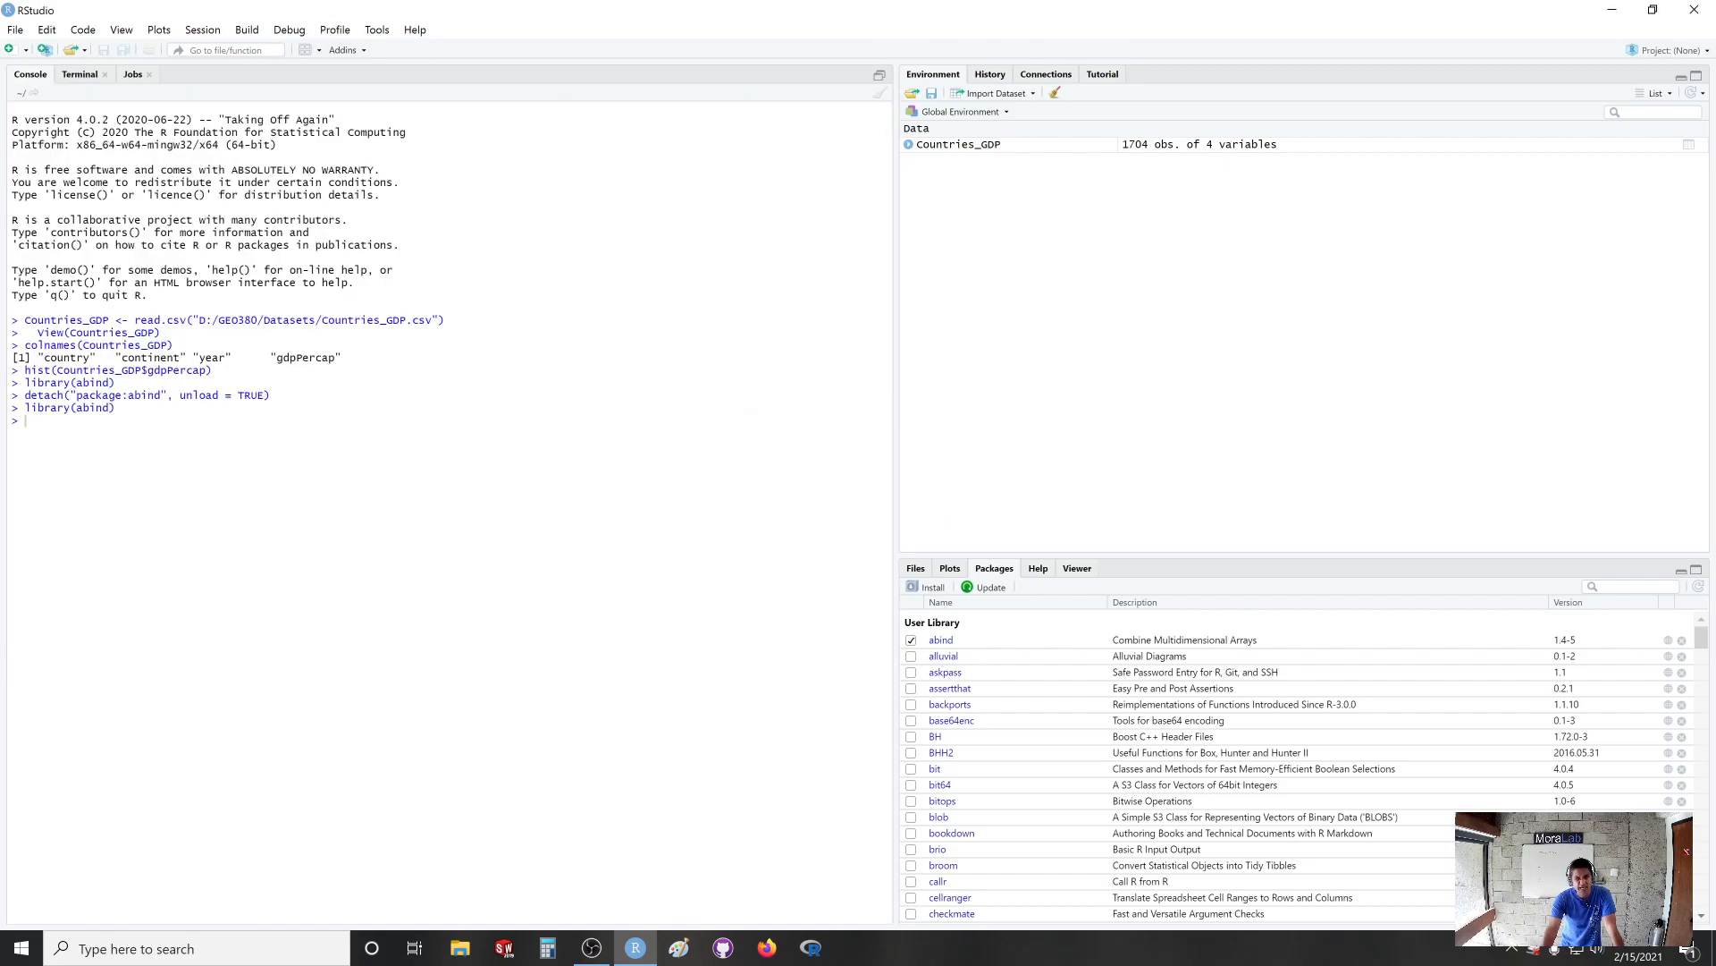
click(1695, 10)
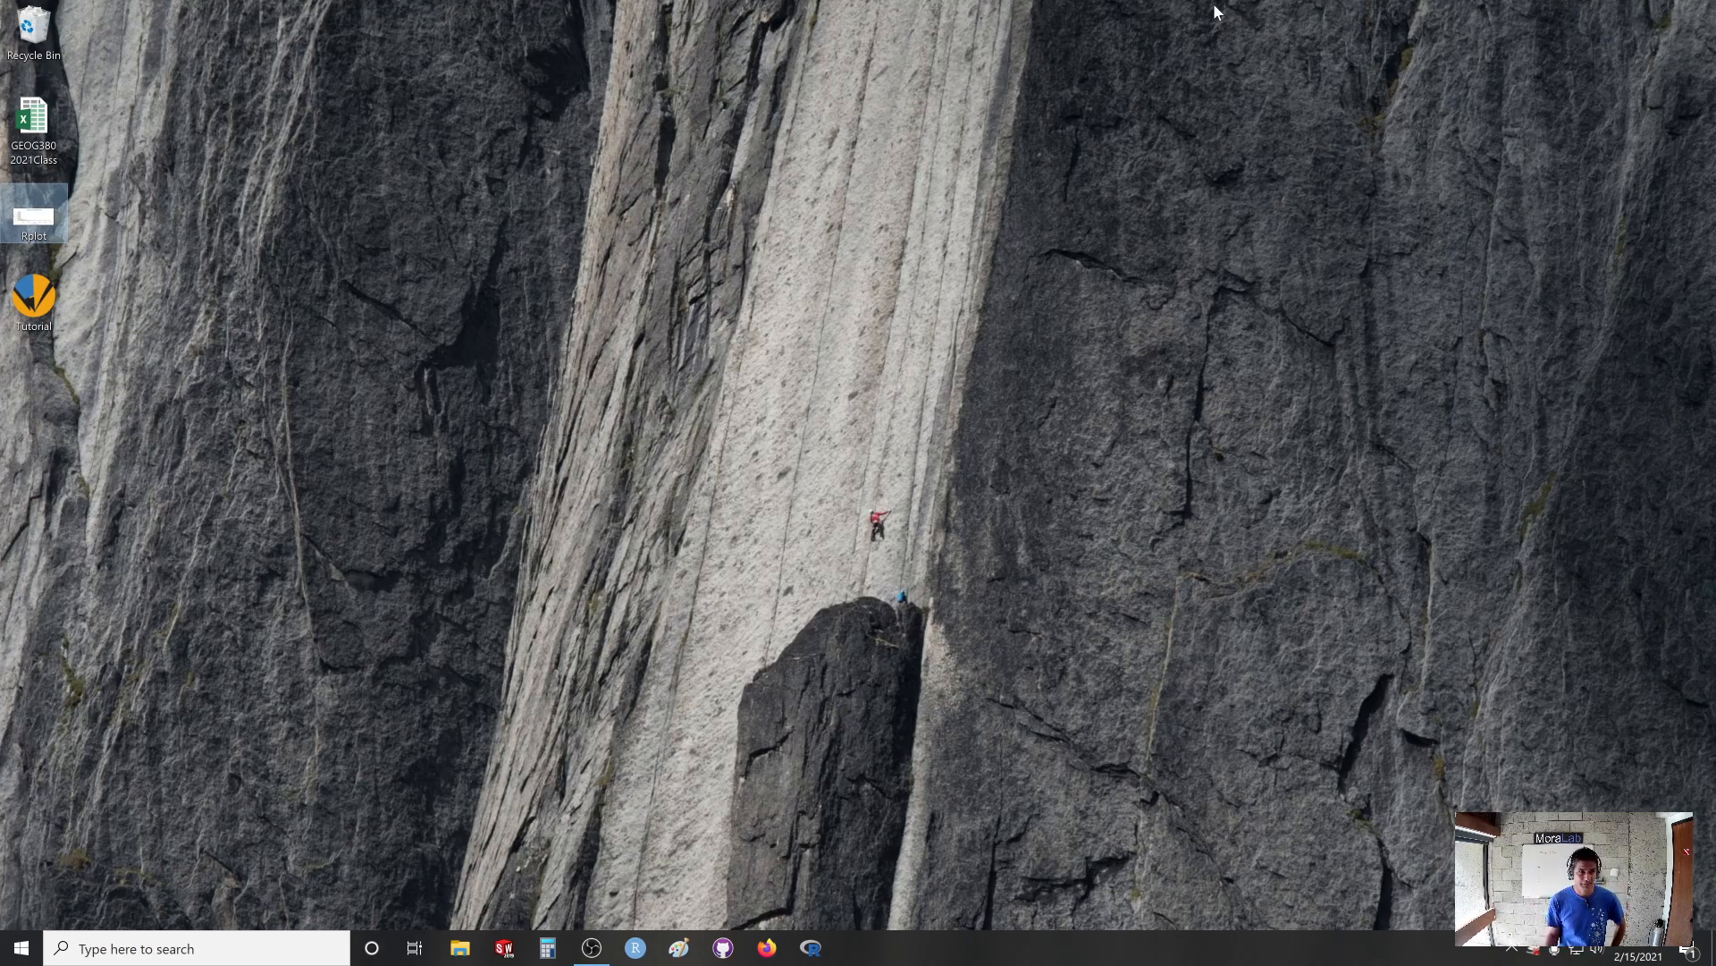
Open the Tutorial script from the desktop with RStudio.
click(34, 304)
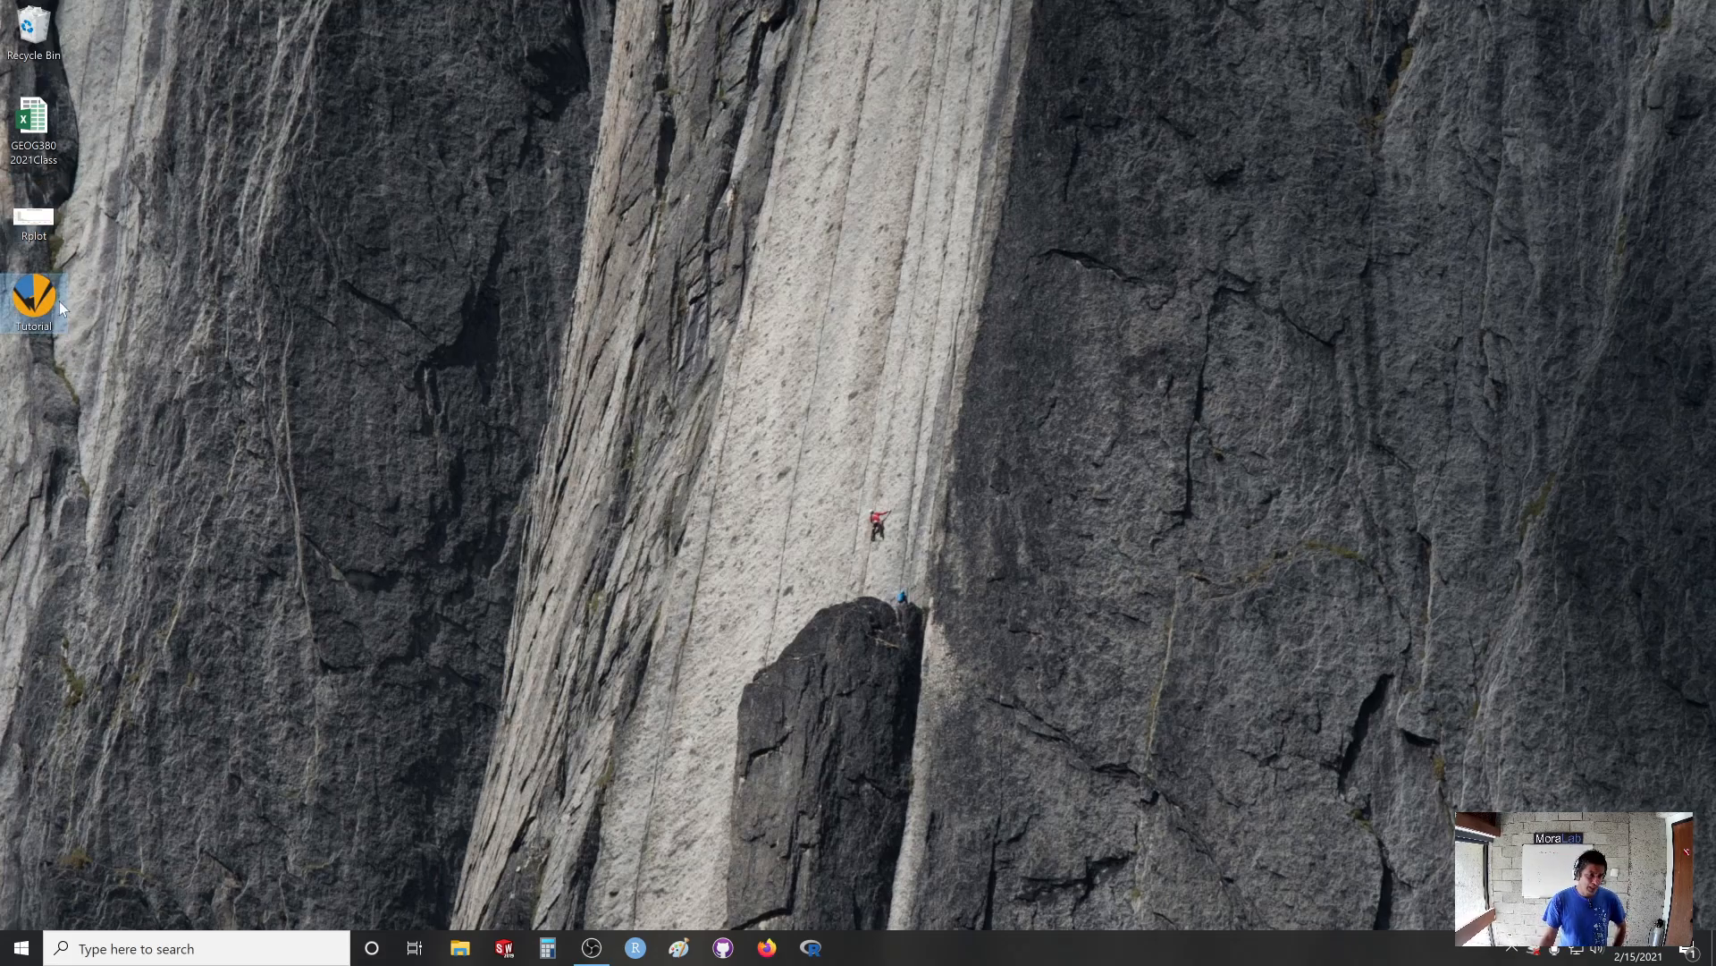
right_click(39, 316)
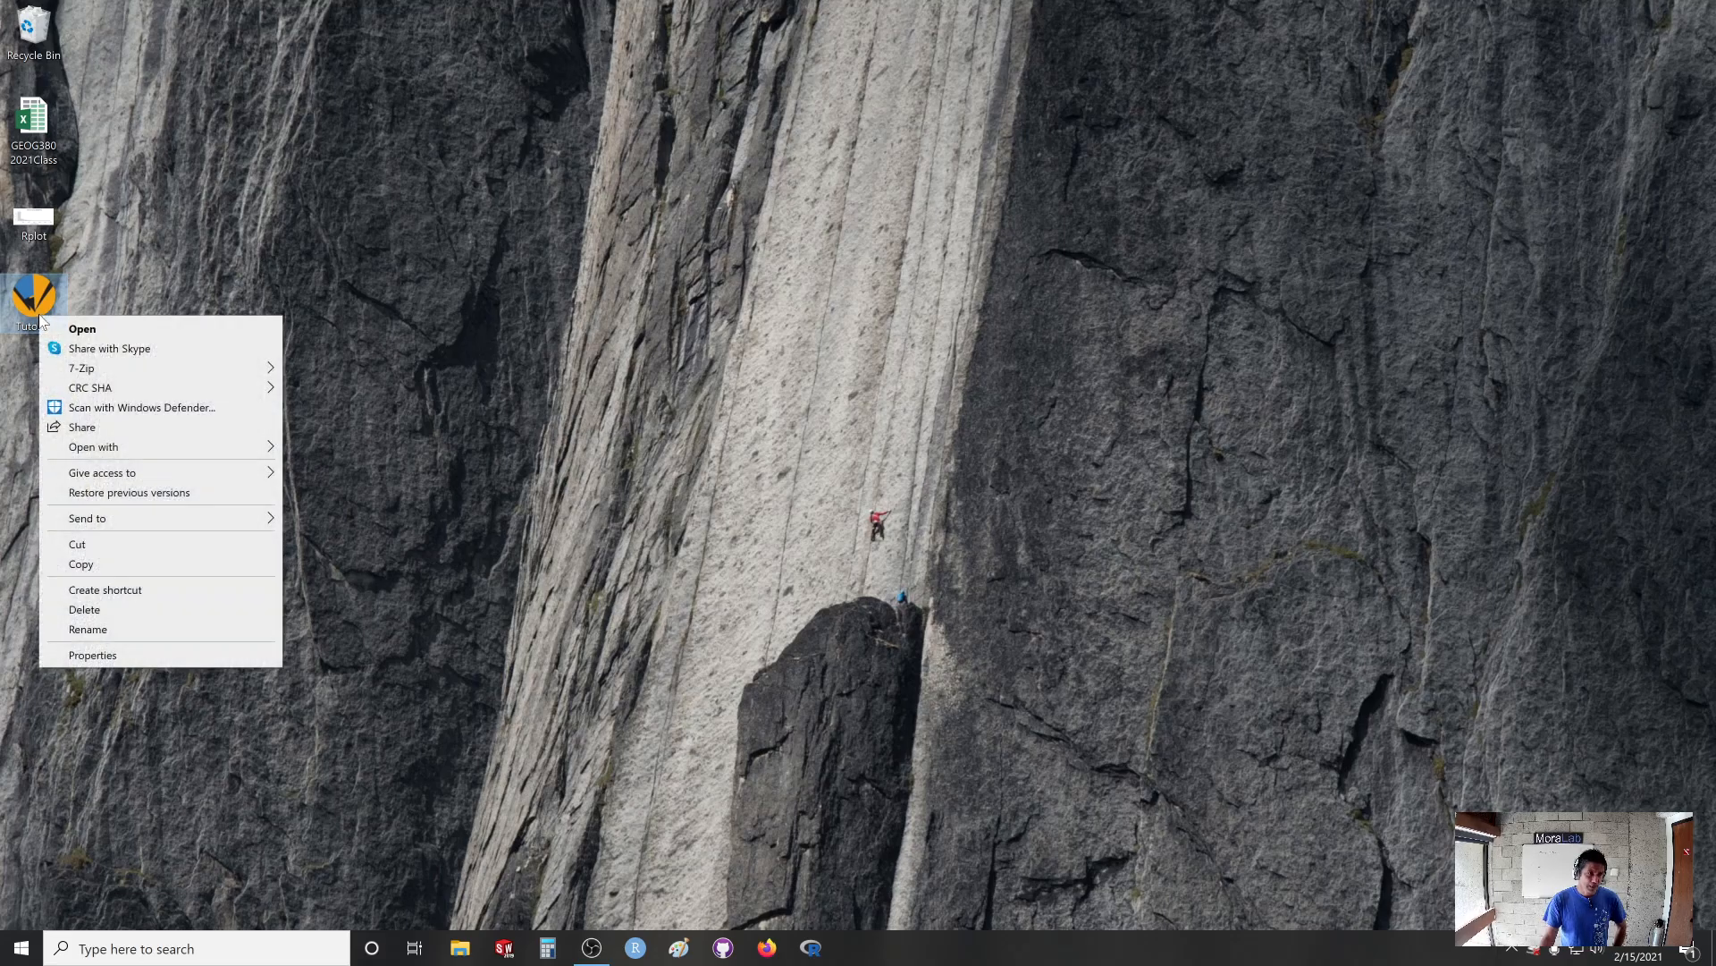
mouse_move(238, 447)
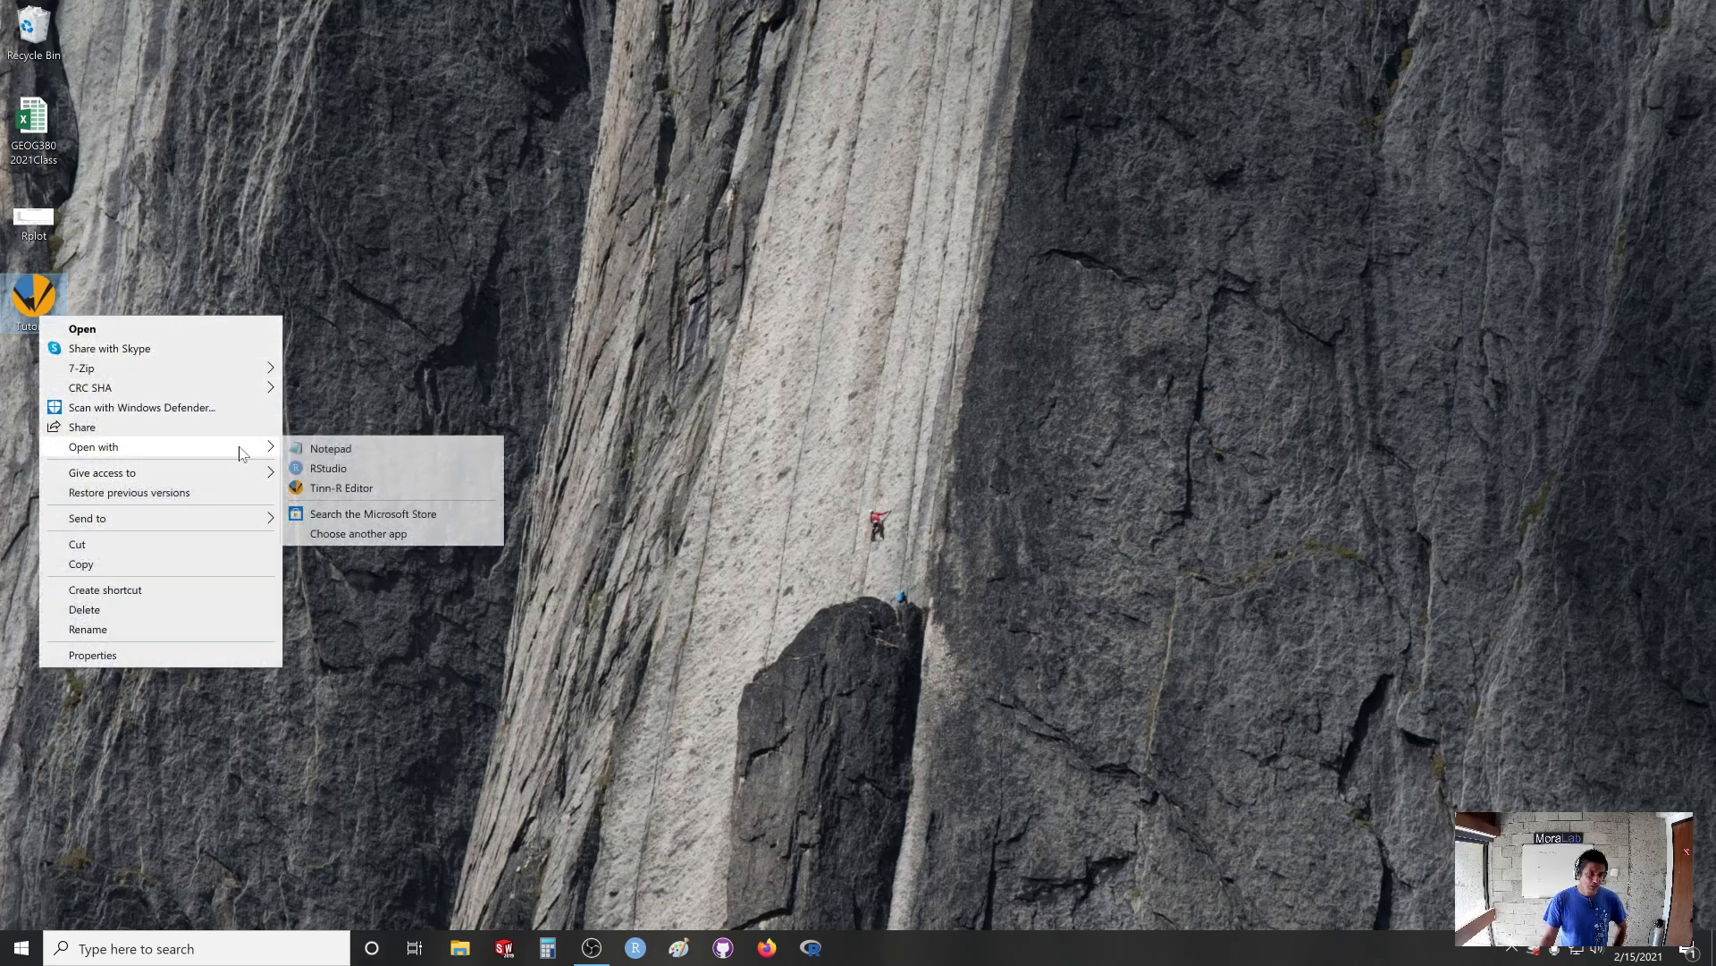
click(399, 469)
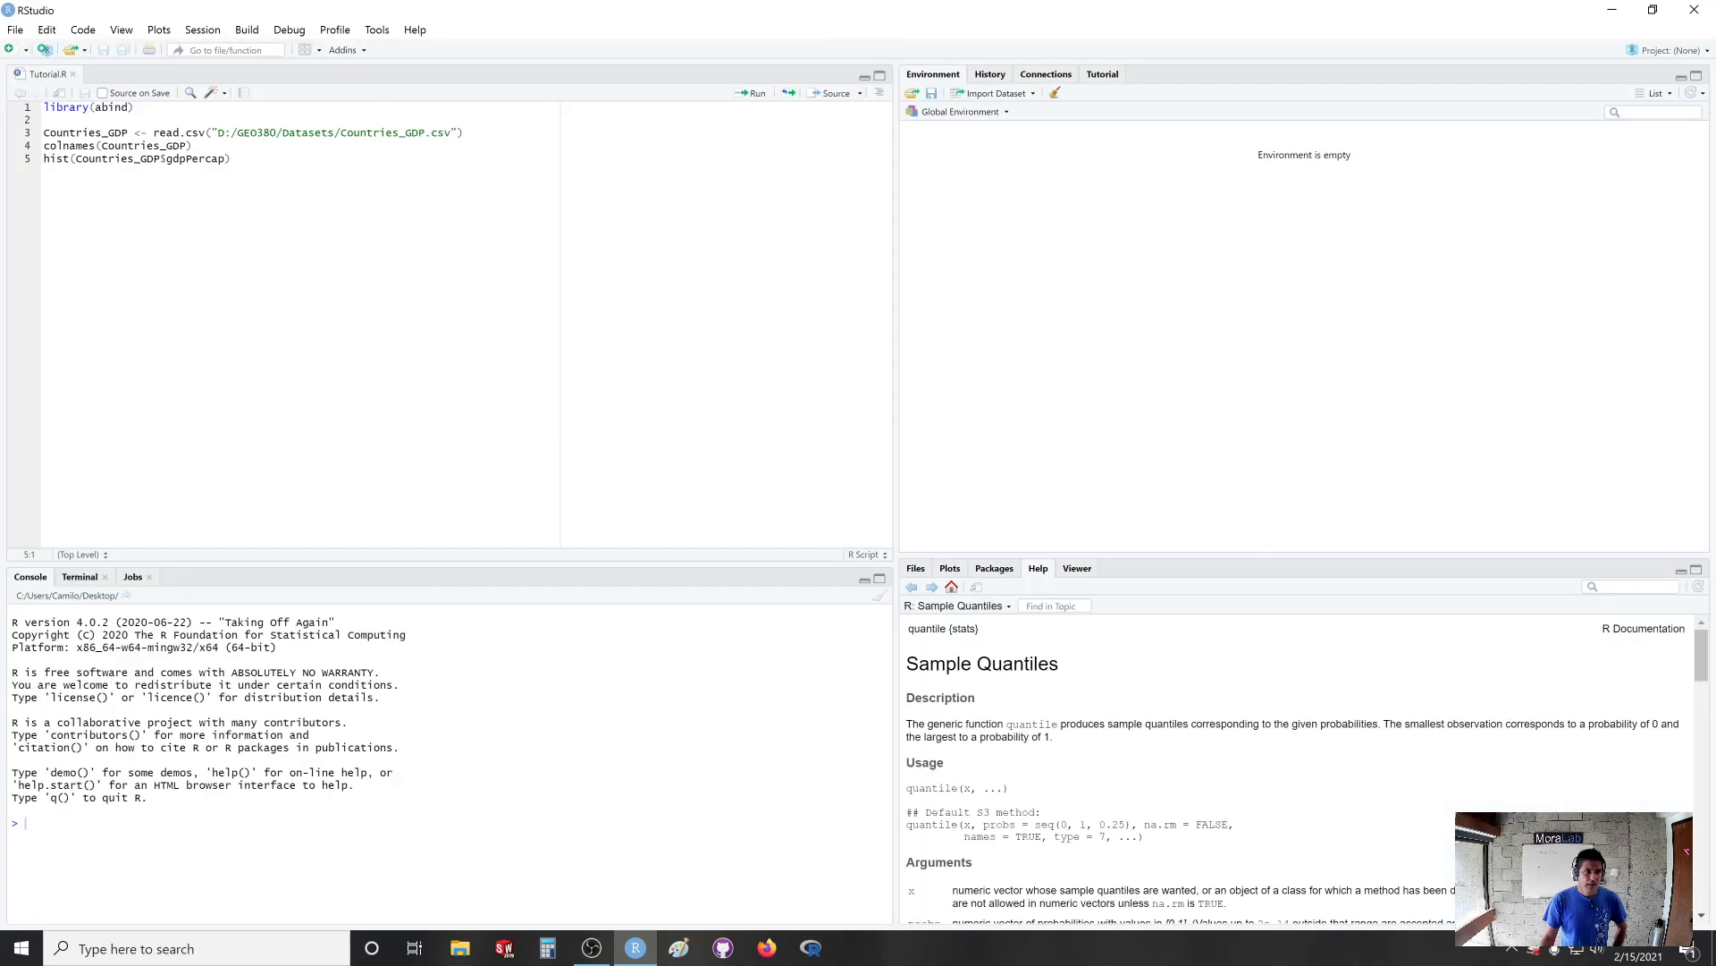
Select all lines of the Tutorial script and run them to load abind, import Countries_GDP and plot the gdpPercap histogram.
key(ctrl+a)
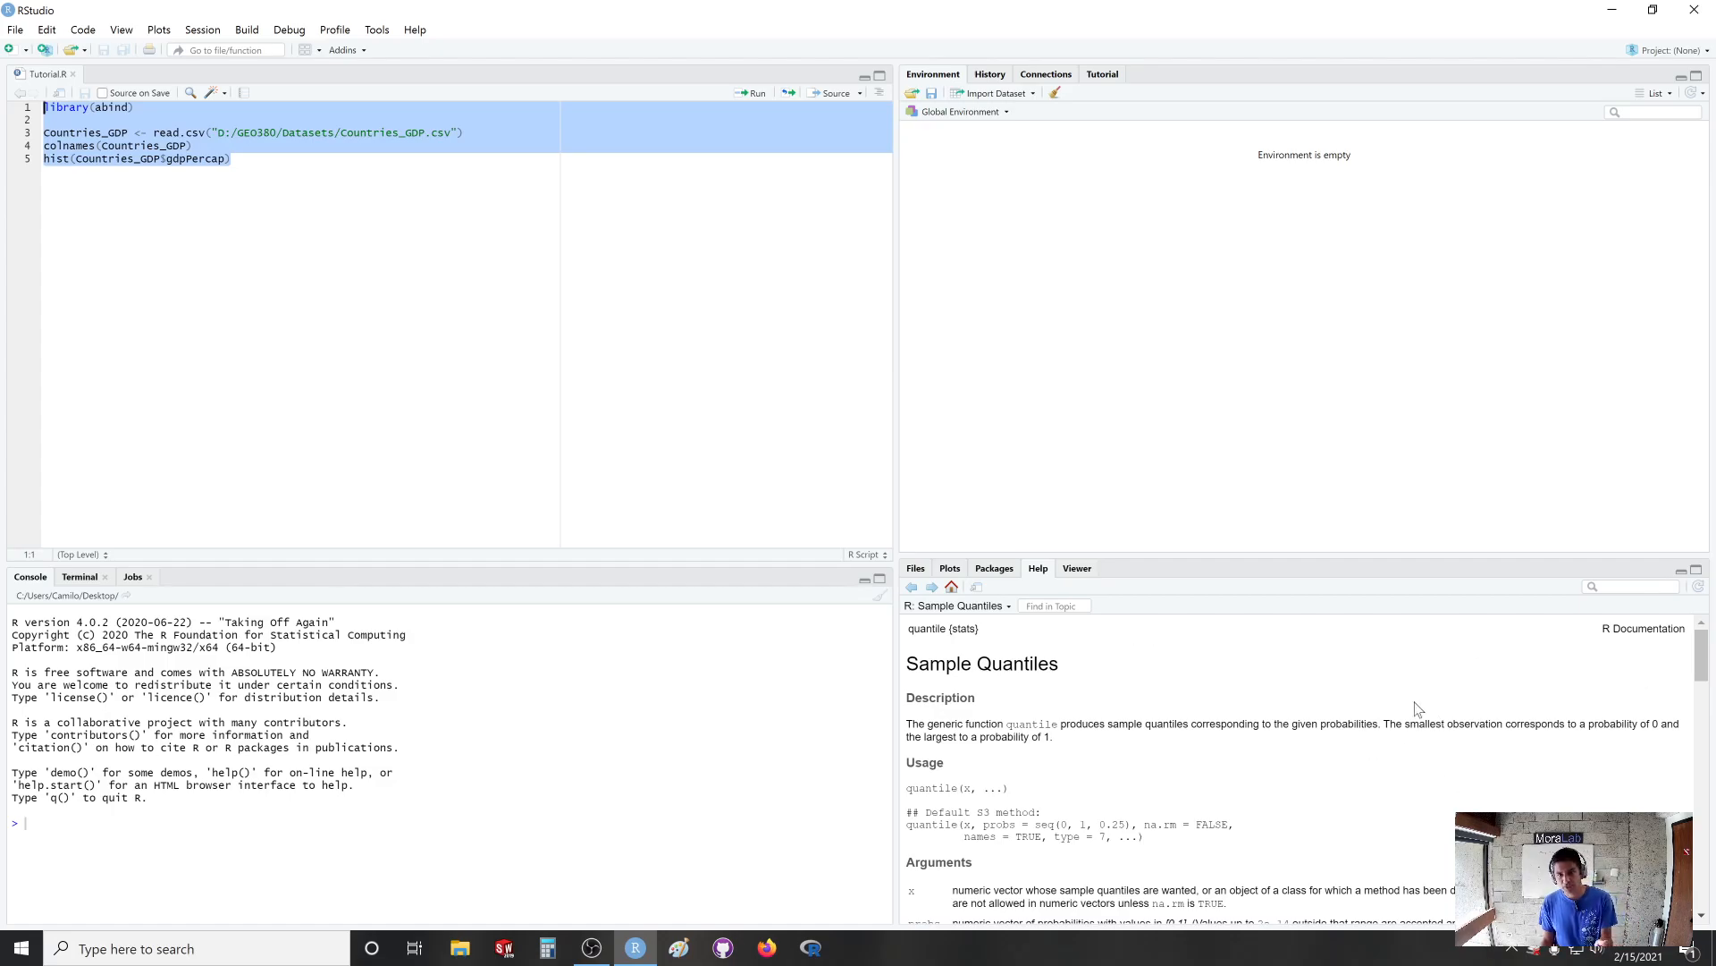
click(232, 159)
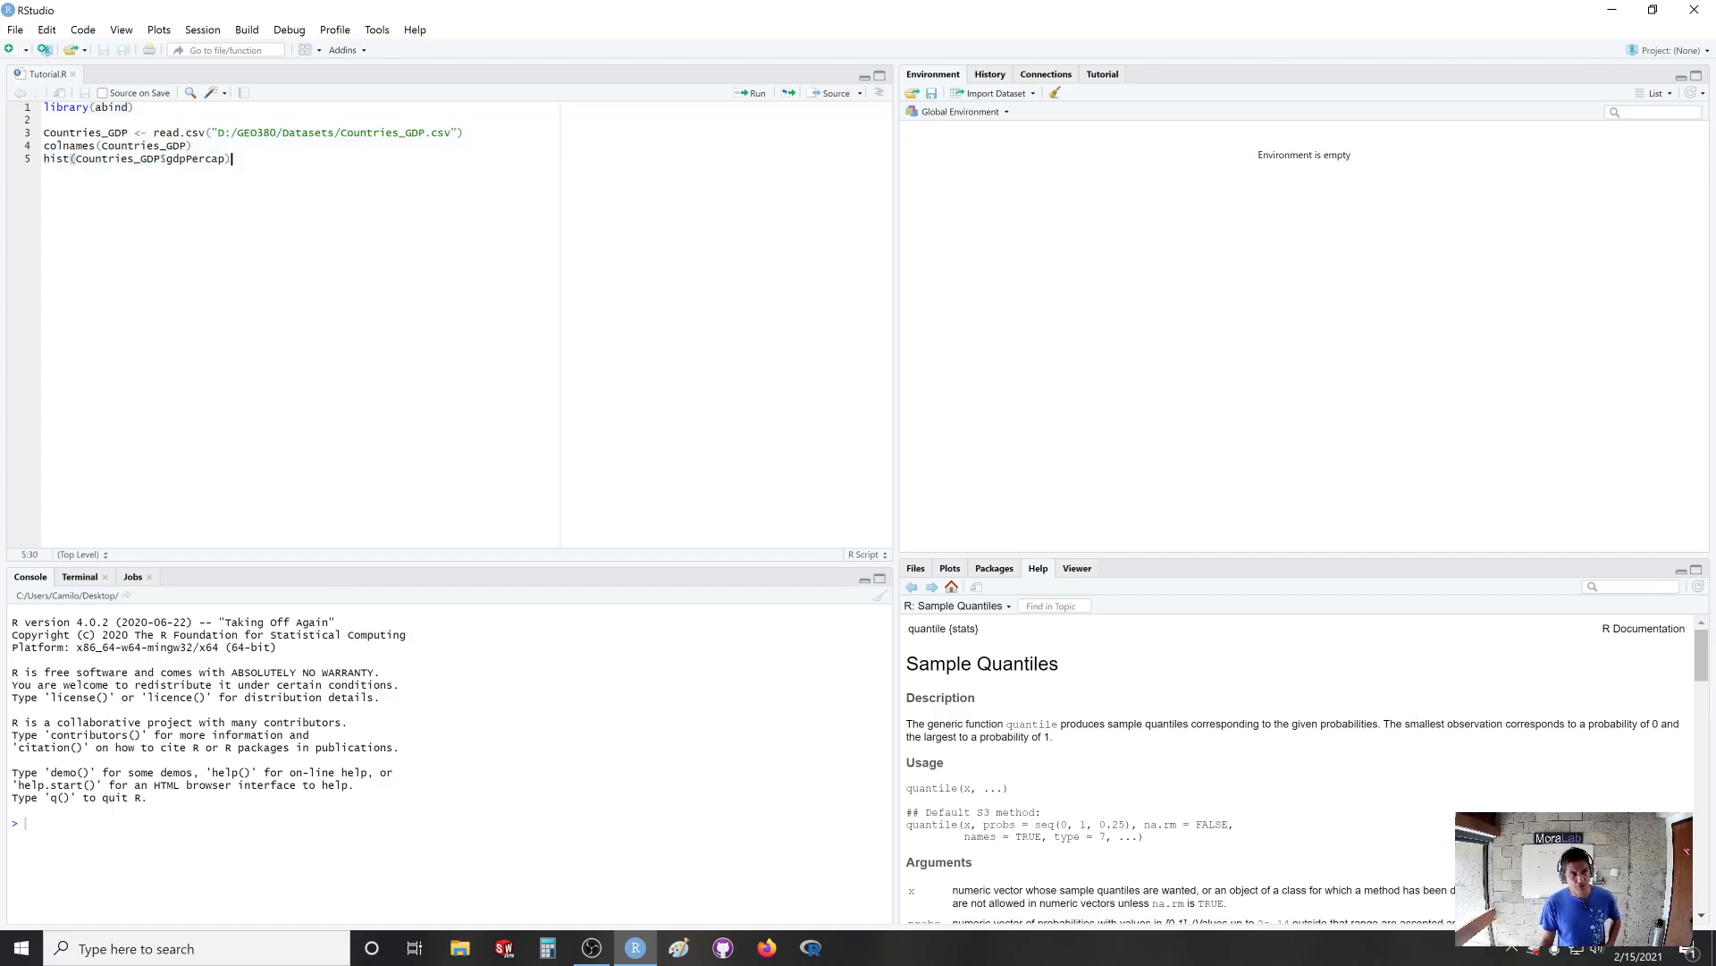
drag(232, 159, 2, 43)
click(517, 205)
key(ctrl+a)
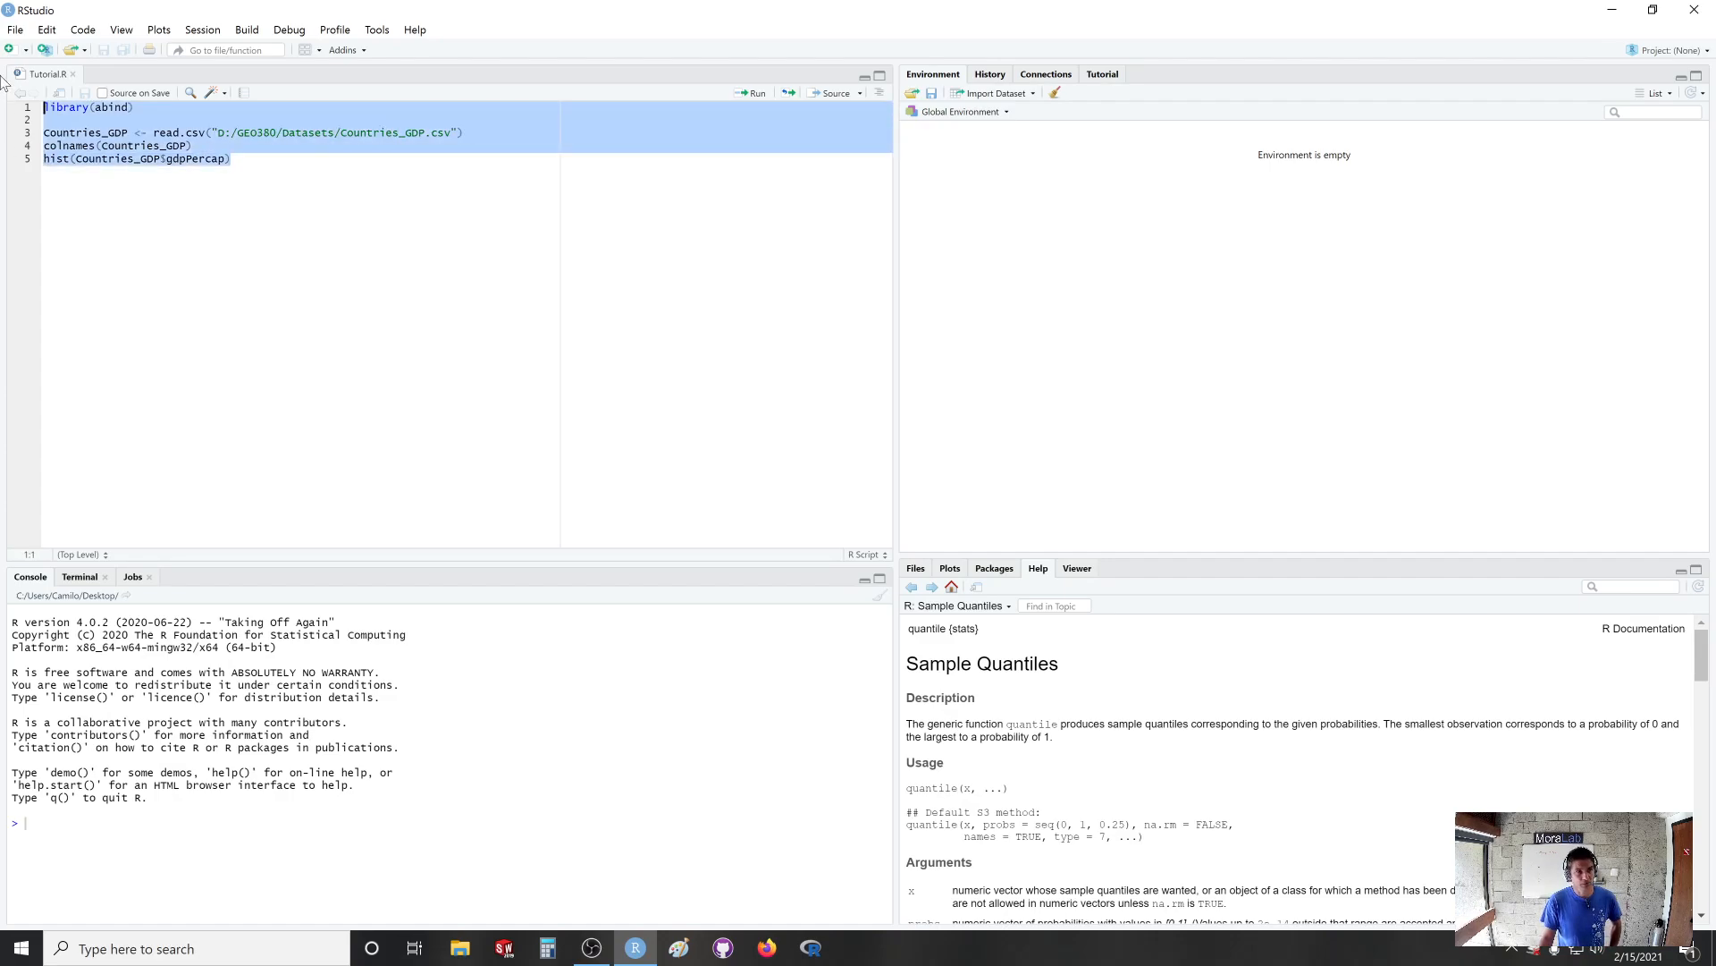
click(754, 95)
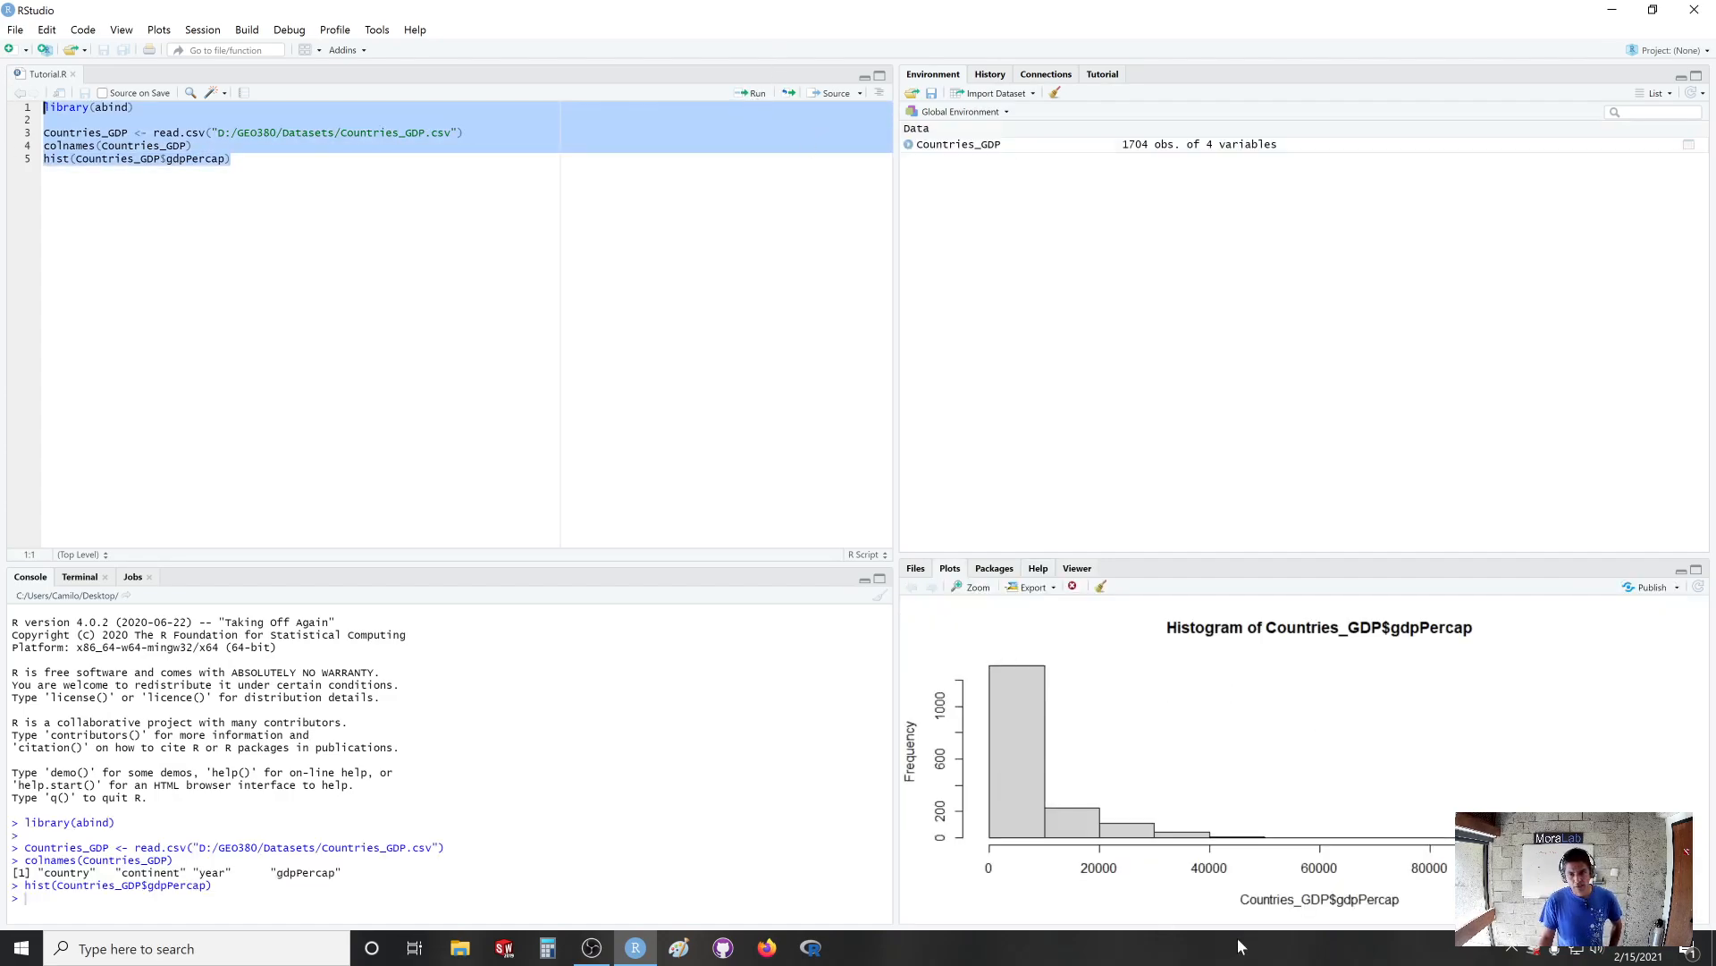
View the imported Countries_GDP data as a table, and close that data view to return to the script.
click(953, 147)
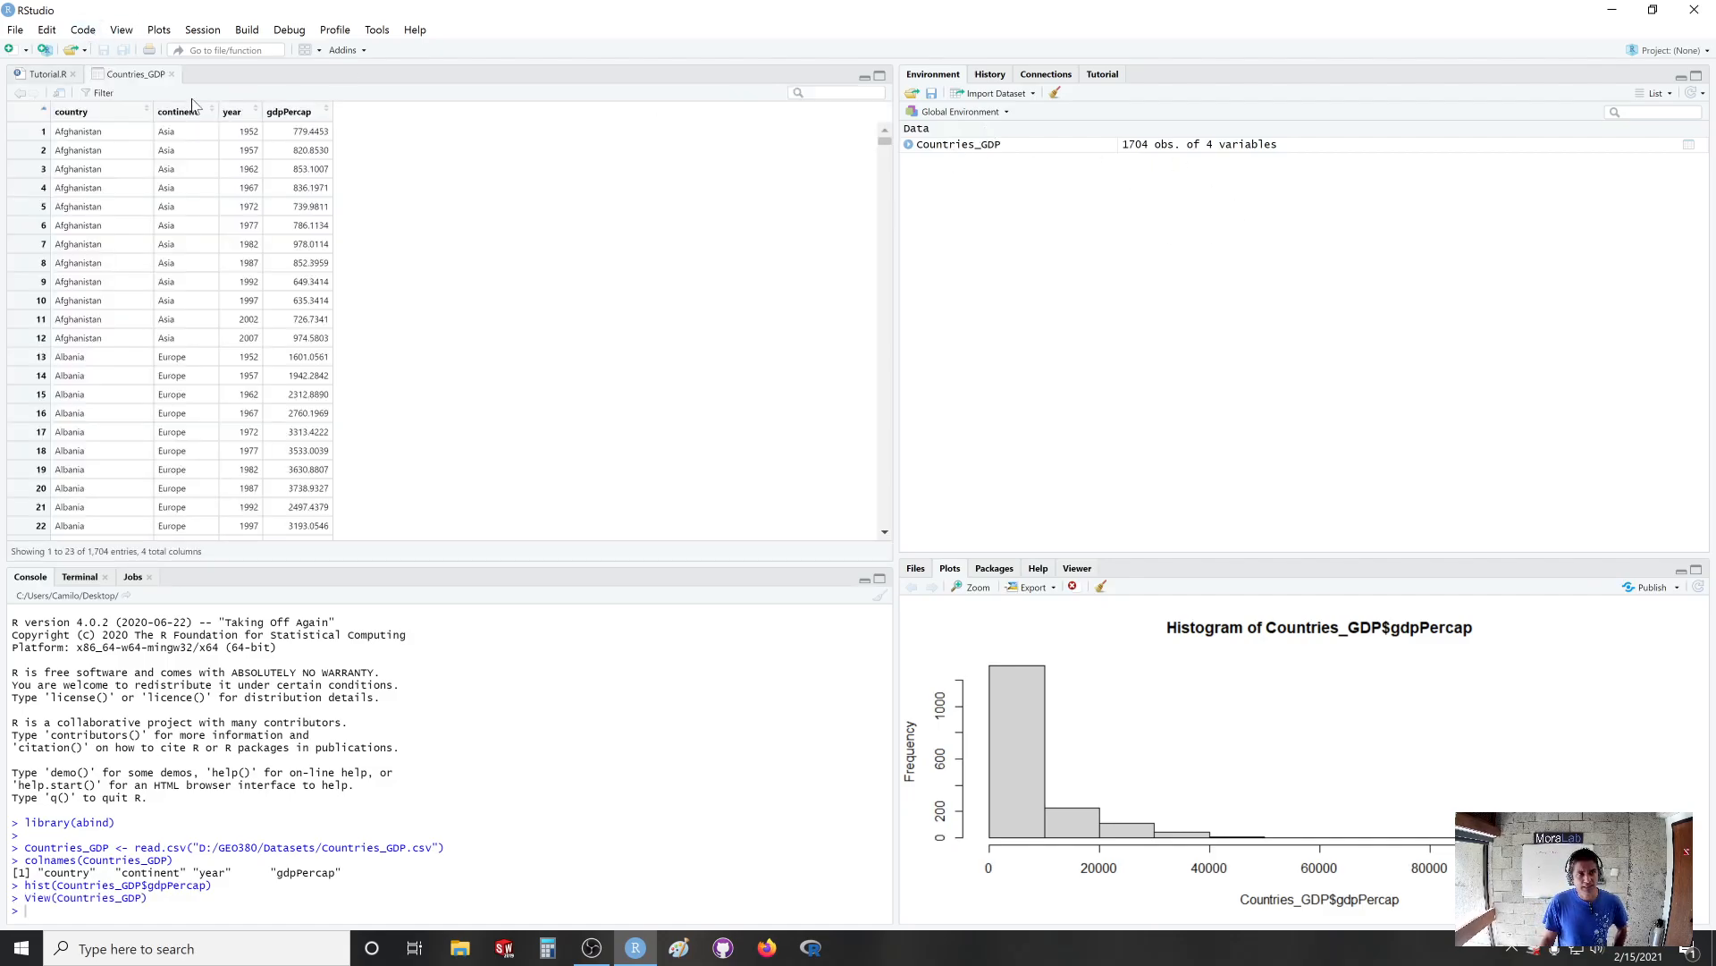
click(171, 74)
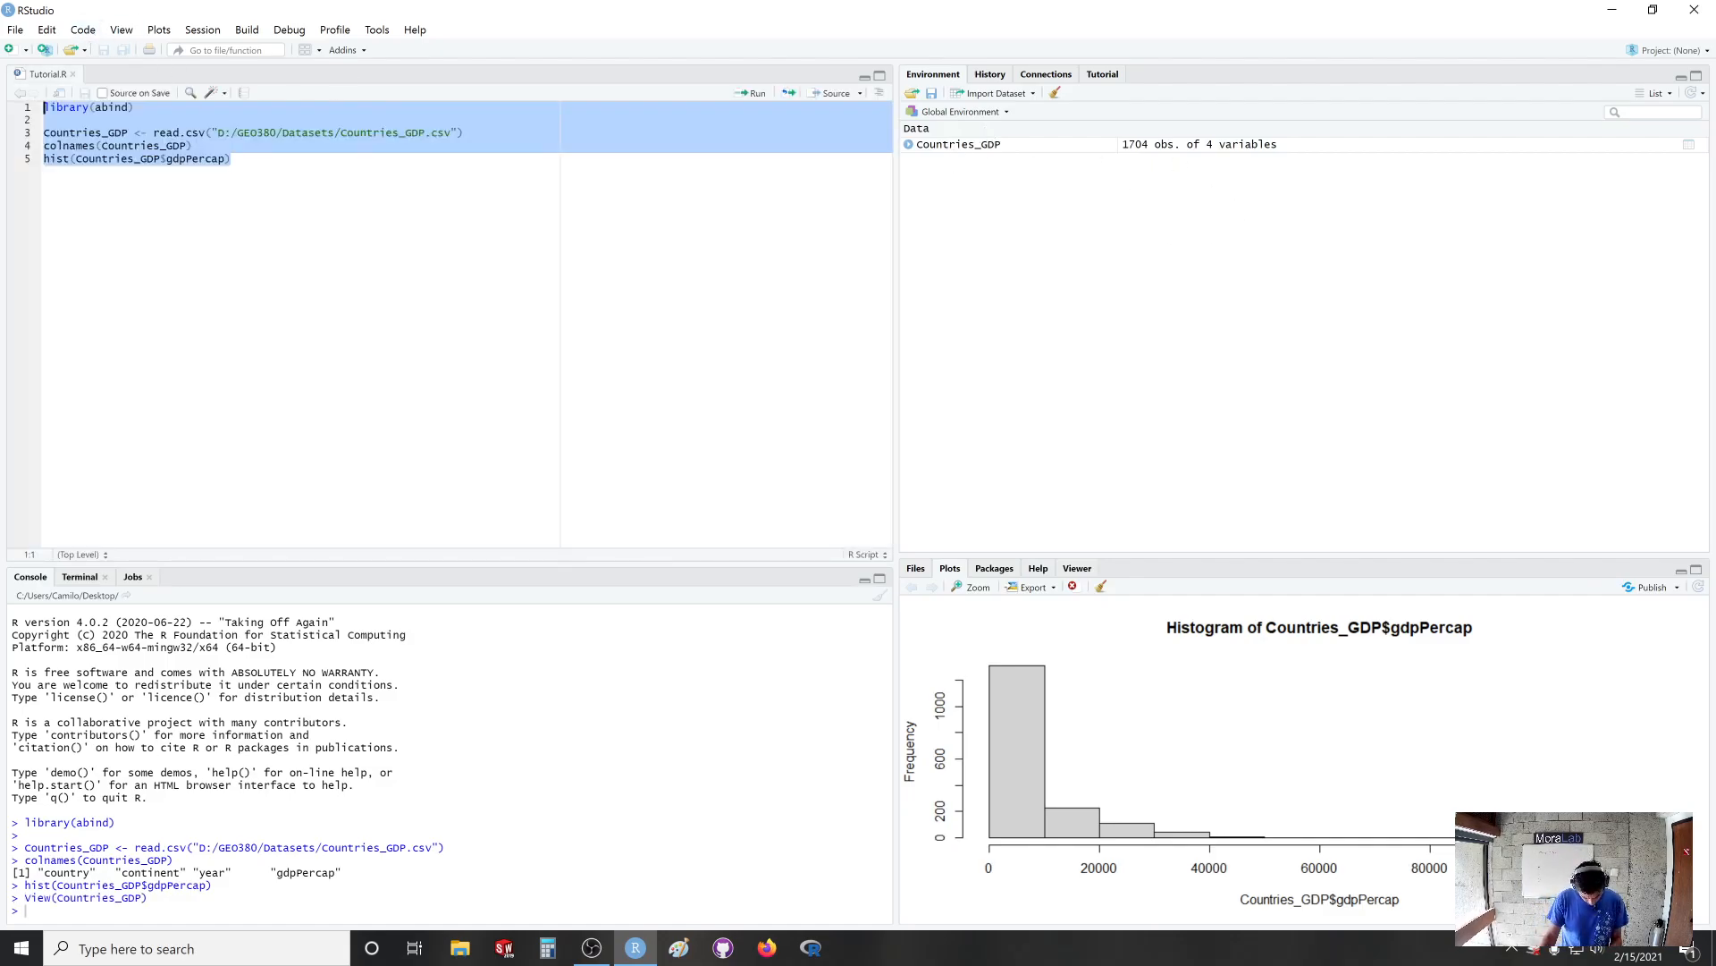